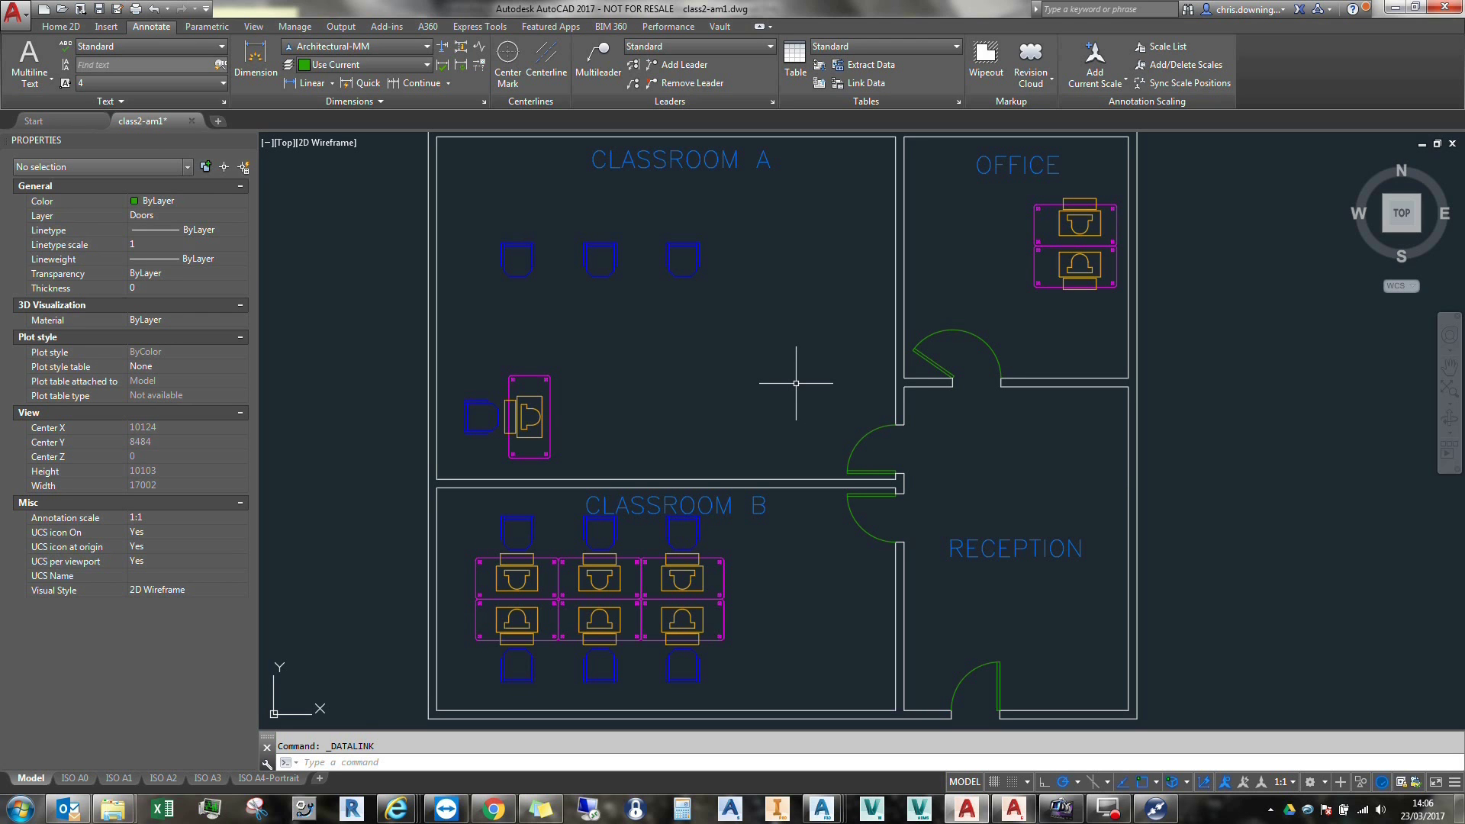
# Step: Check the part numbers of a Classroom A chair and the PC and desk blocks
pyautogui.click(681, 256)
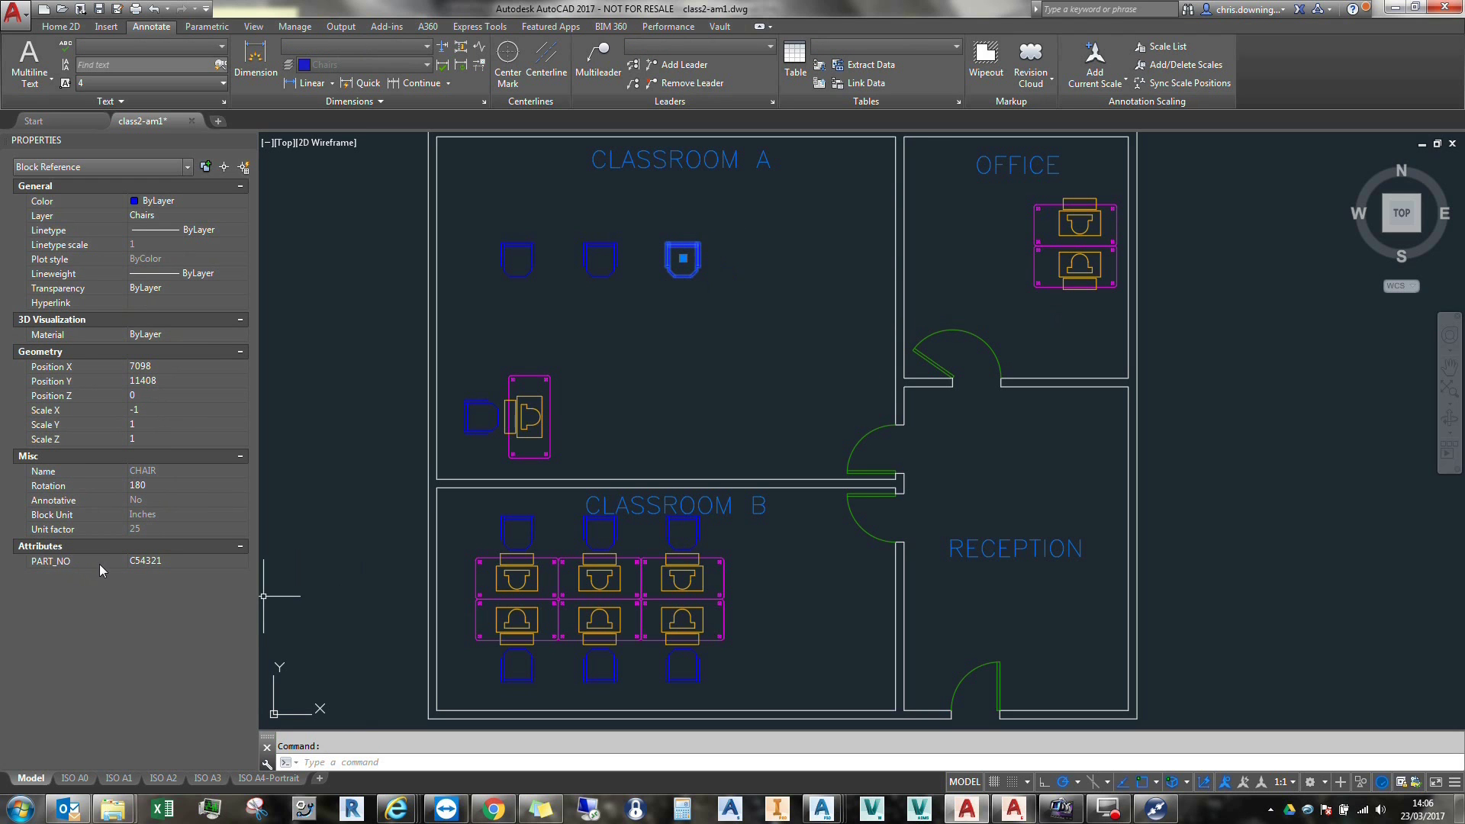
pyautogui.click(525, 420)
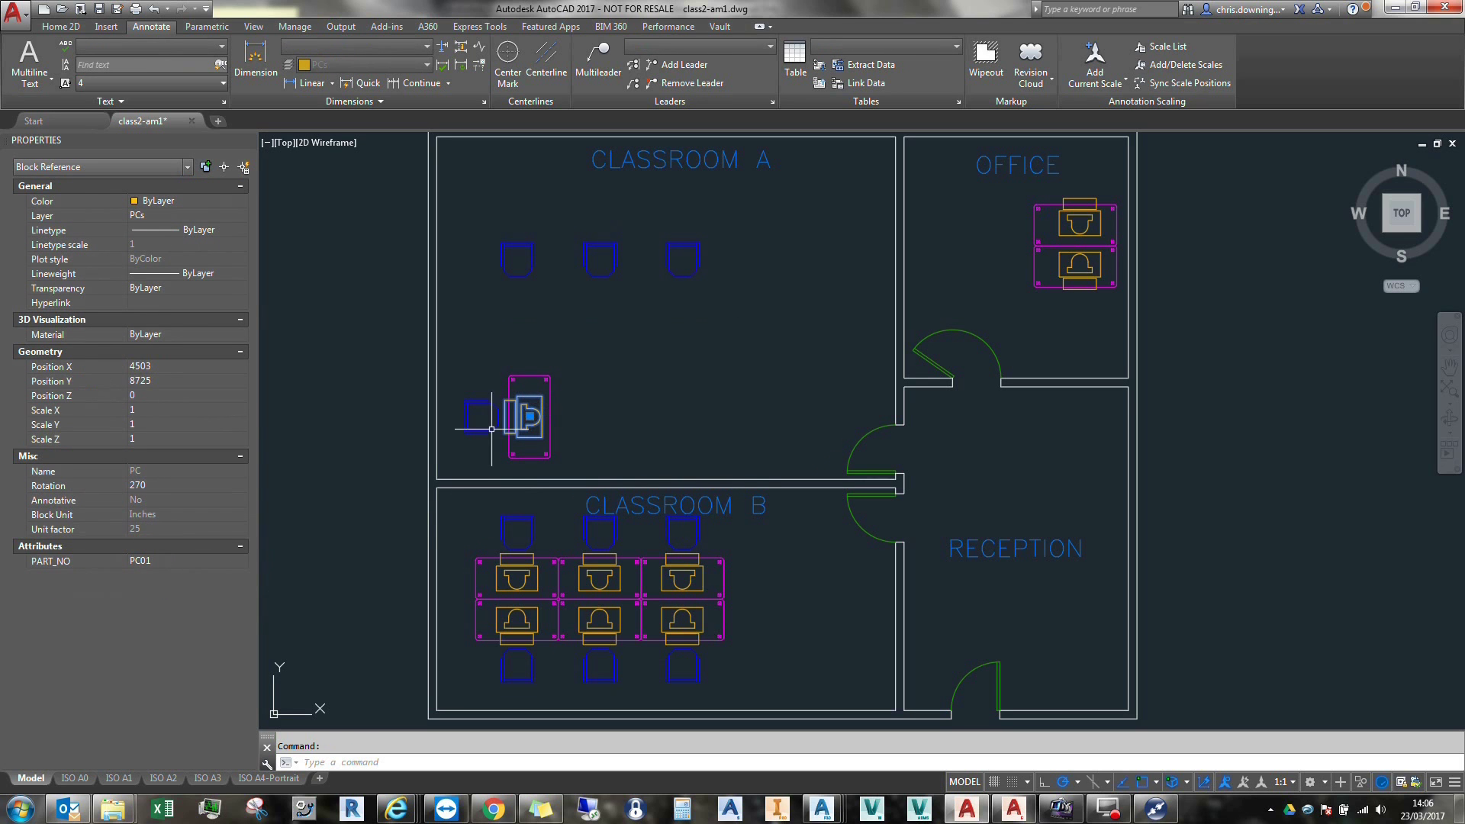
pyautogui.press('Escape')
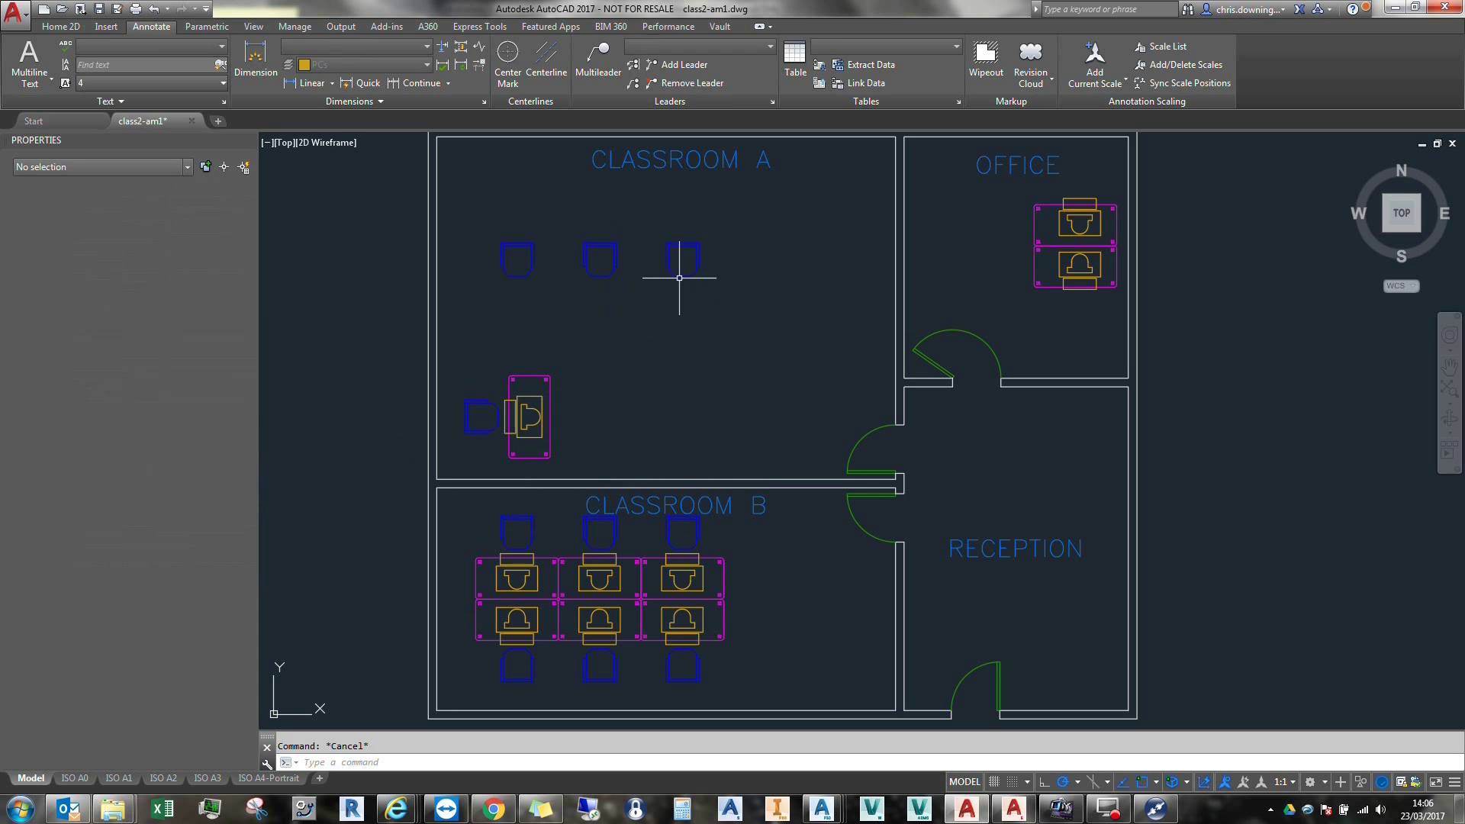
pyautogui.click(680, 276)
pyautogui.press('Escape')
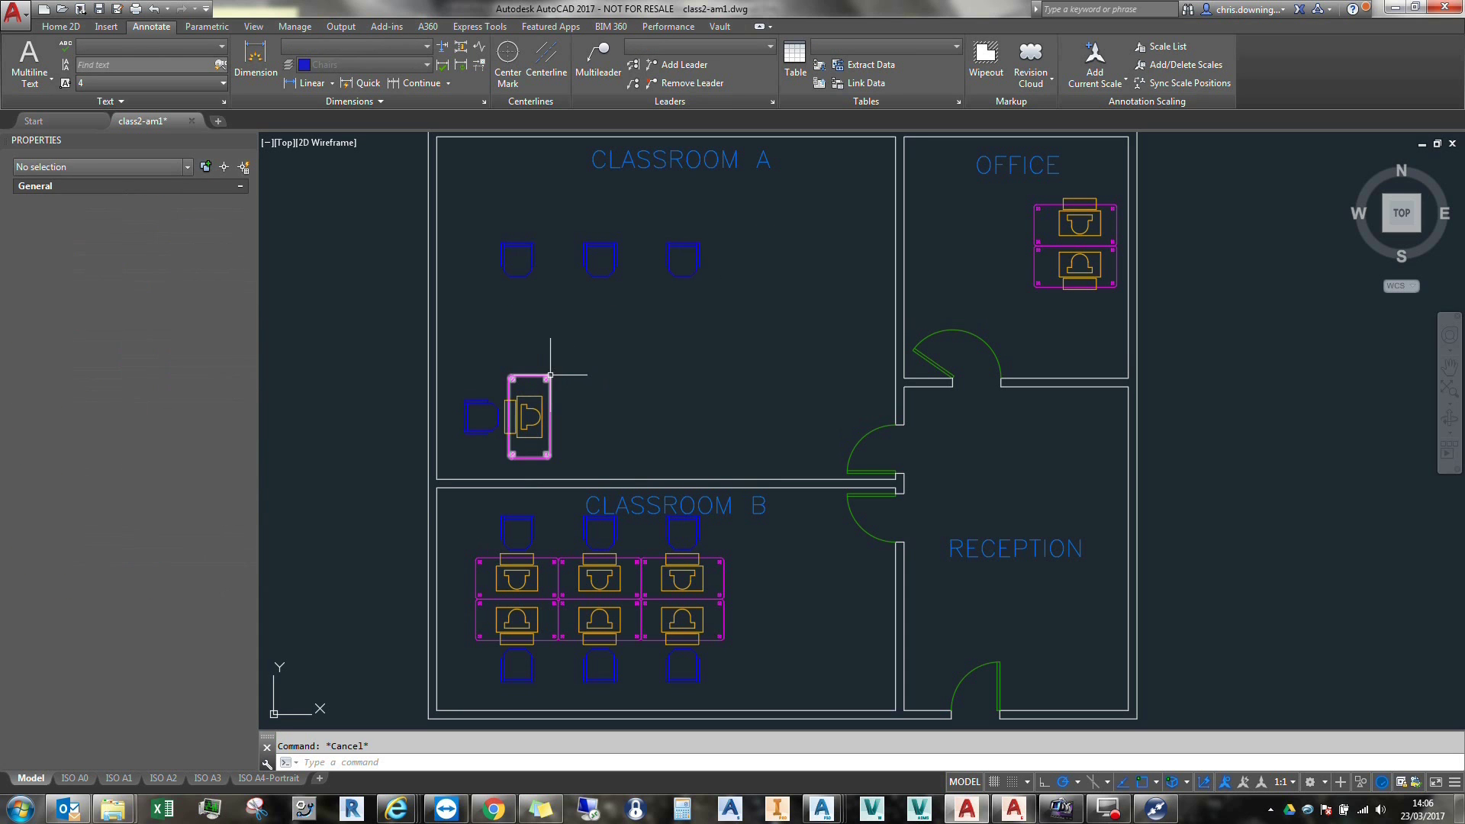
pyautogui.click(551, 374)
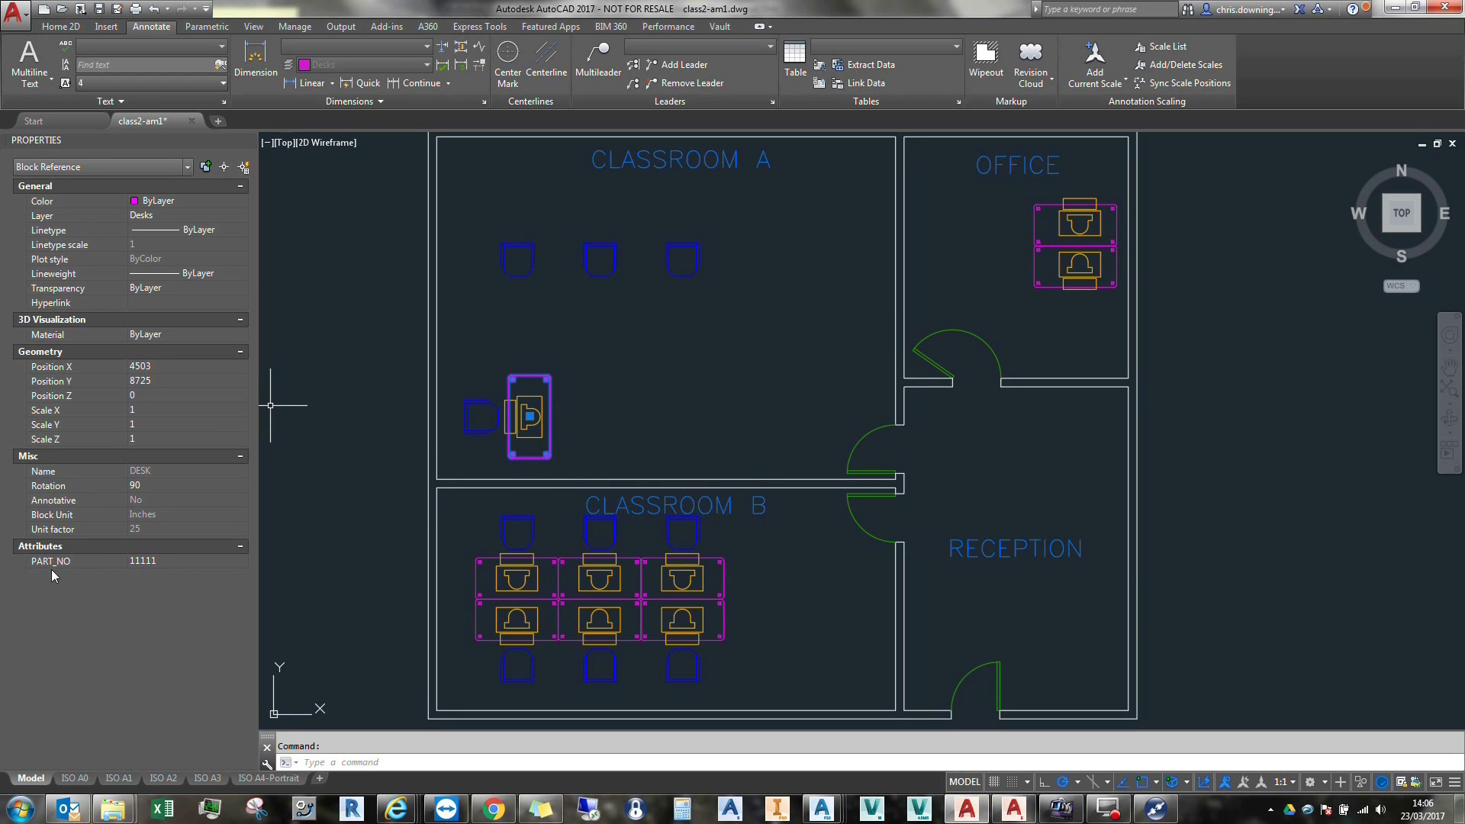
pyautogui.press('Escape')
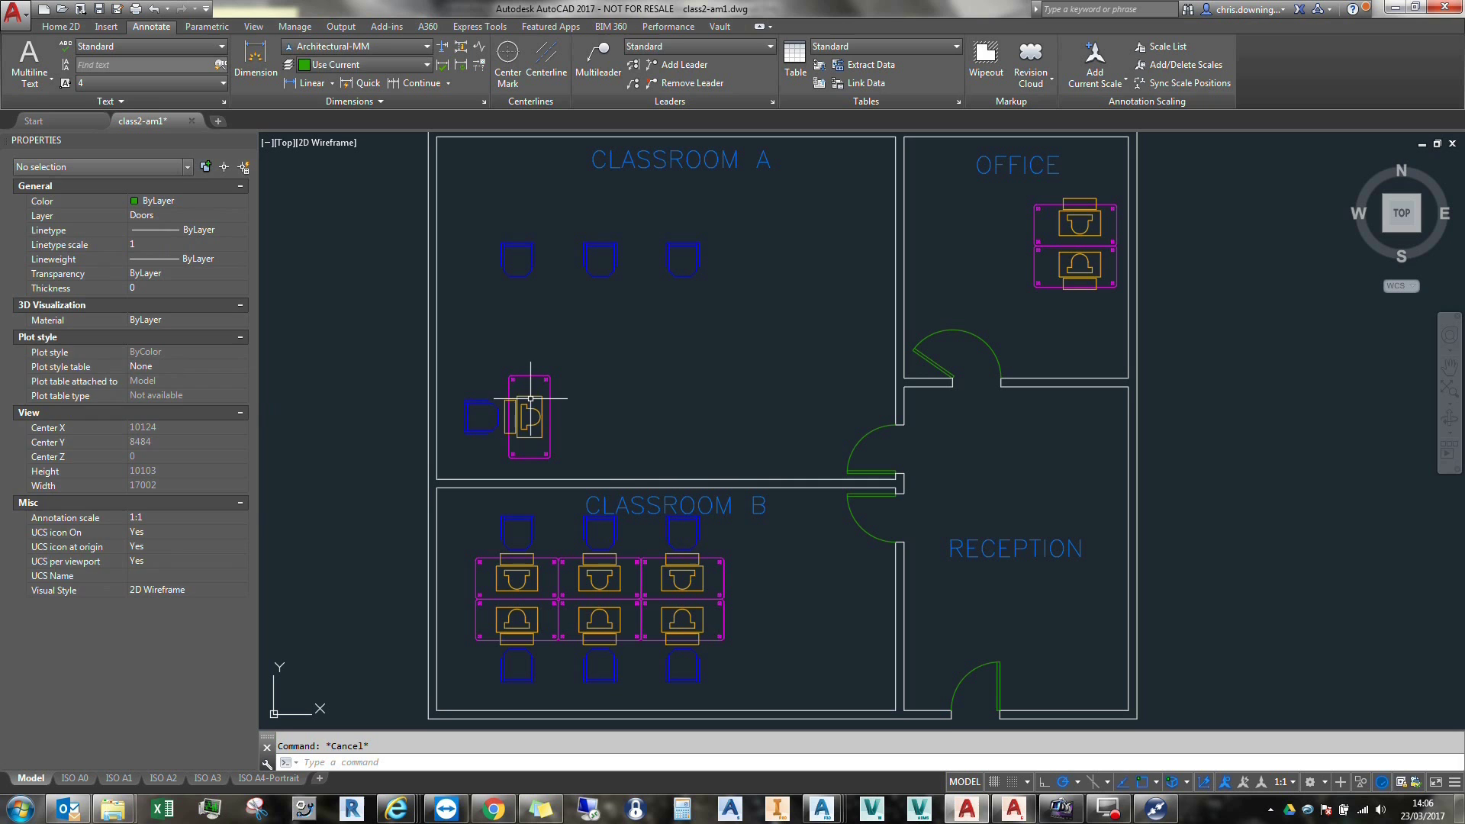
pyautogui.click(531, 398)
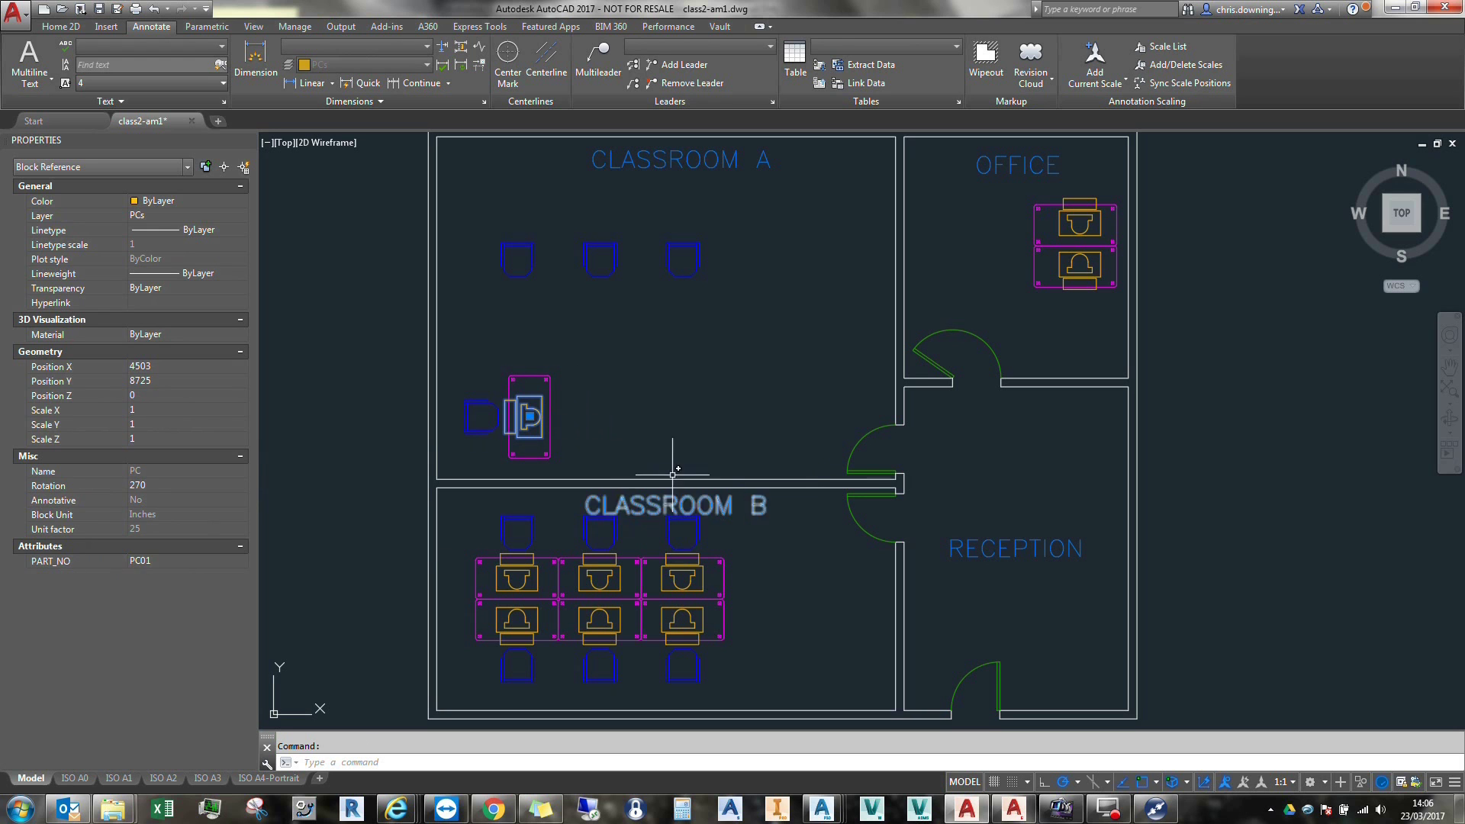
pyautogui.press('Escape')
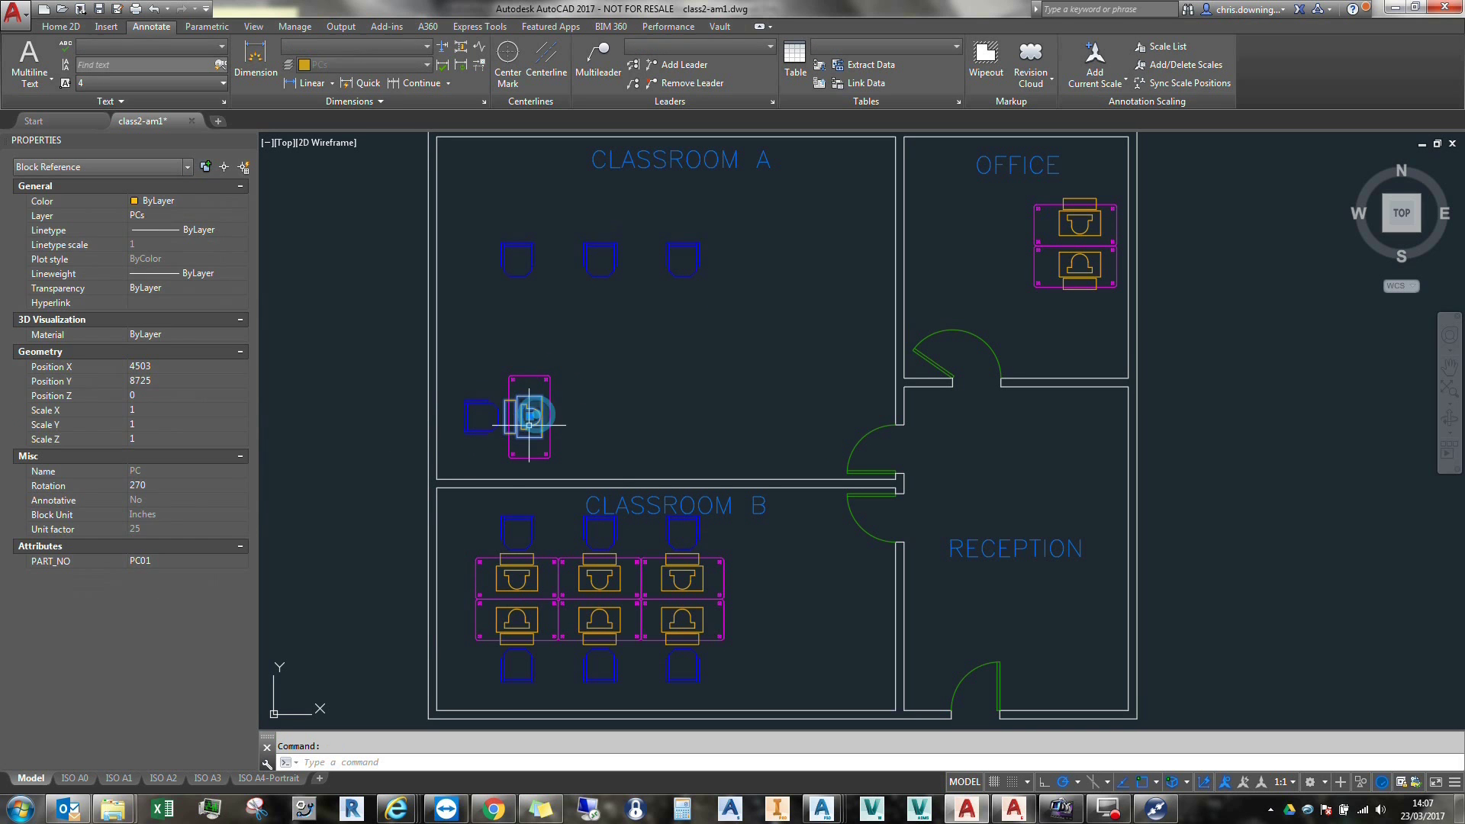
pyautogui.click(527, 381)
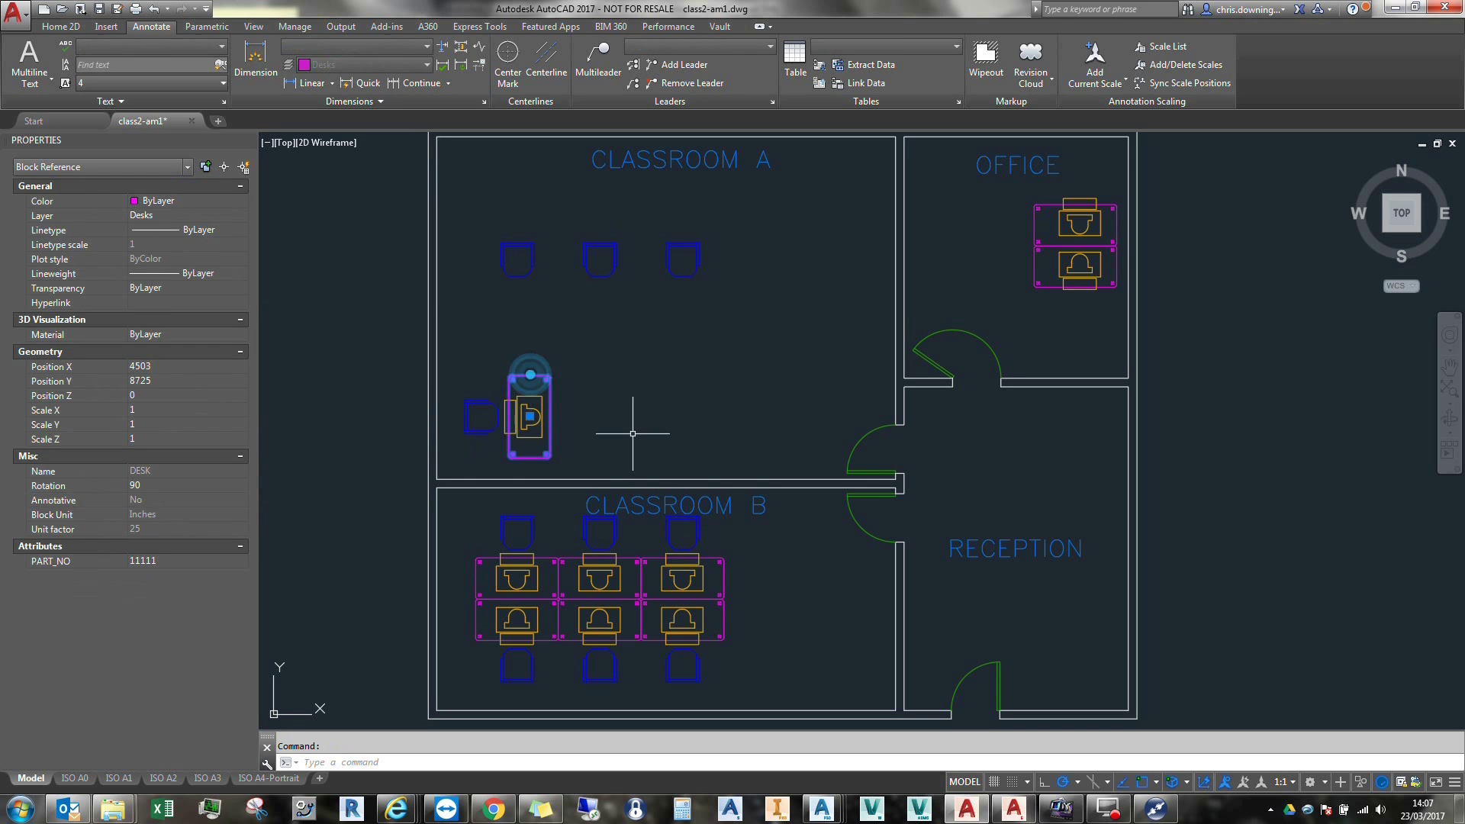
pyautogui.press('Escape')
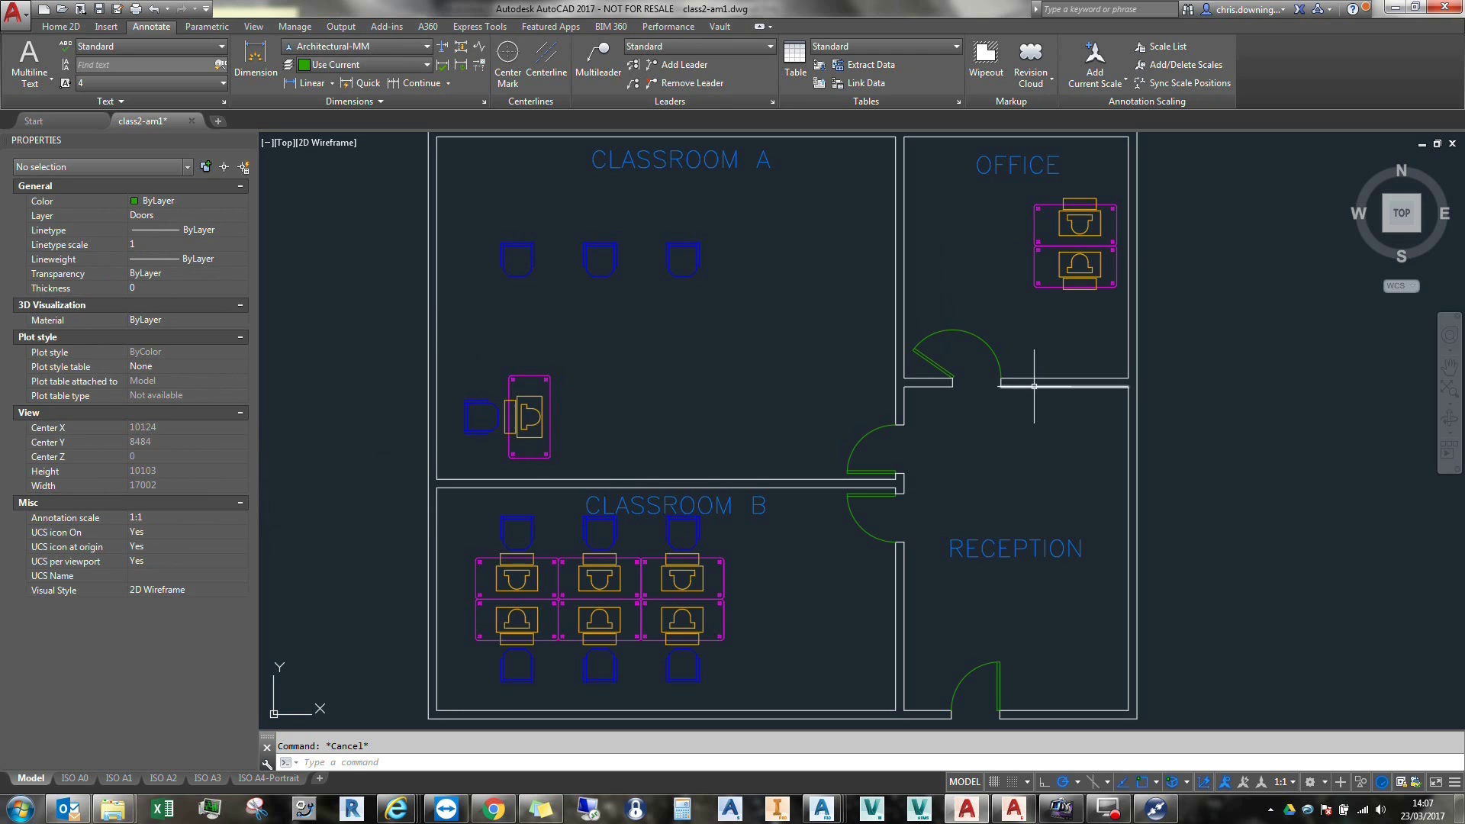
# Step: Zoom to Reception's west doorway and window-select the door arc and leaf
pyautogui.click(776, 297)
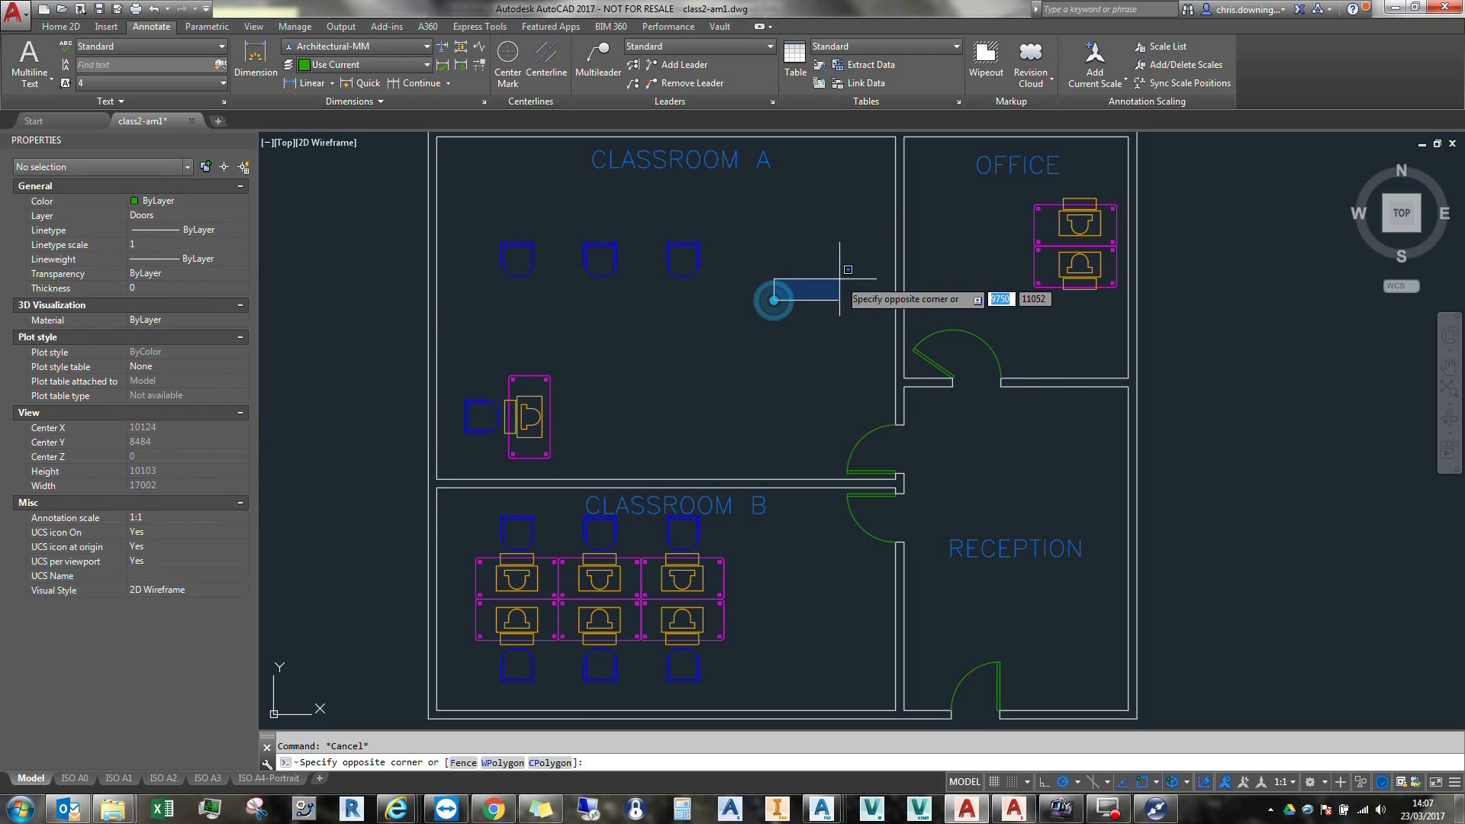
pyautogui.click(835, 277)
pyautogui.moveTo(847, 223); pyautogui.dragTo(837, 225, button='middle')
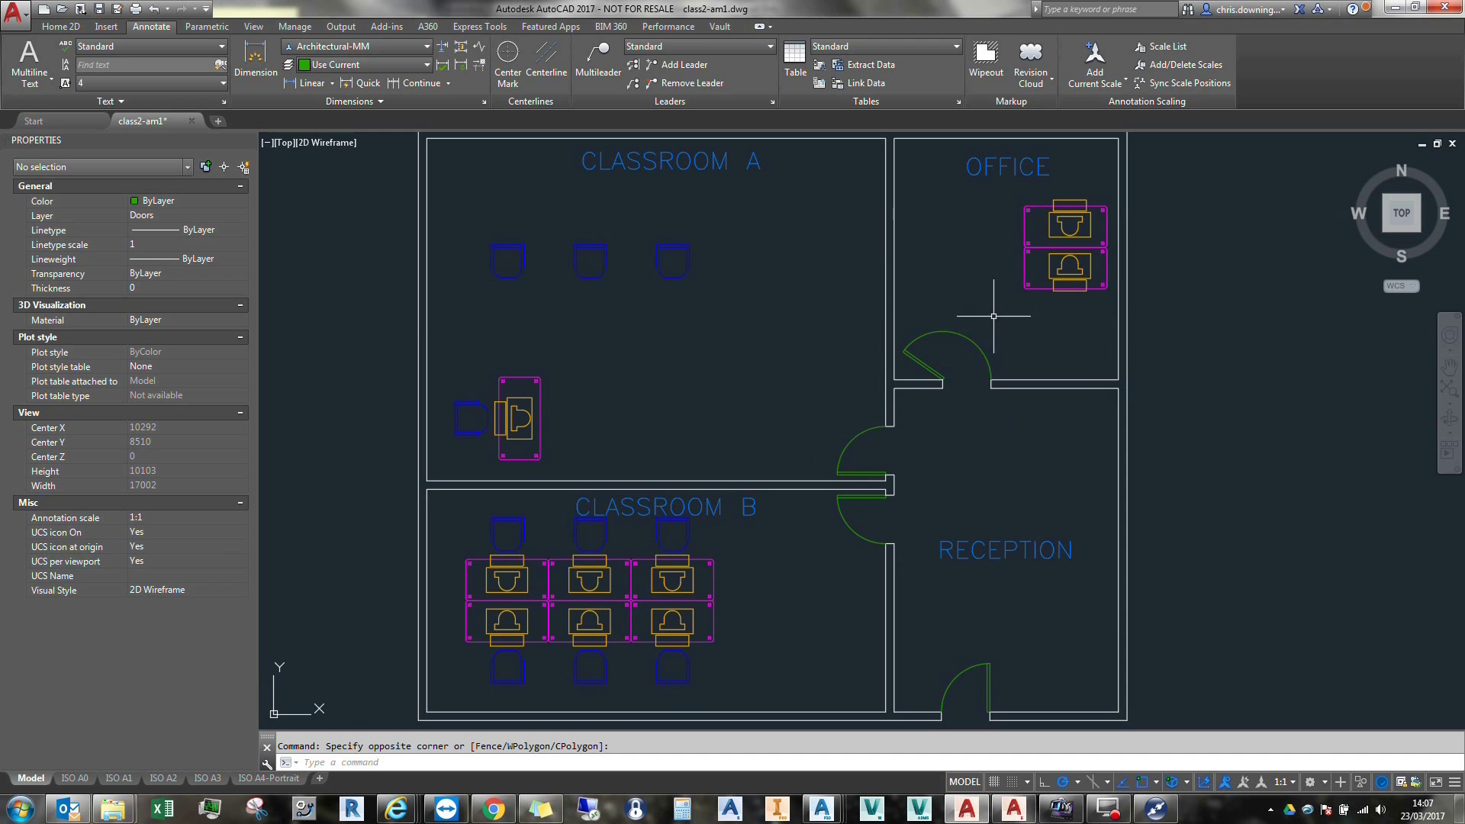
pyautogui.click(980, 340)
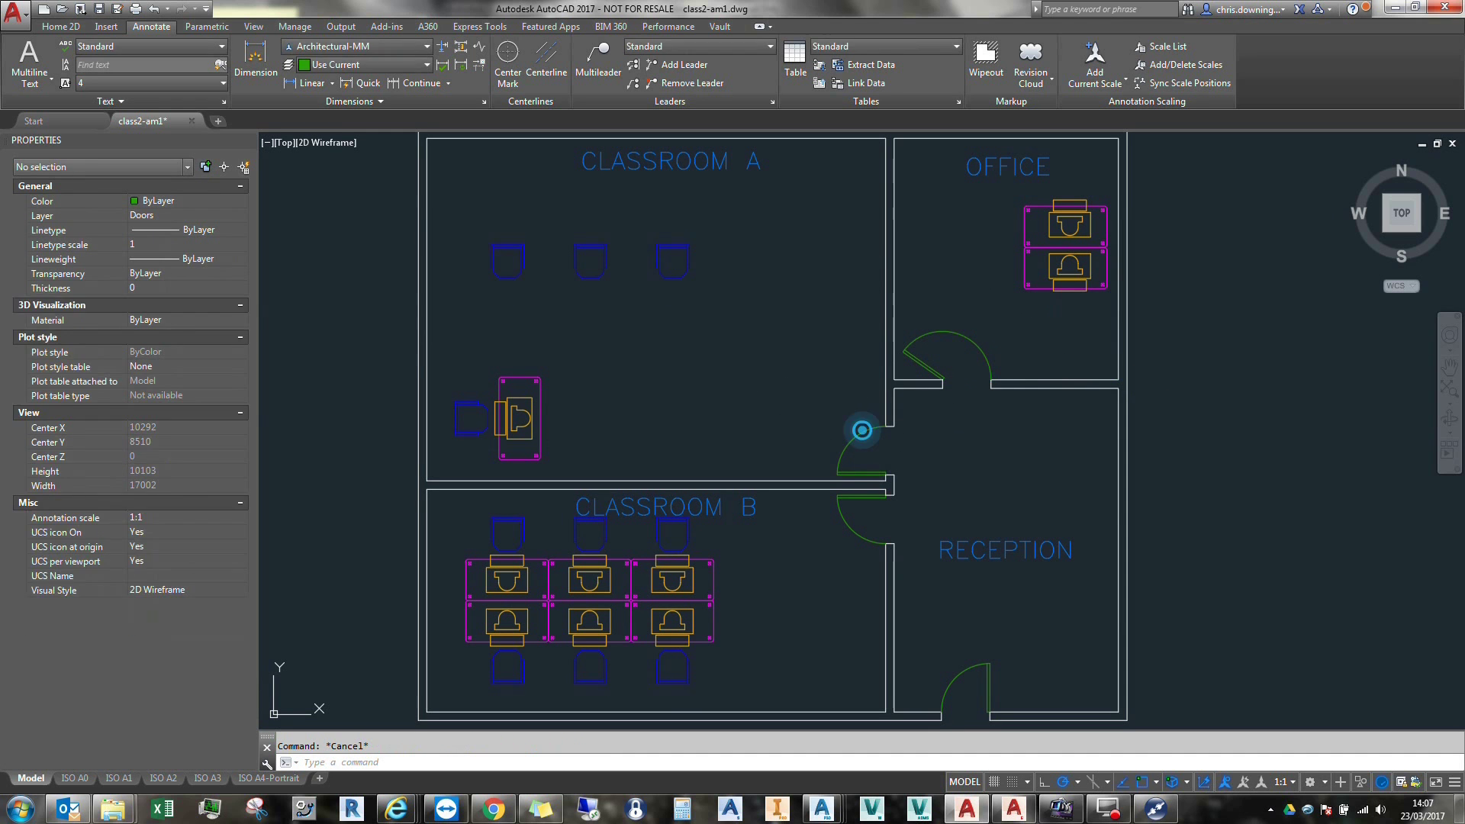
pyautogui.press('Escape')
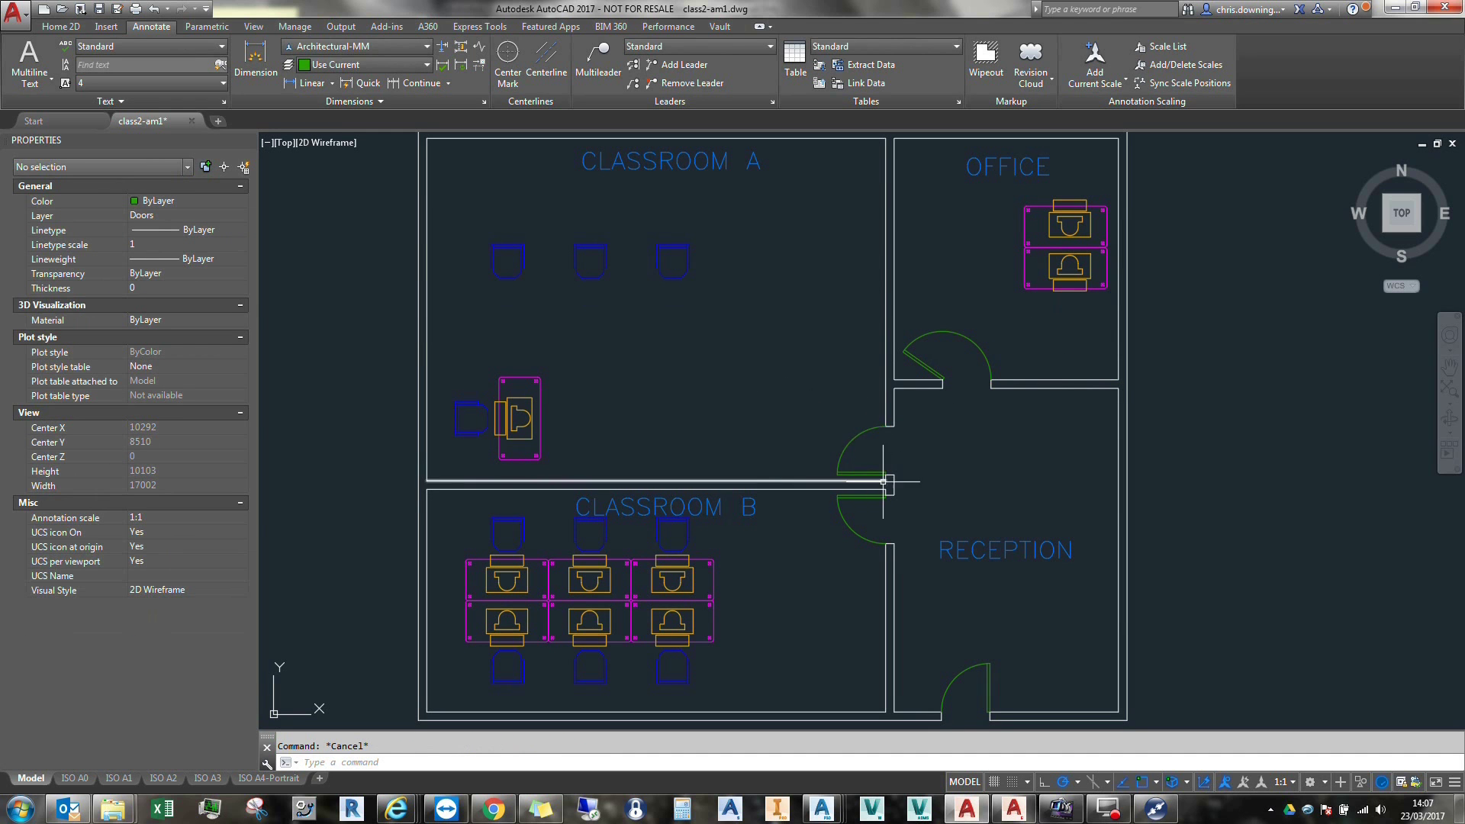
pyautogui.moveTo(958, 458); pyautogui.dragTo(936, 451, button='middle')
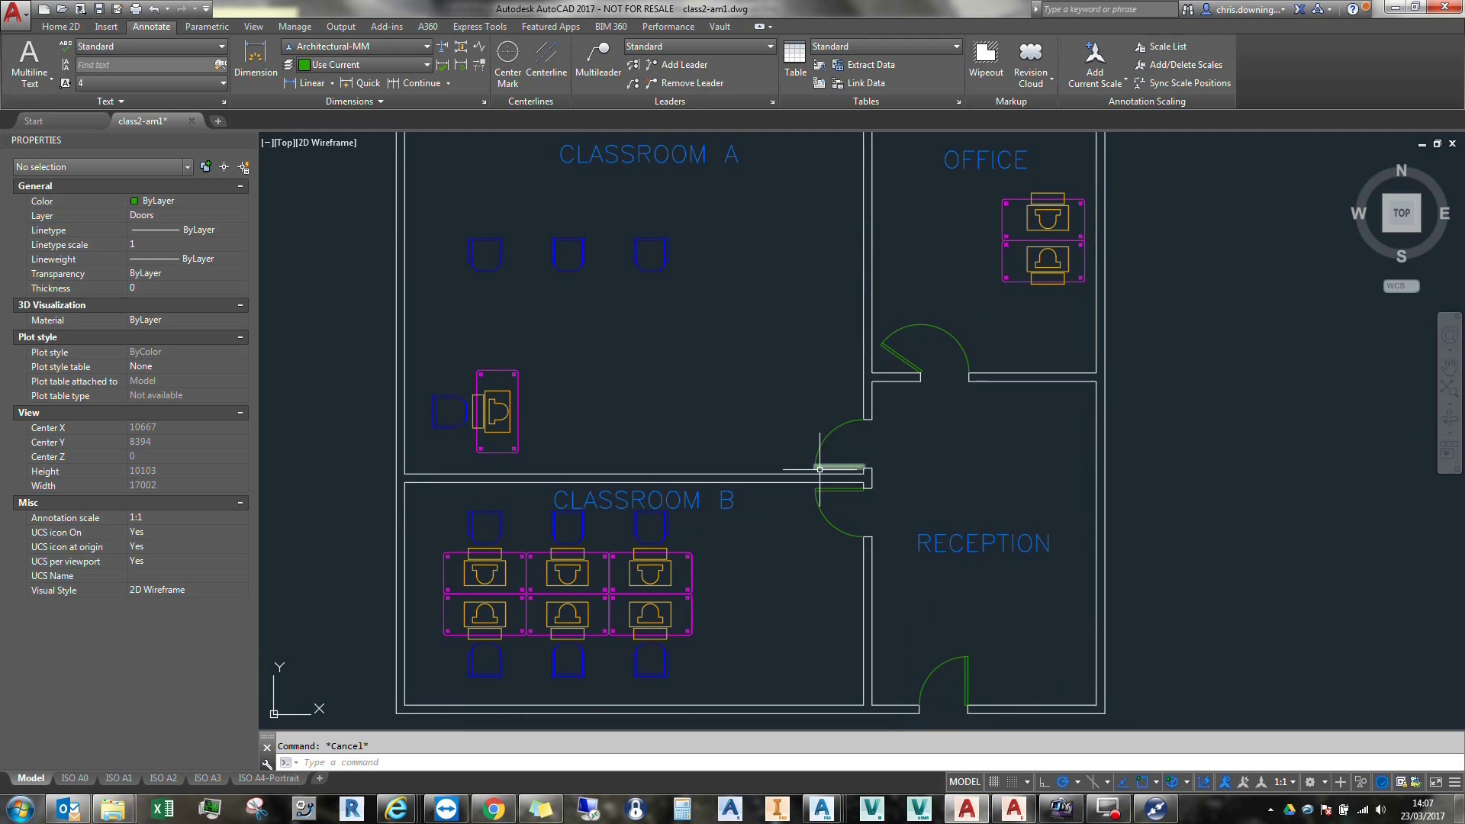
pyautogui.scroll(2, 876, 484)
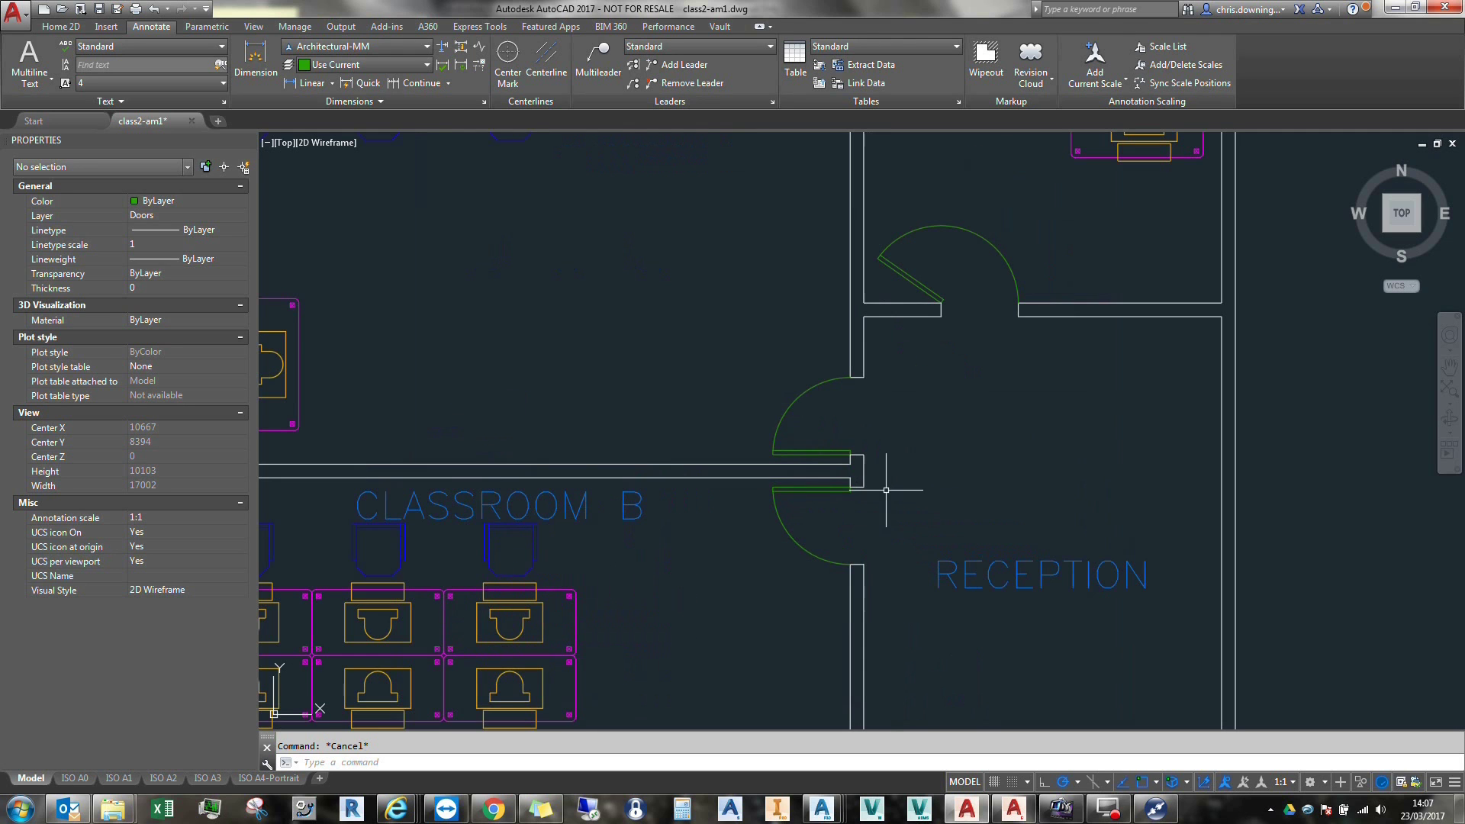
pyautogui.click(742, 366)
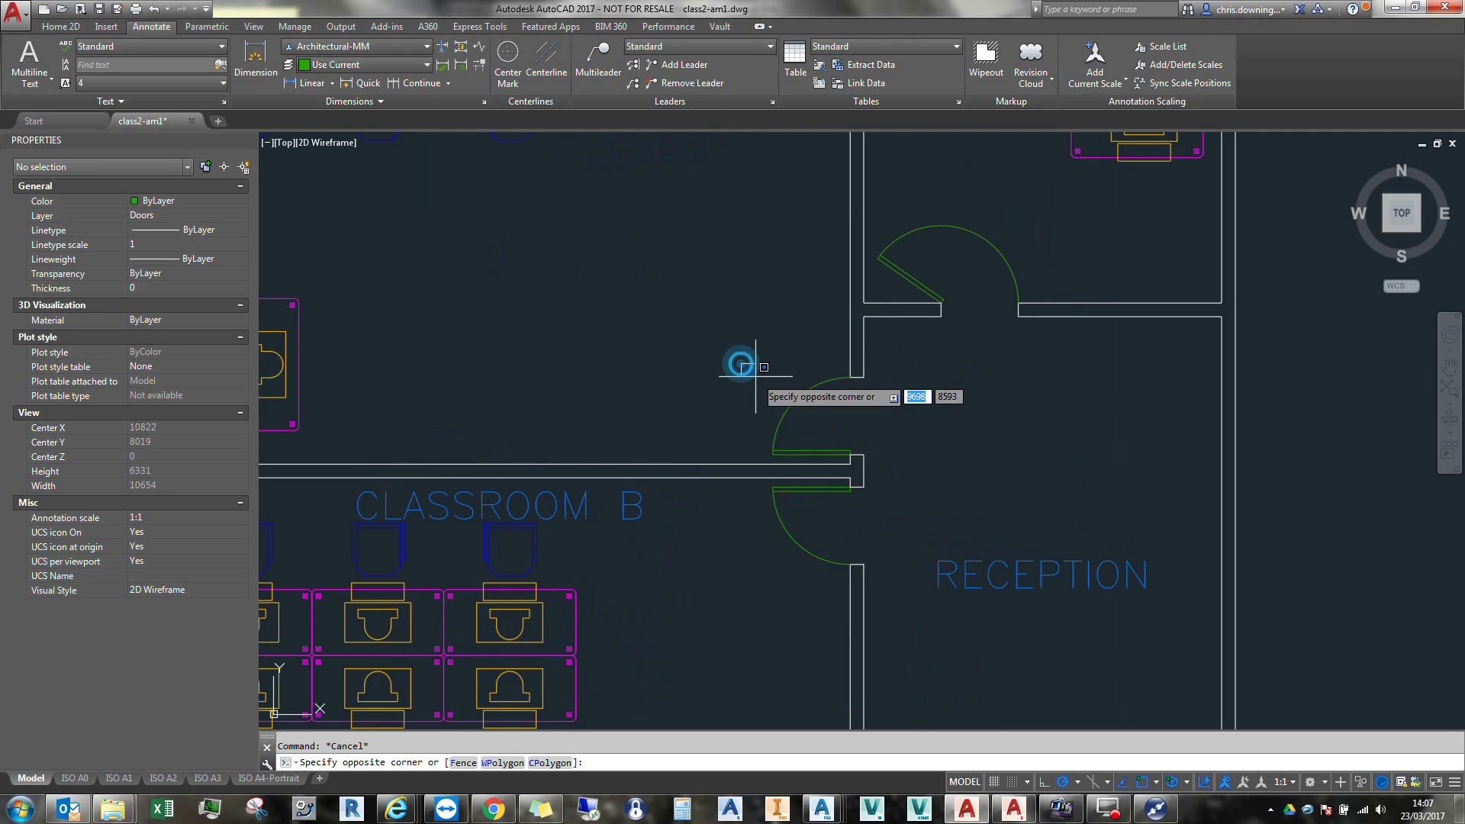
pyautogui.click(858, 461)
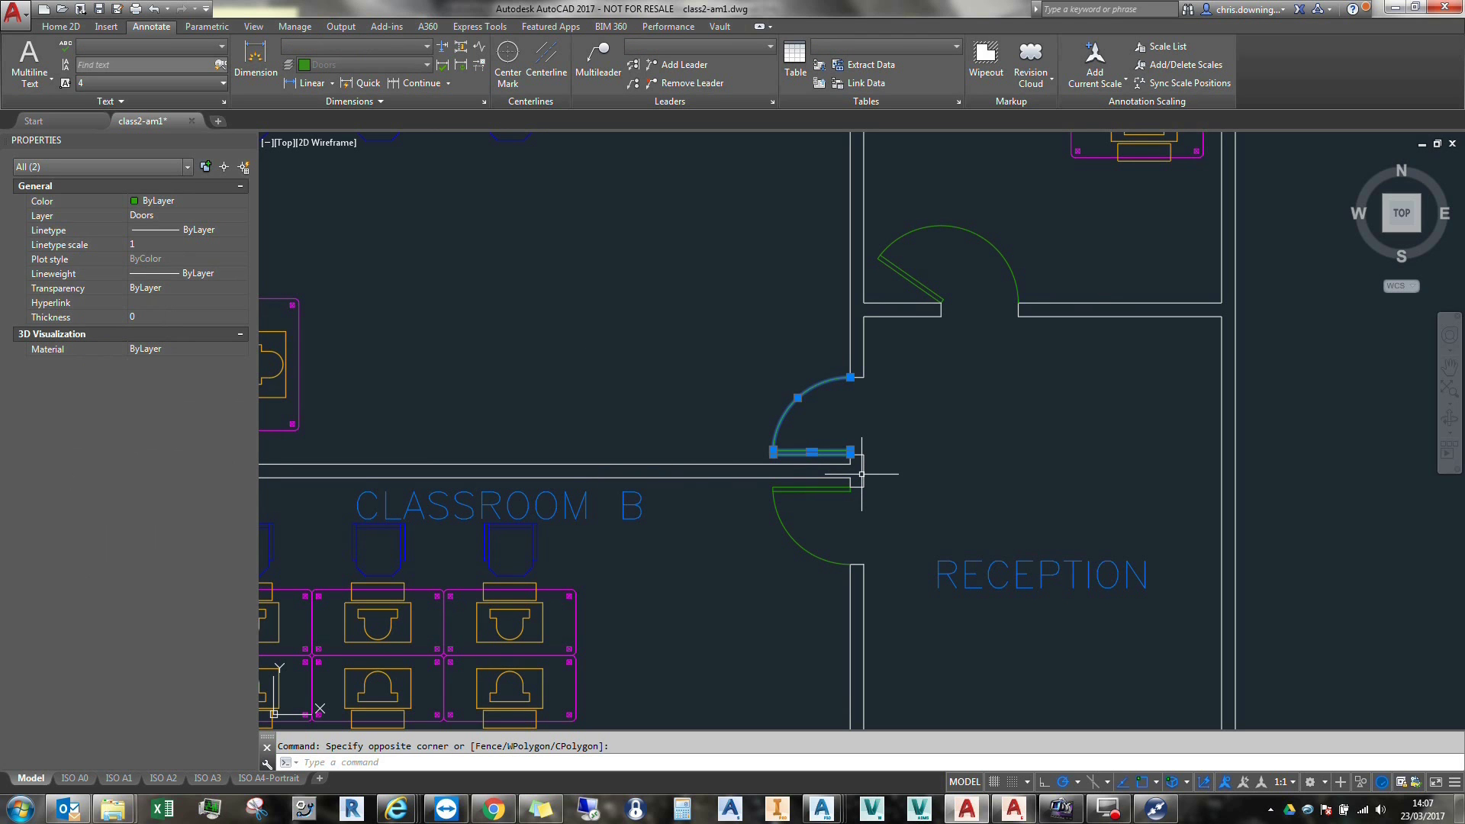
# Step: Make the door a block named DOOR, based at the leaf corner, opening in Block Editor
pyautogui.write('B')
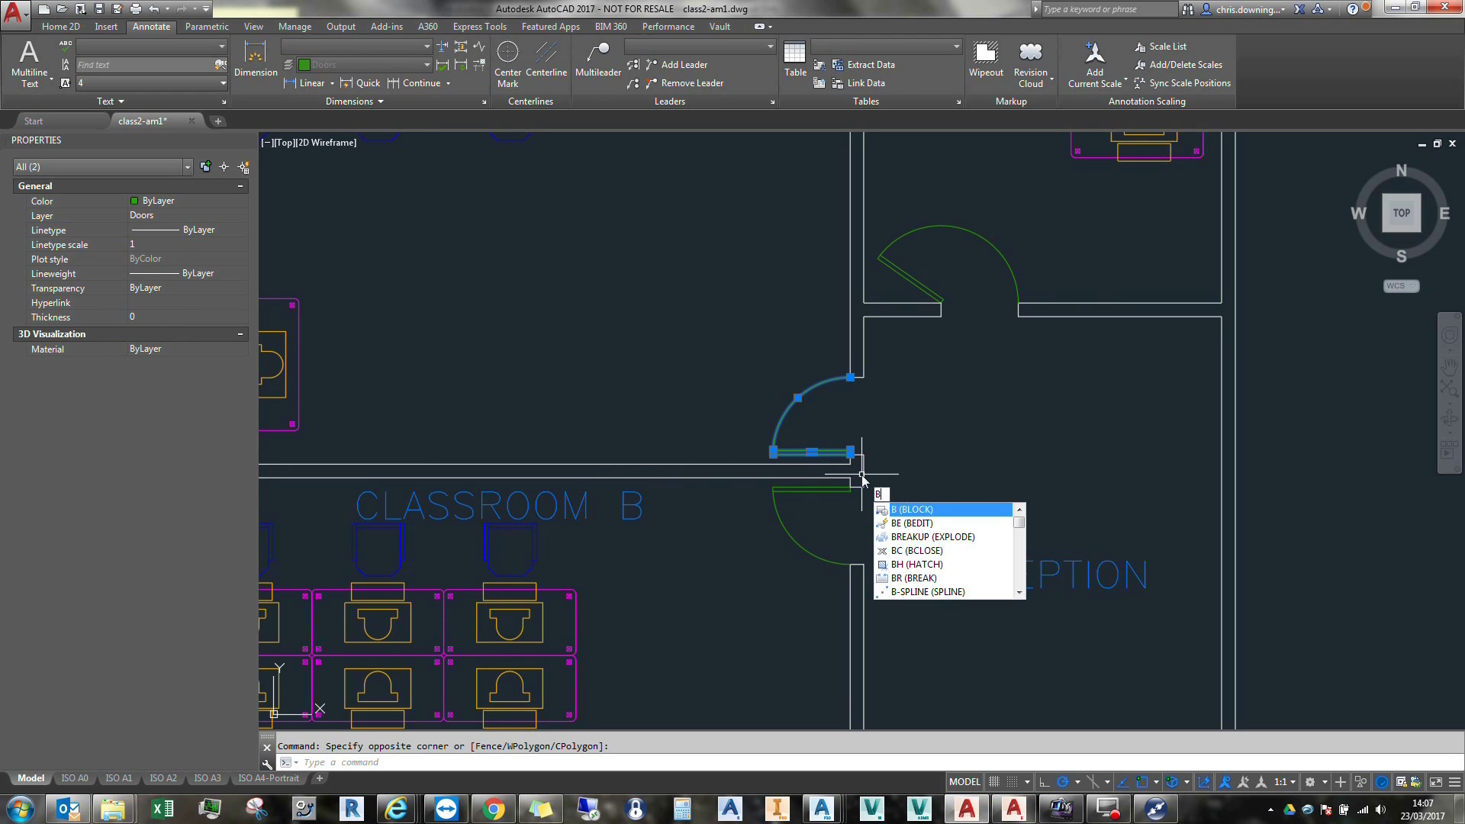
pyautogui.write('LOCK')
pyautogui.press('Return')
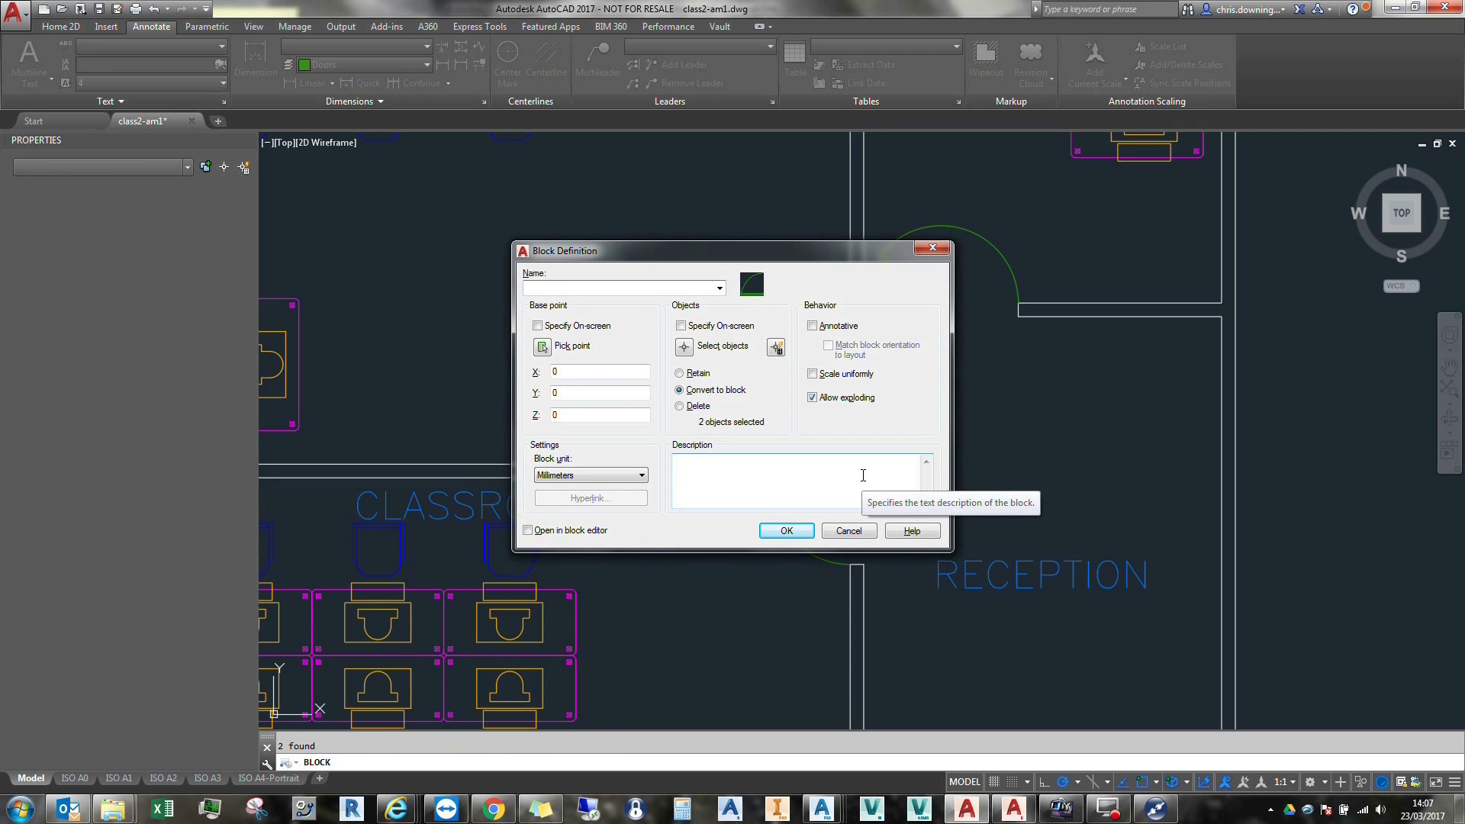
pyautogui.write('DOOR')
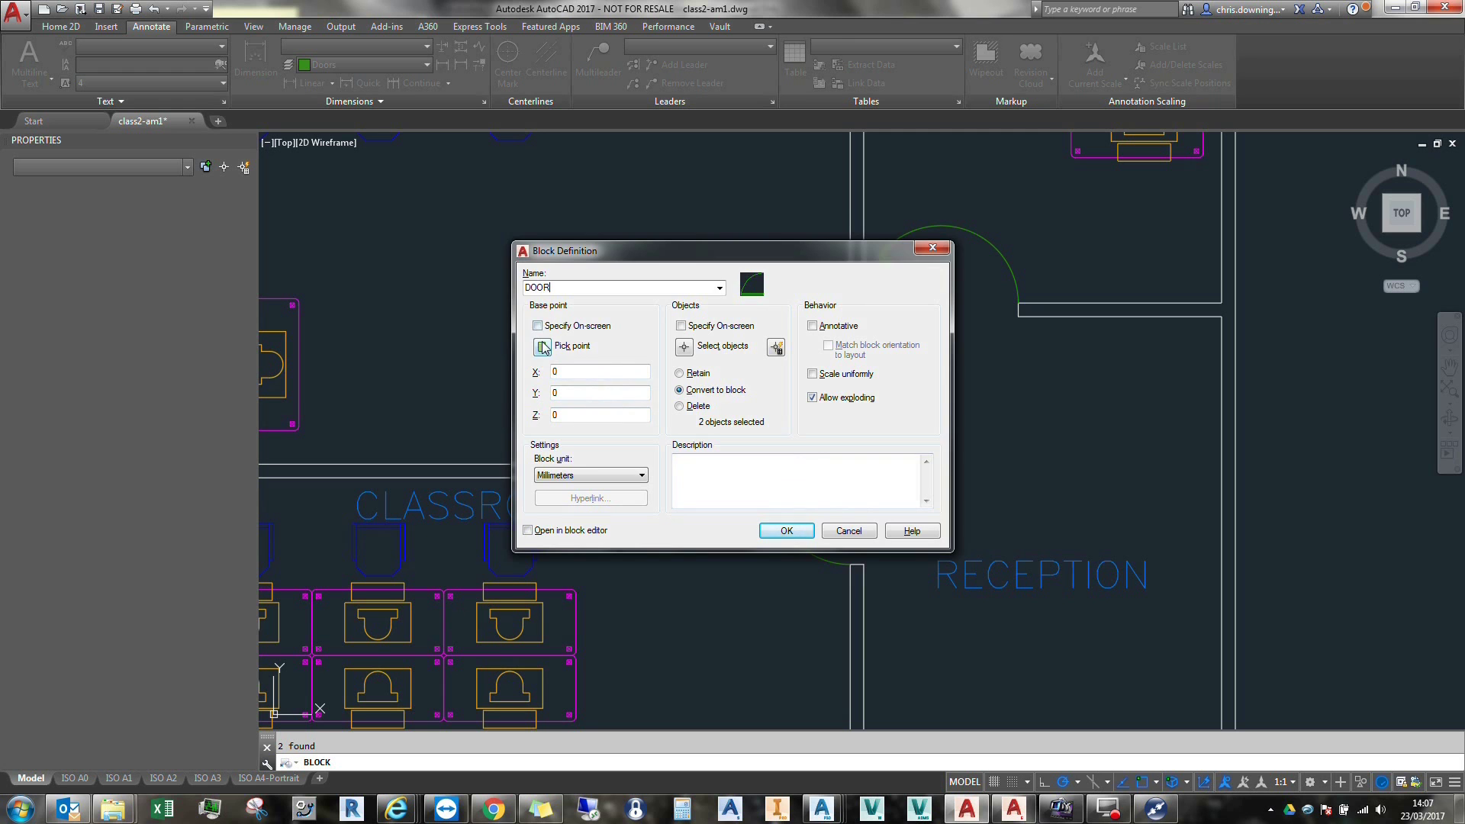
pyautogui.click(542, 347)
pyautogui.scroll(3, 848, 458)
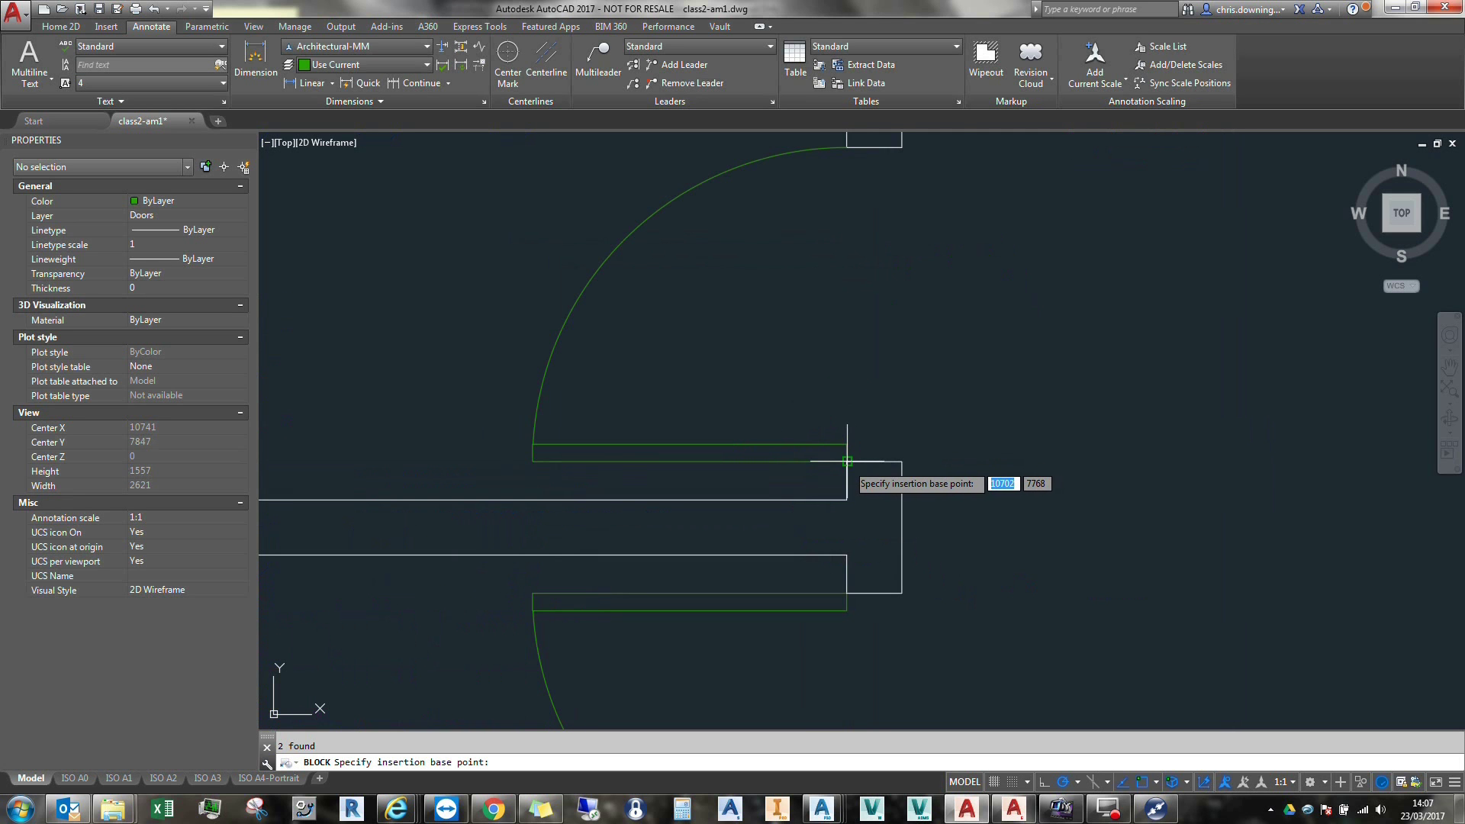
pyautogui.click(847, 461)
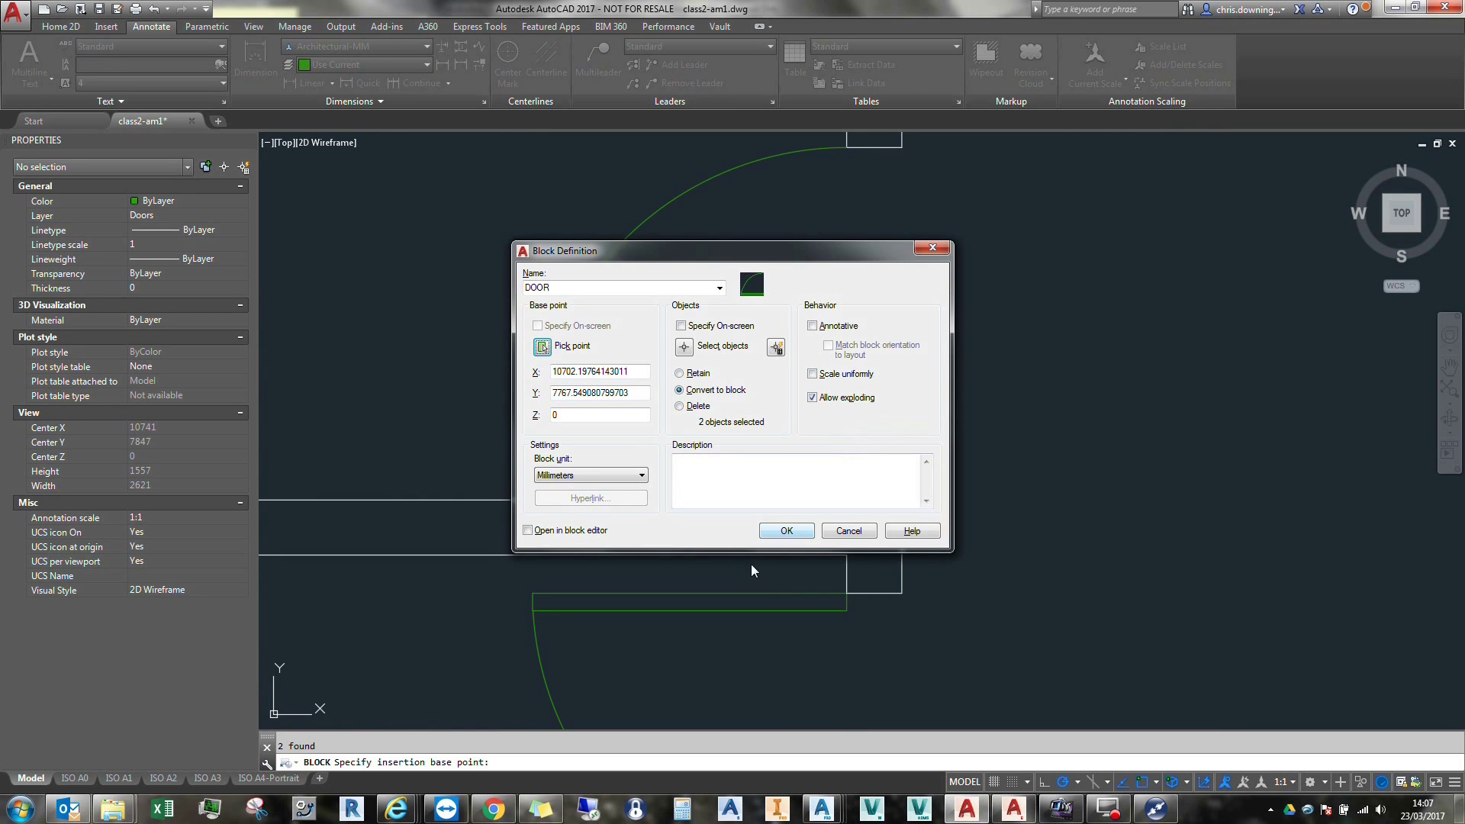
pyautogui.click(558, 532)
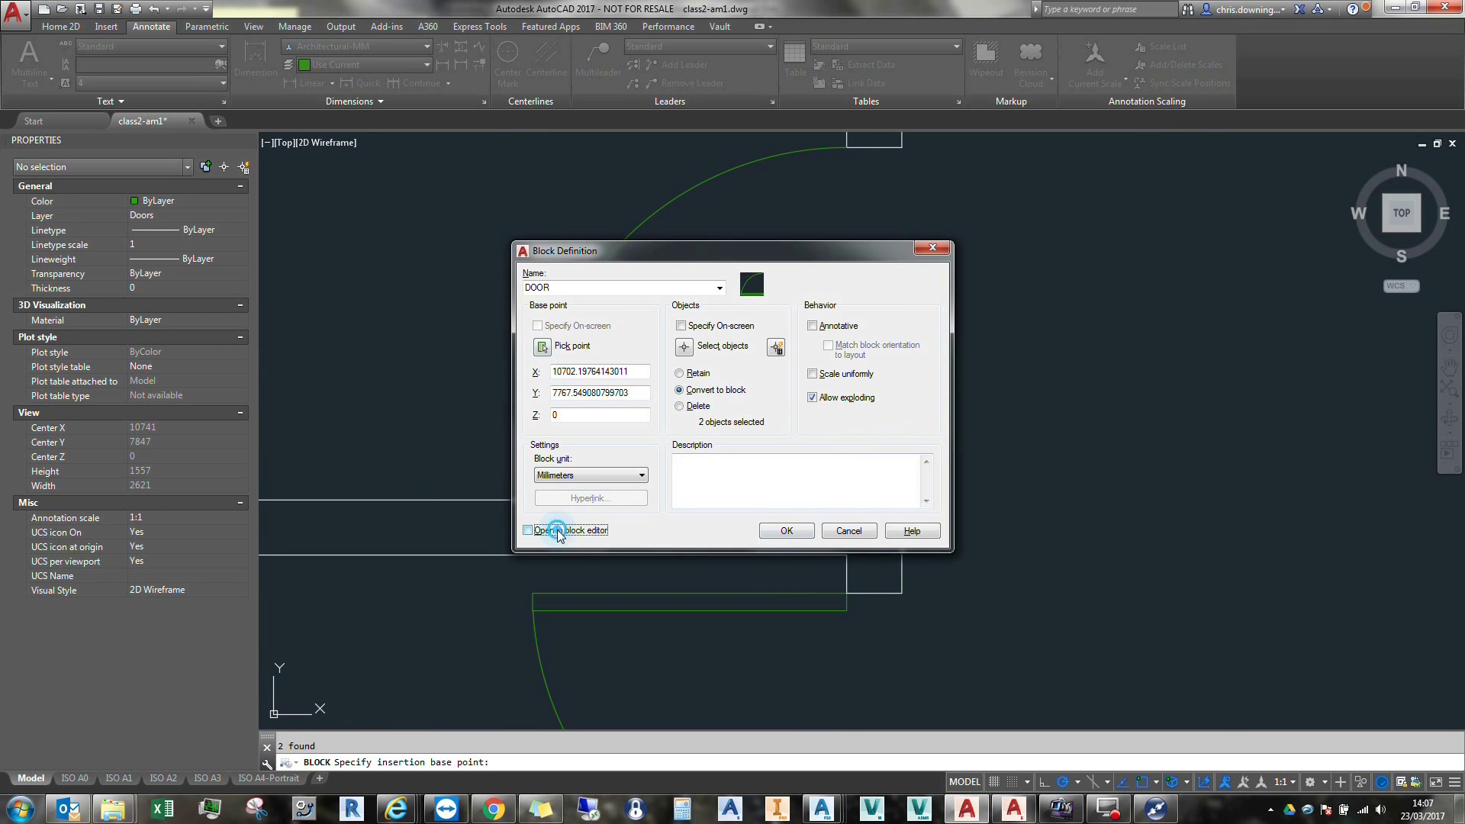
pyautogui.click(787, 532)
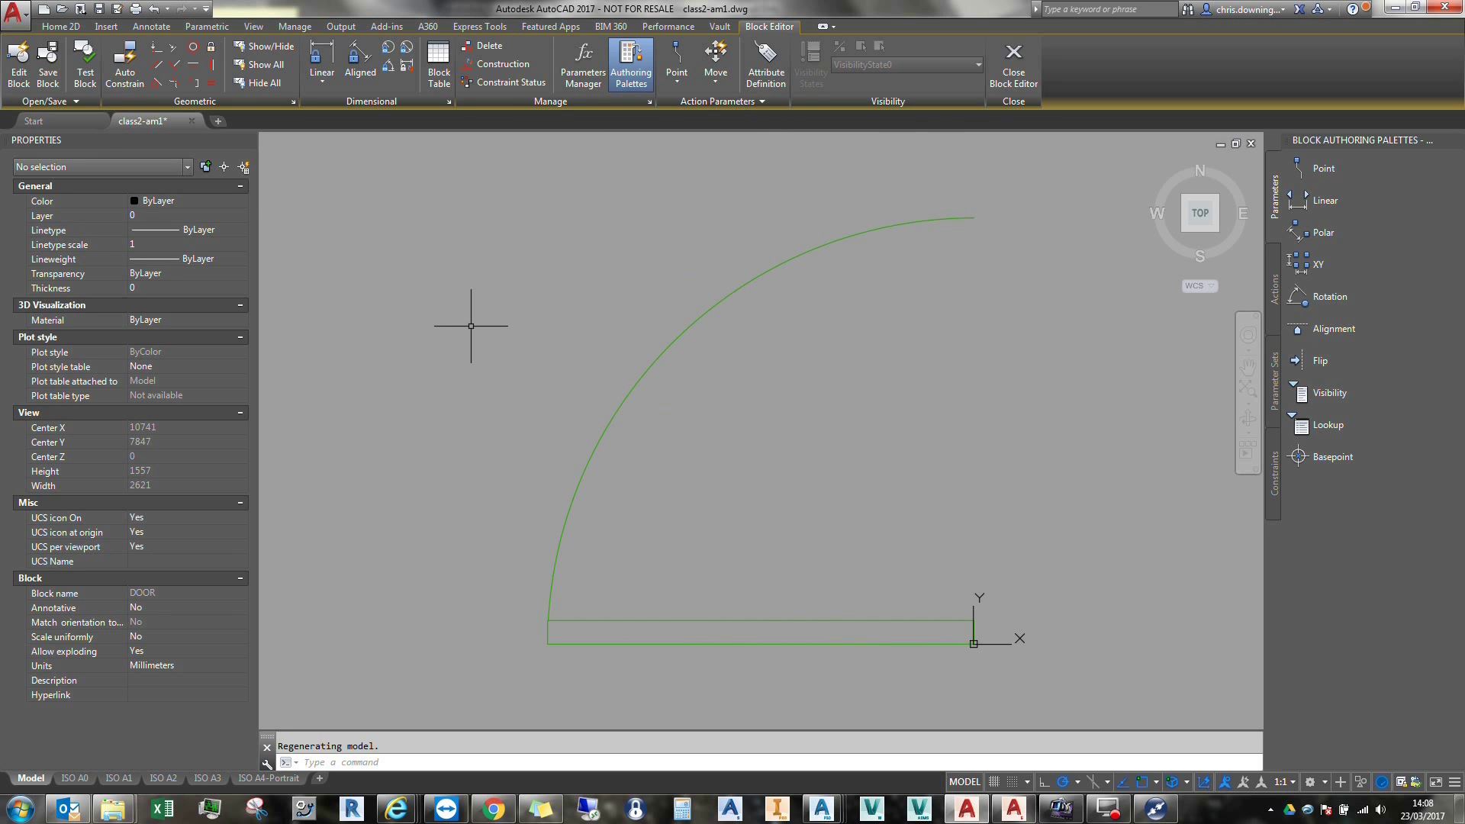
# Step: Start a new attribute definition for the DOOR block from the Insert tab
pyautogui.click(114, 29)
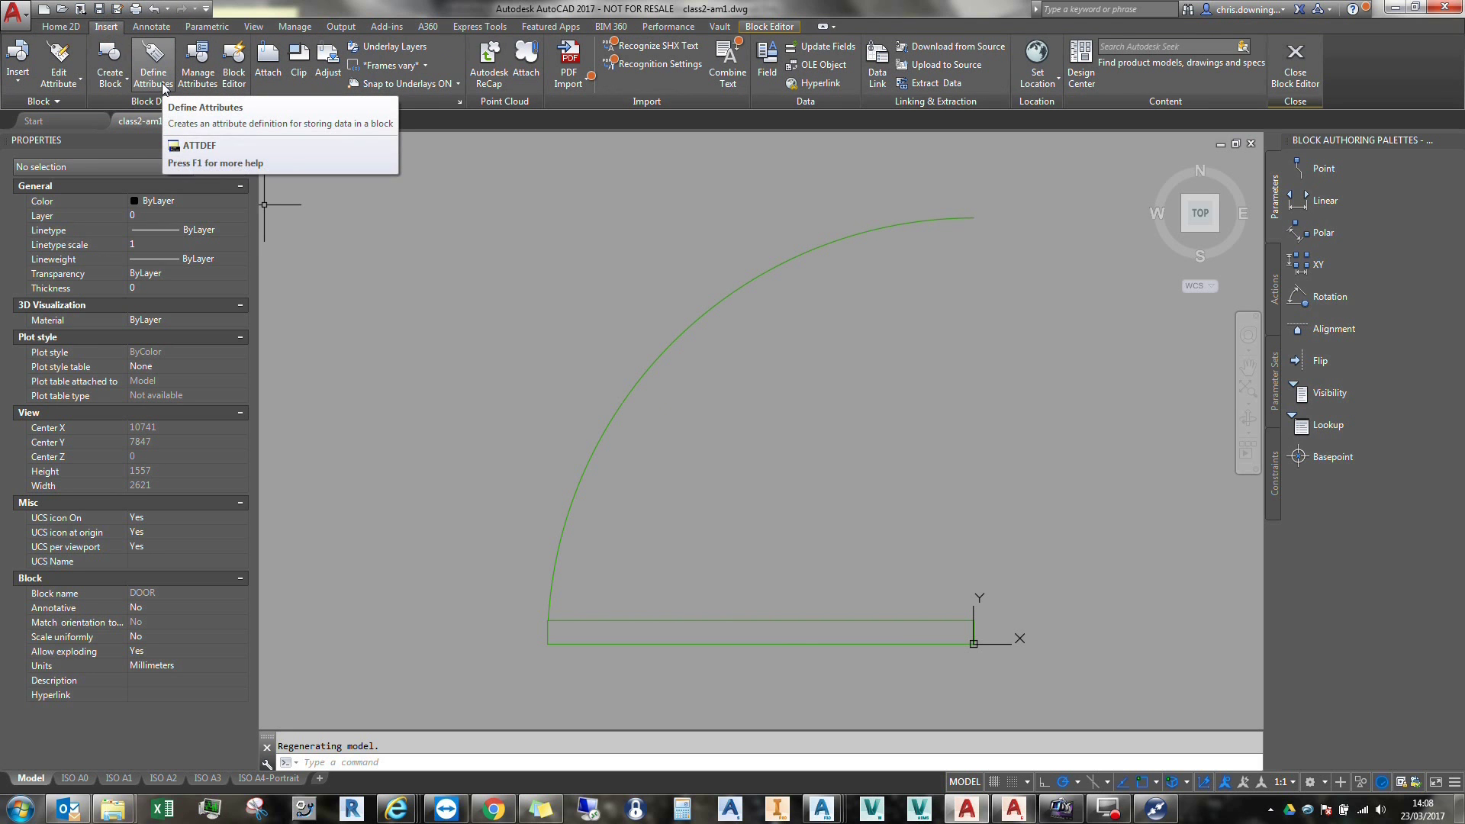
pyautogui.click(154, 58)
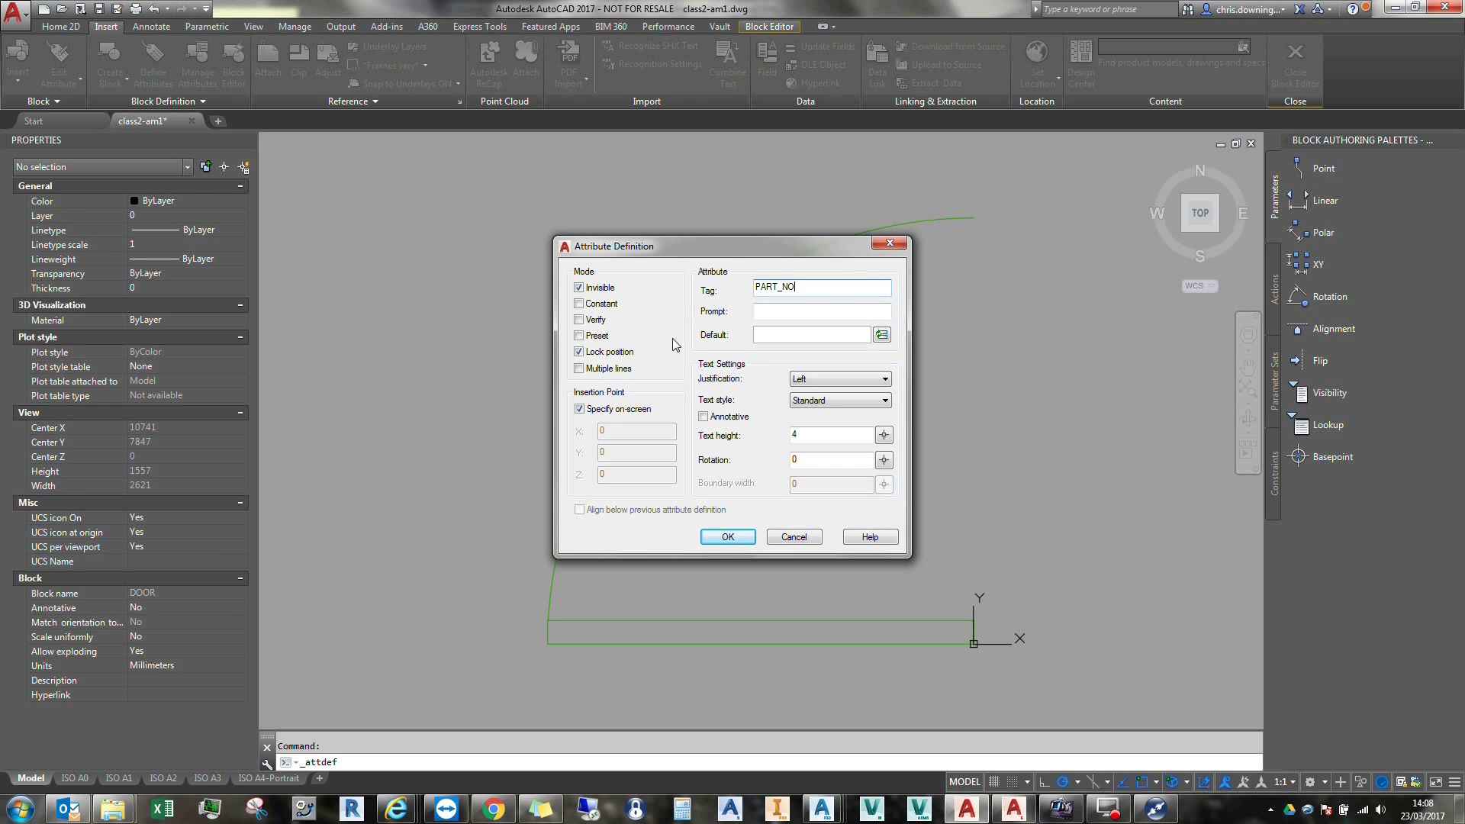
# Step: Give PART_NO the prompt 'Part Number', default D0001 and Middle center justification
pyautogui.click(805, 309)
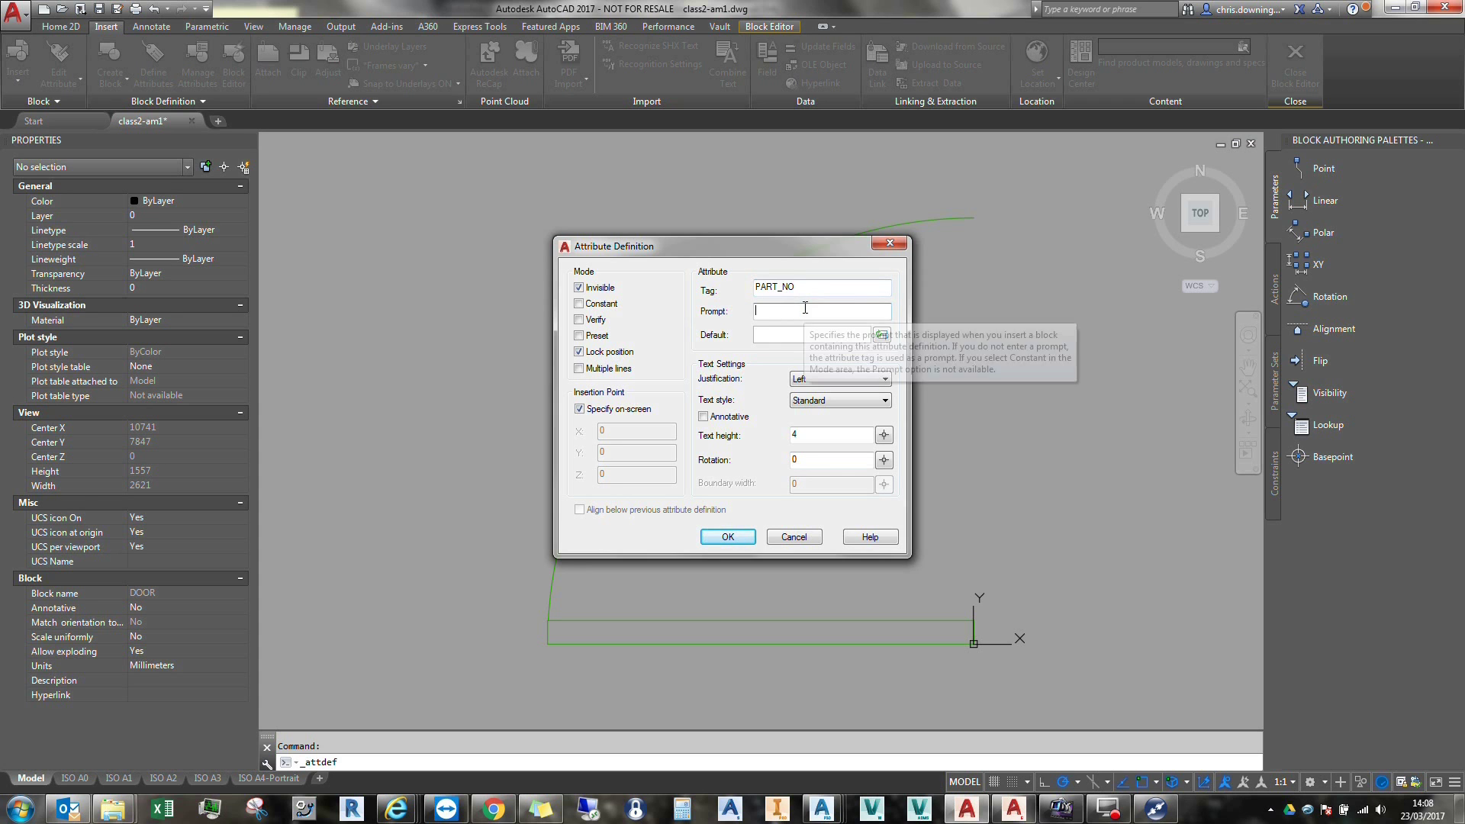
pyautogui.write('Part Number')
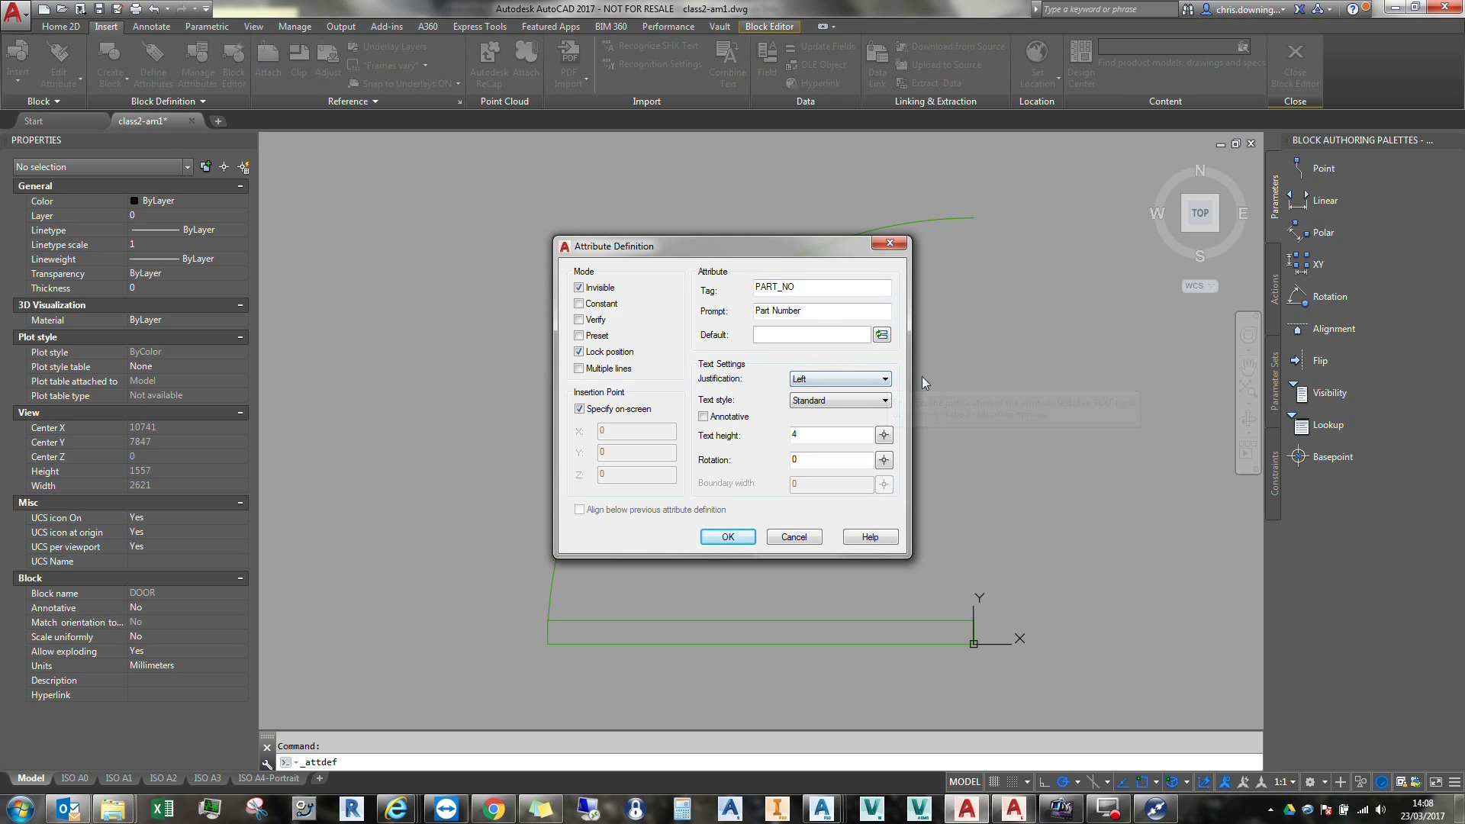
pyautogui.press('Tab')
pyautogui.write('d')
pyautogui.click(877, 382)
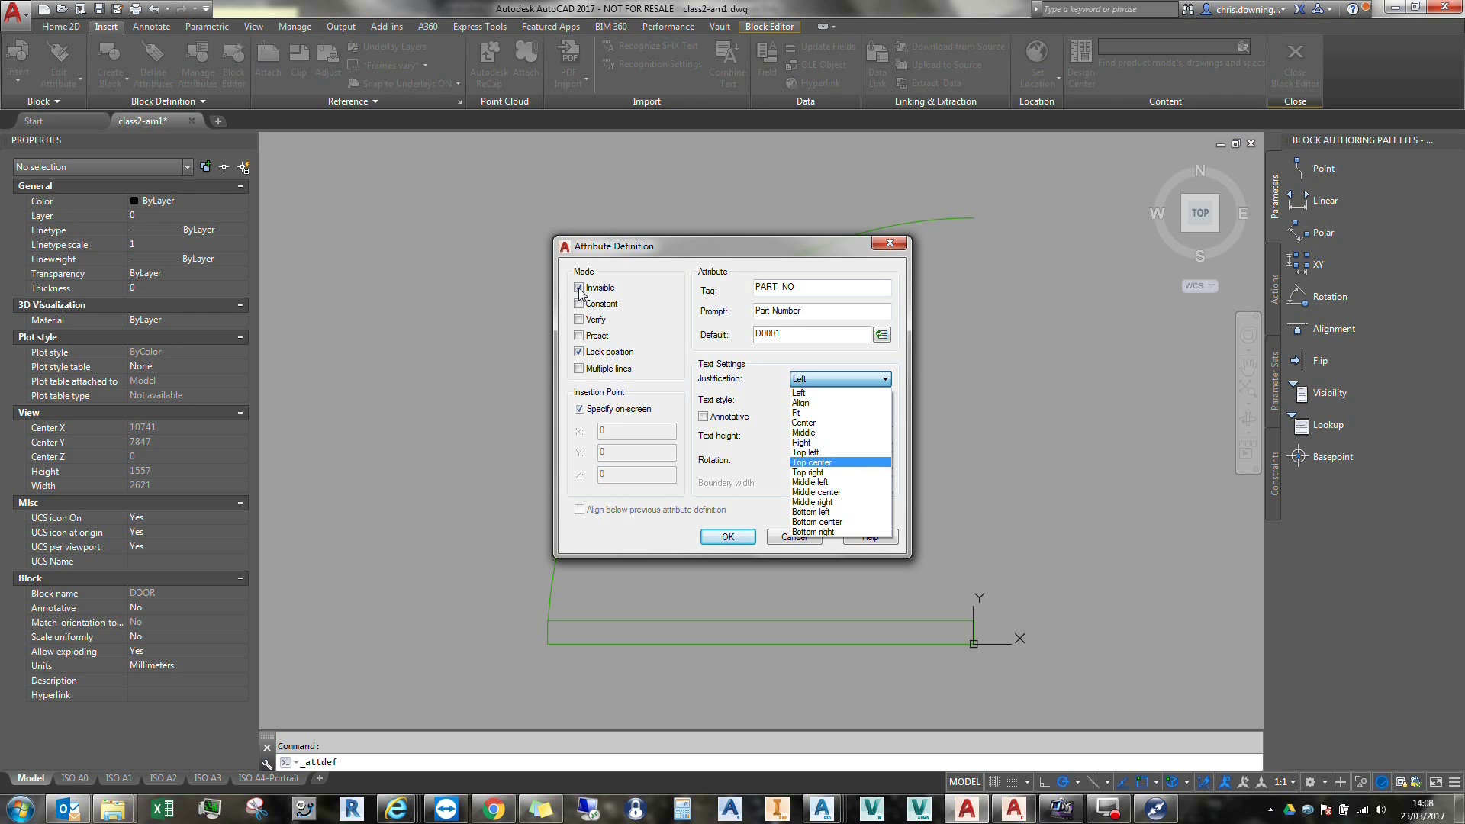
pyautogui.click(817, 492)
pyautogui.click(726, 542)
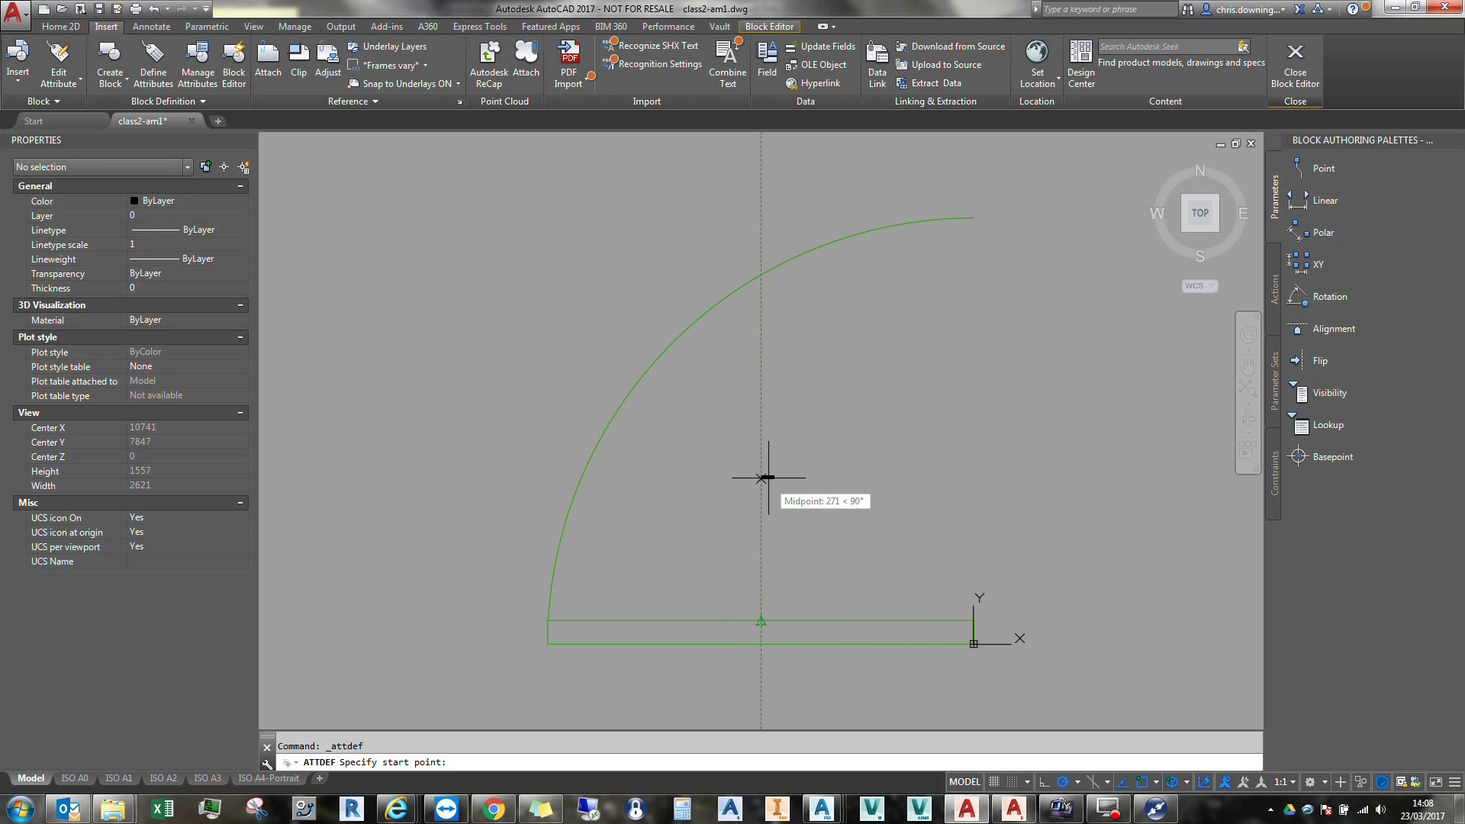
# Step: Place PART_NO at the door leaf's midpoint and change its text style to Hand
pyautogui.click(763, 467)
pyautogui.click(761, 466)
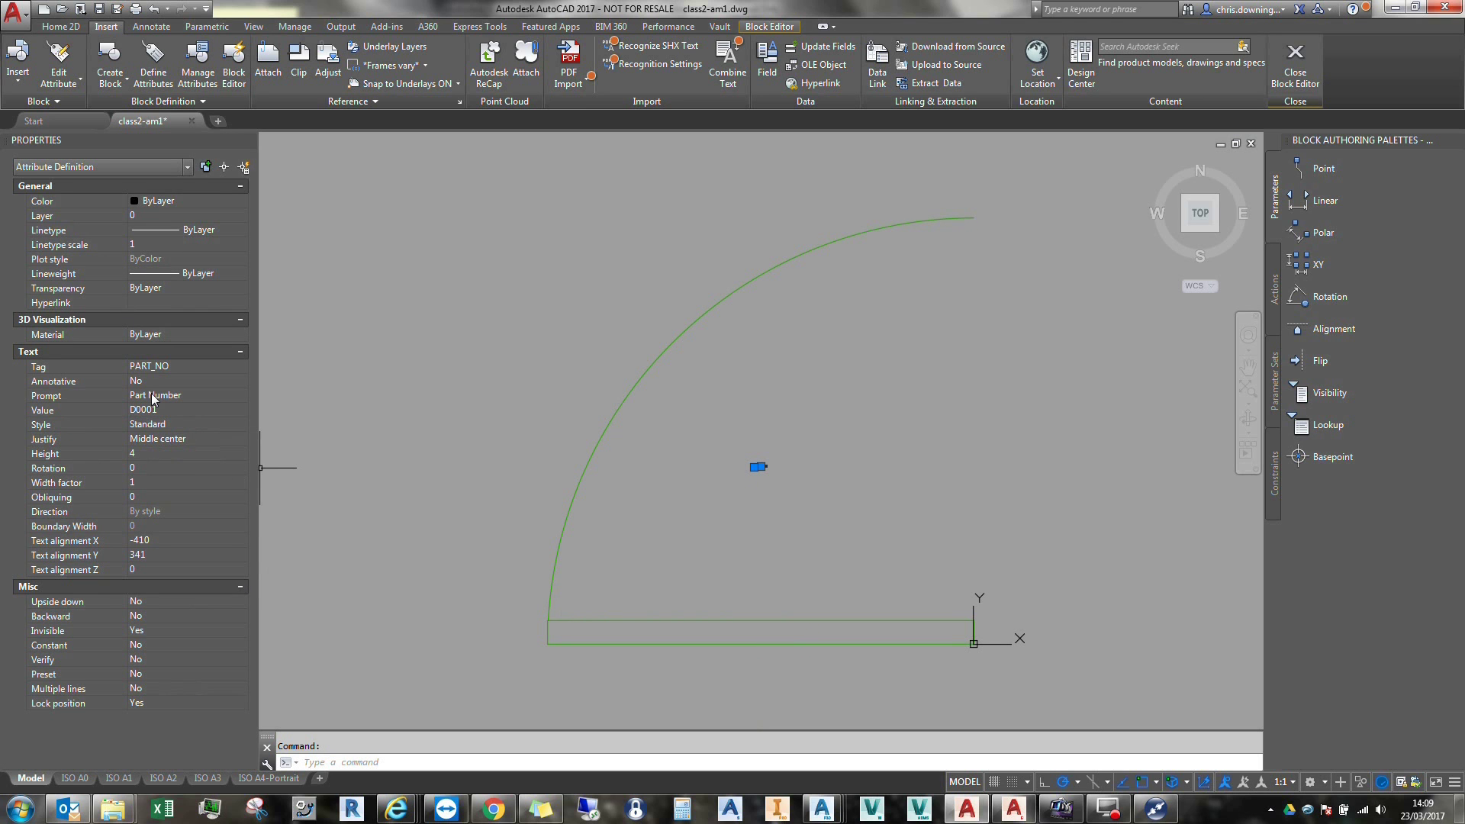
pyautogui.click(187, 424)
pyautogui.click(189, 425)
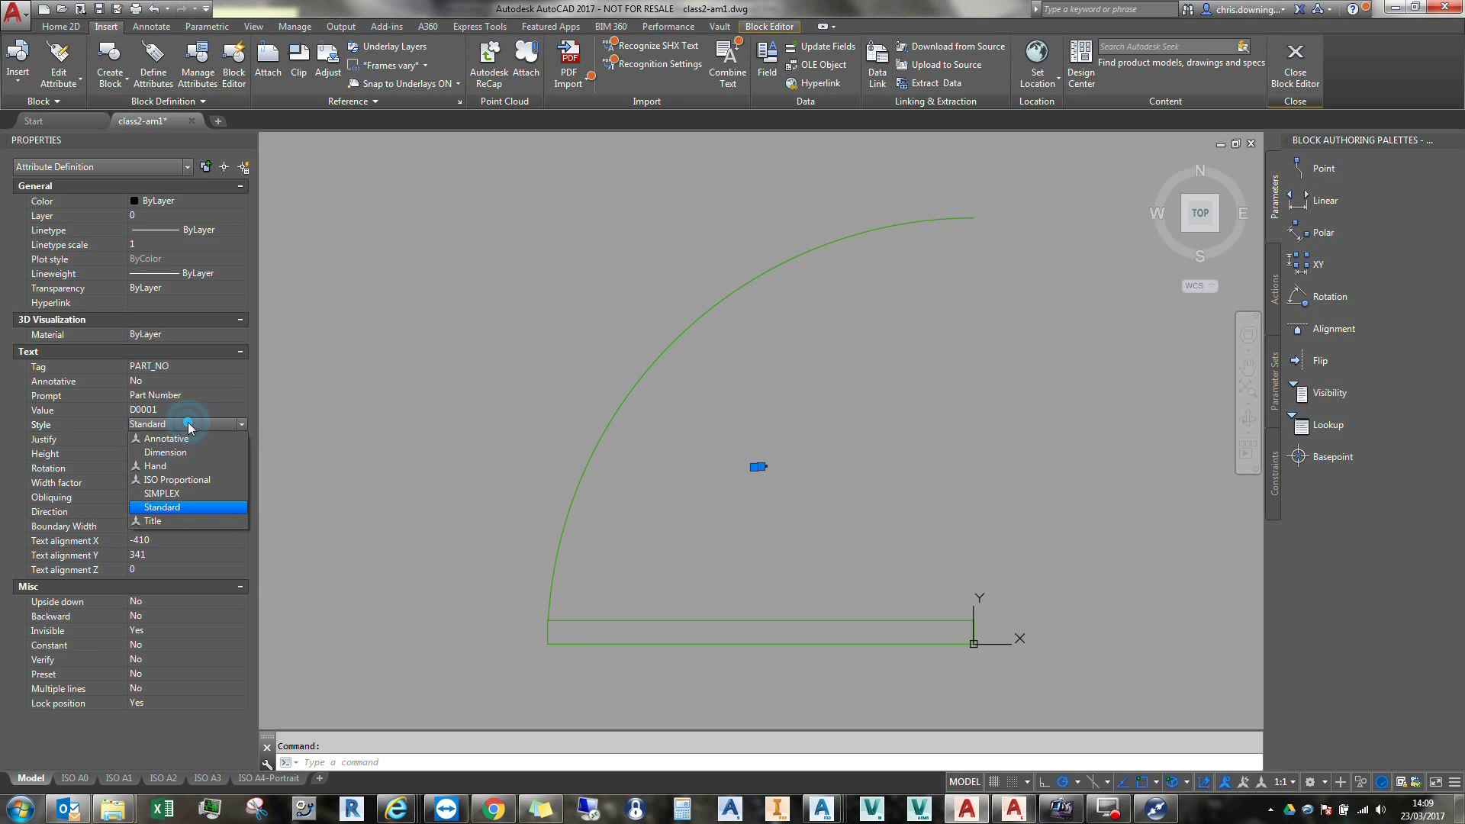
pyautogui.click(156, 466)
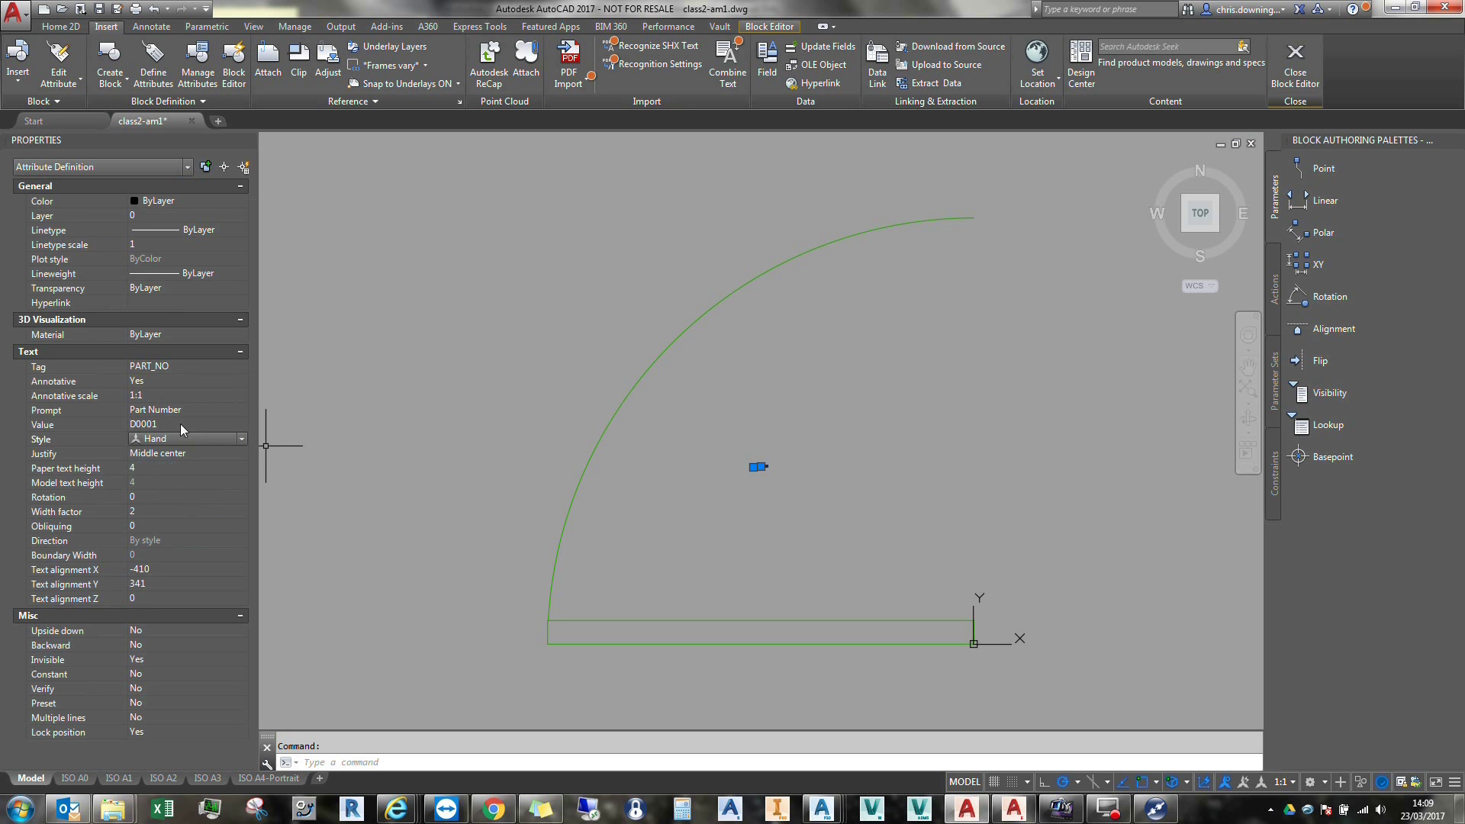
pyautogui.press('Escape')
pyautogui.scroll(6, 767, 469)
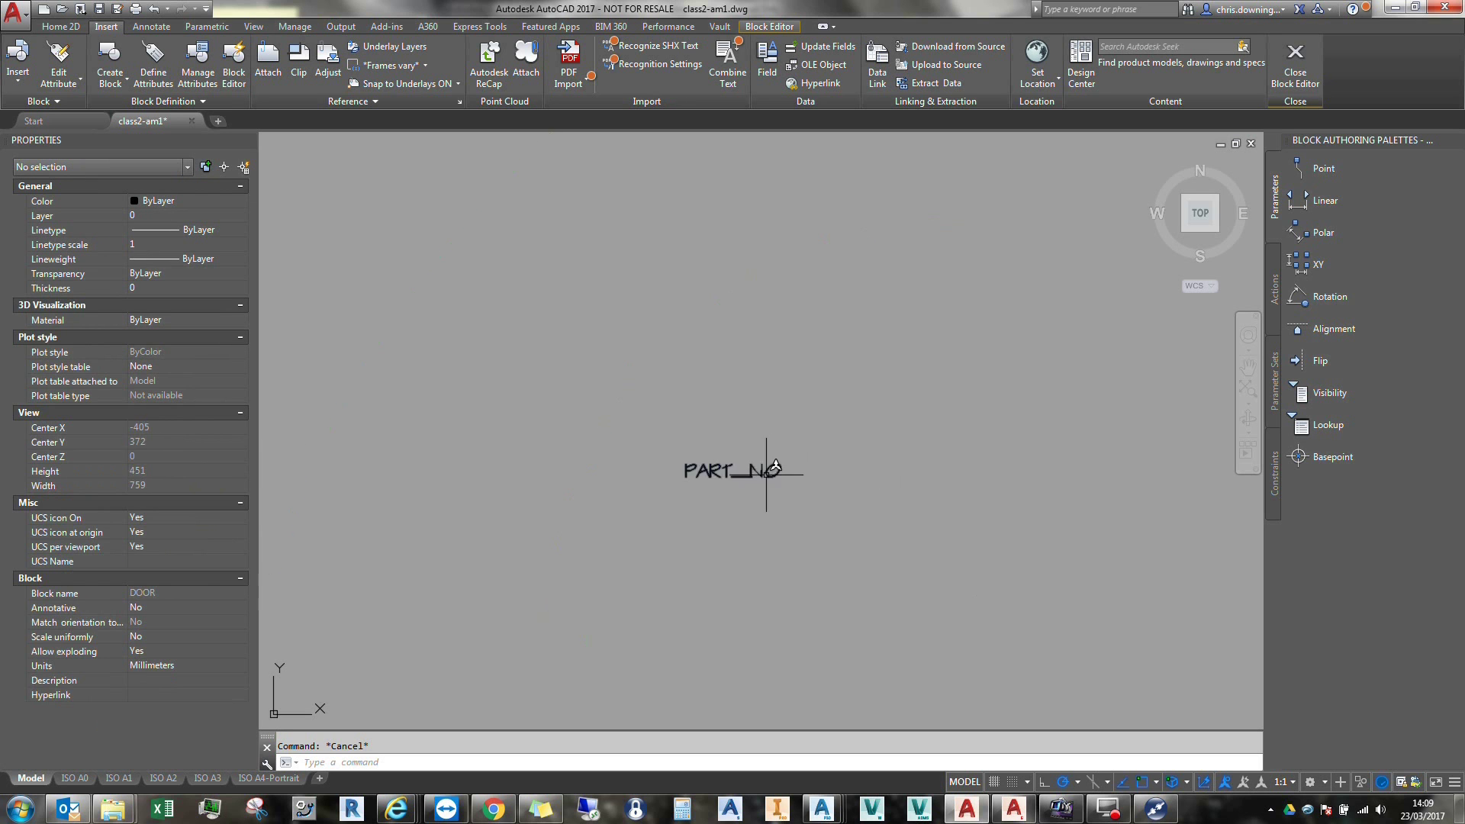
pyautogui.click(771, 473)
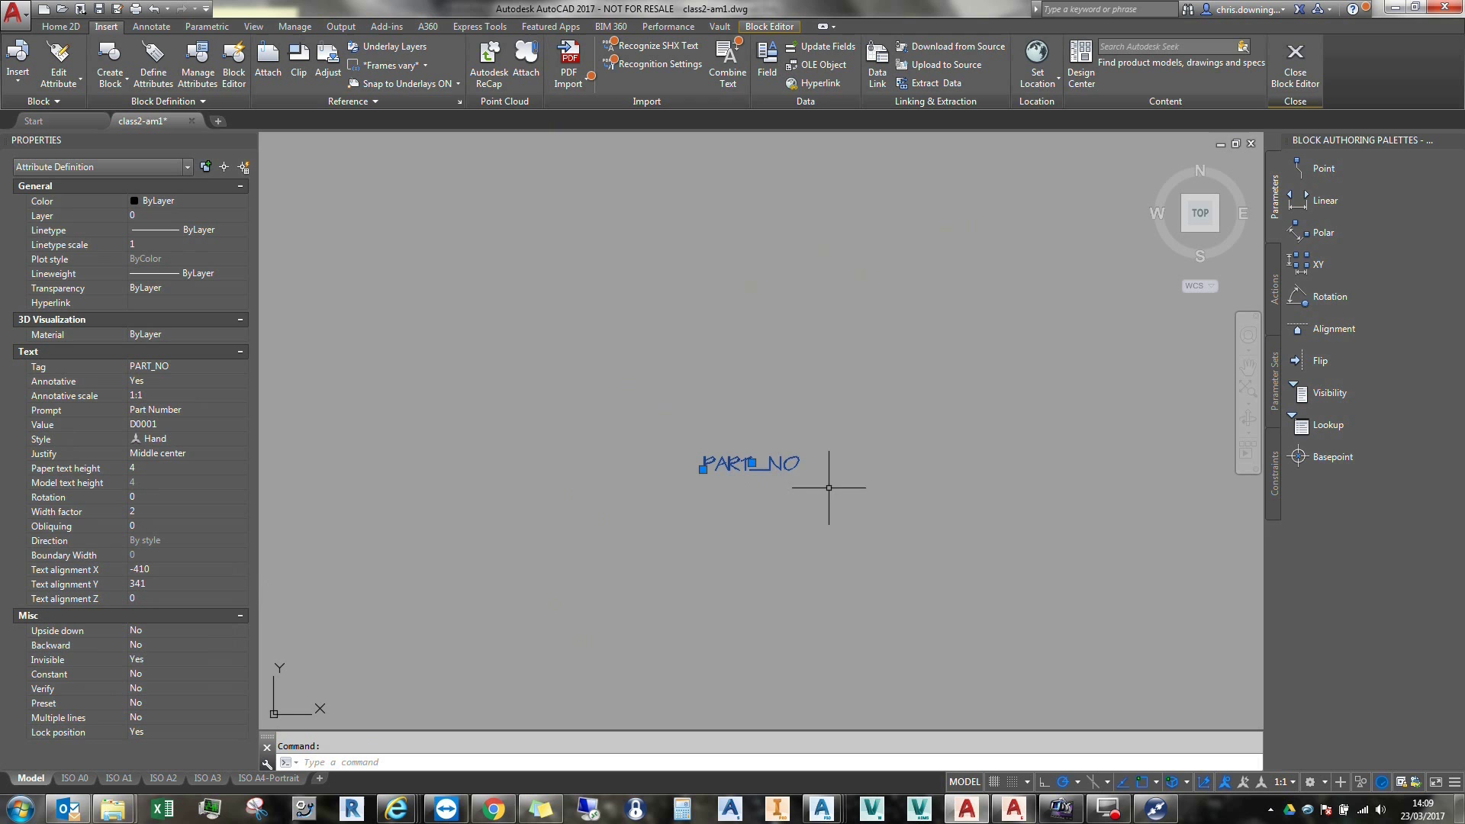
pyautogui.scroll(-5, 771, 416)
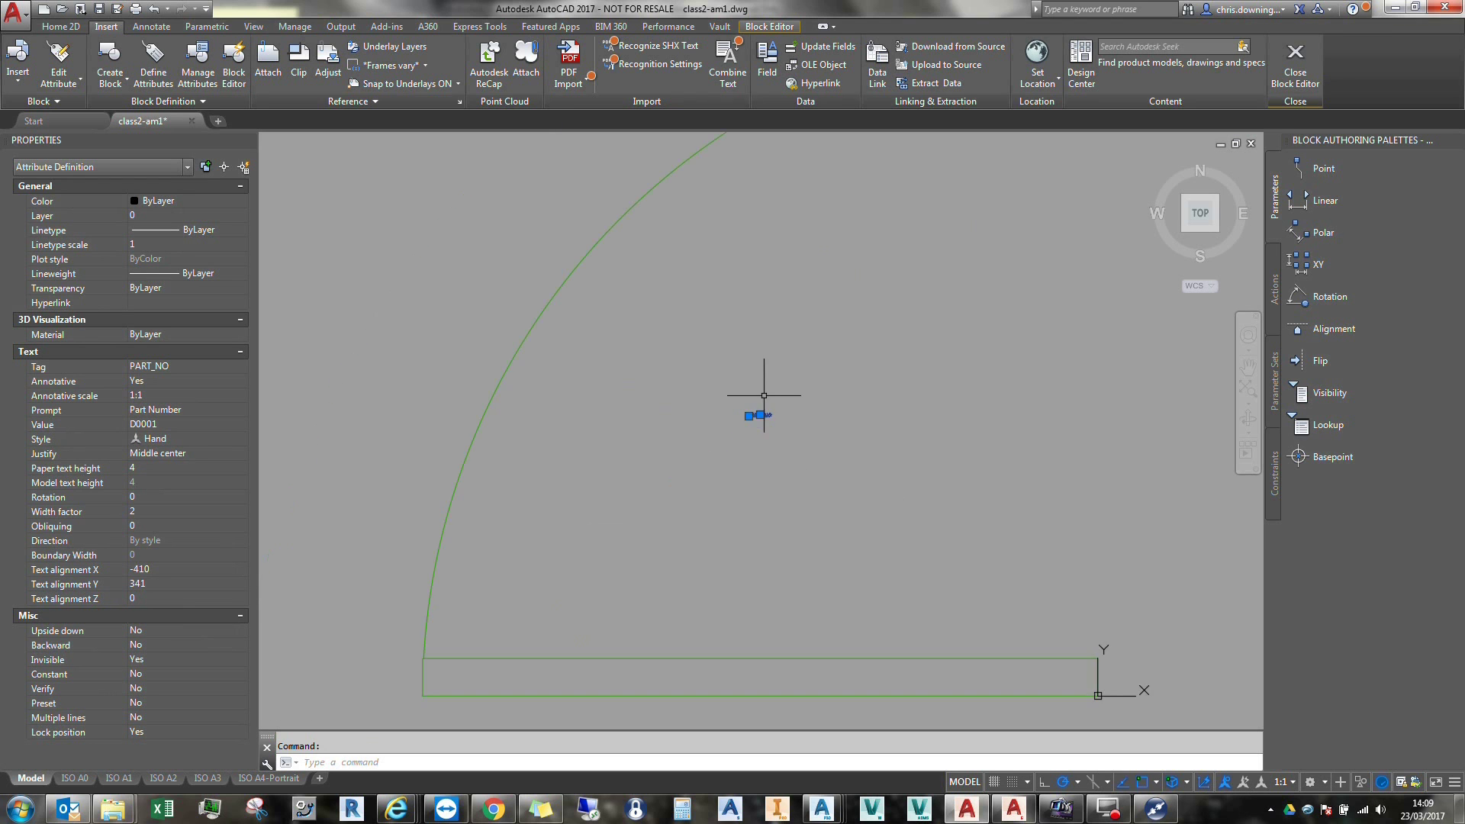
pyautogui.scroll(6, 746, 410)
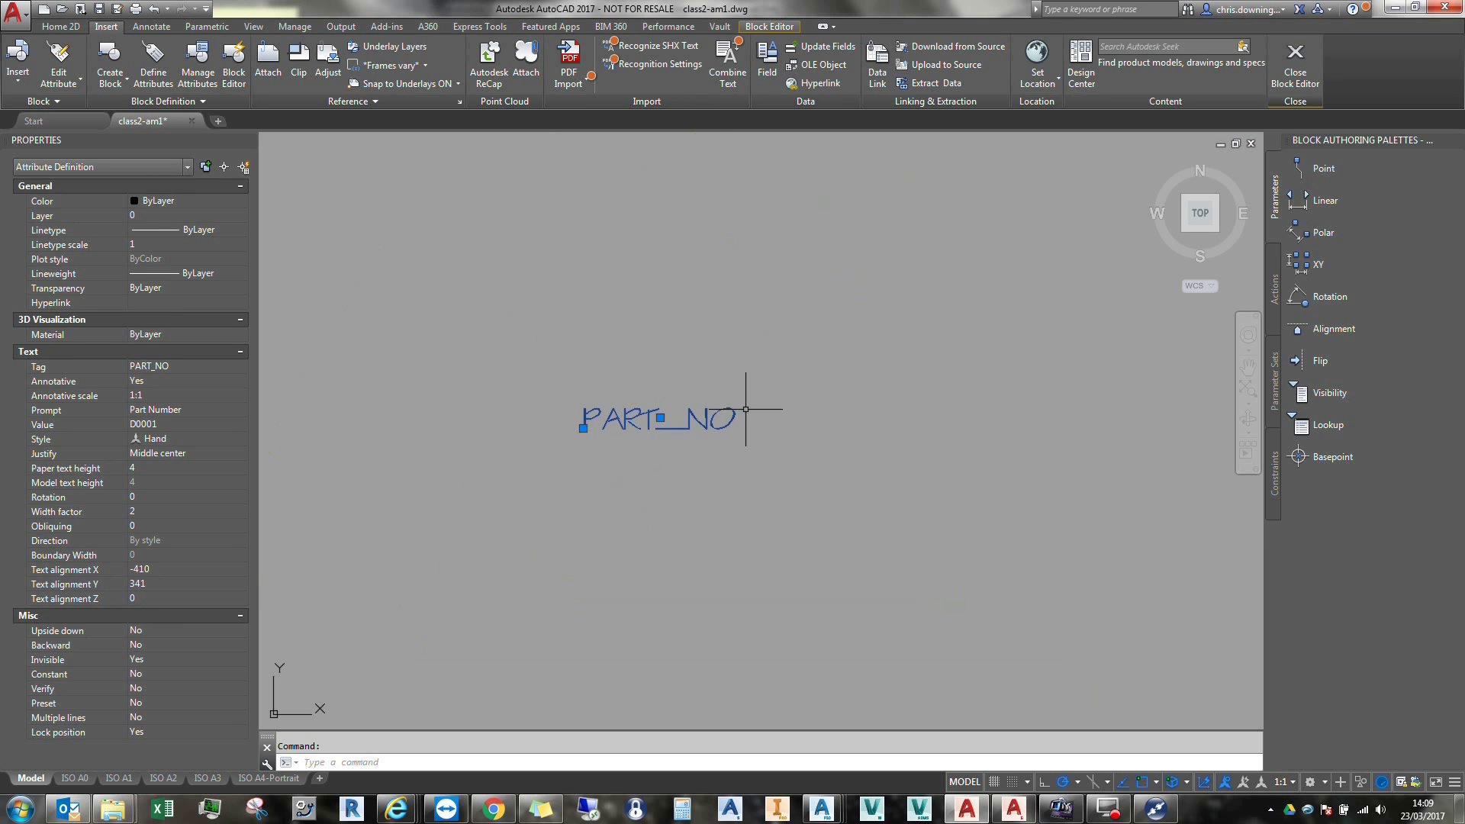
# Step: Close the Block Editor, saving the changes to DOOR
pyautogui.scroll(-4, 746, 410)
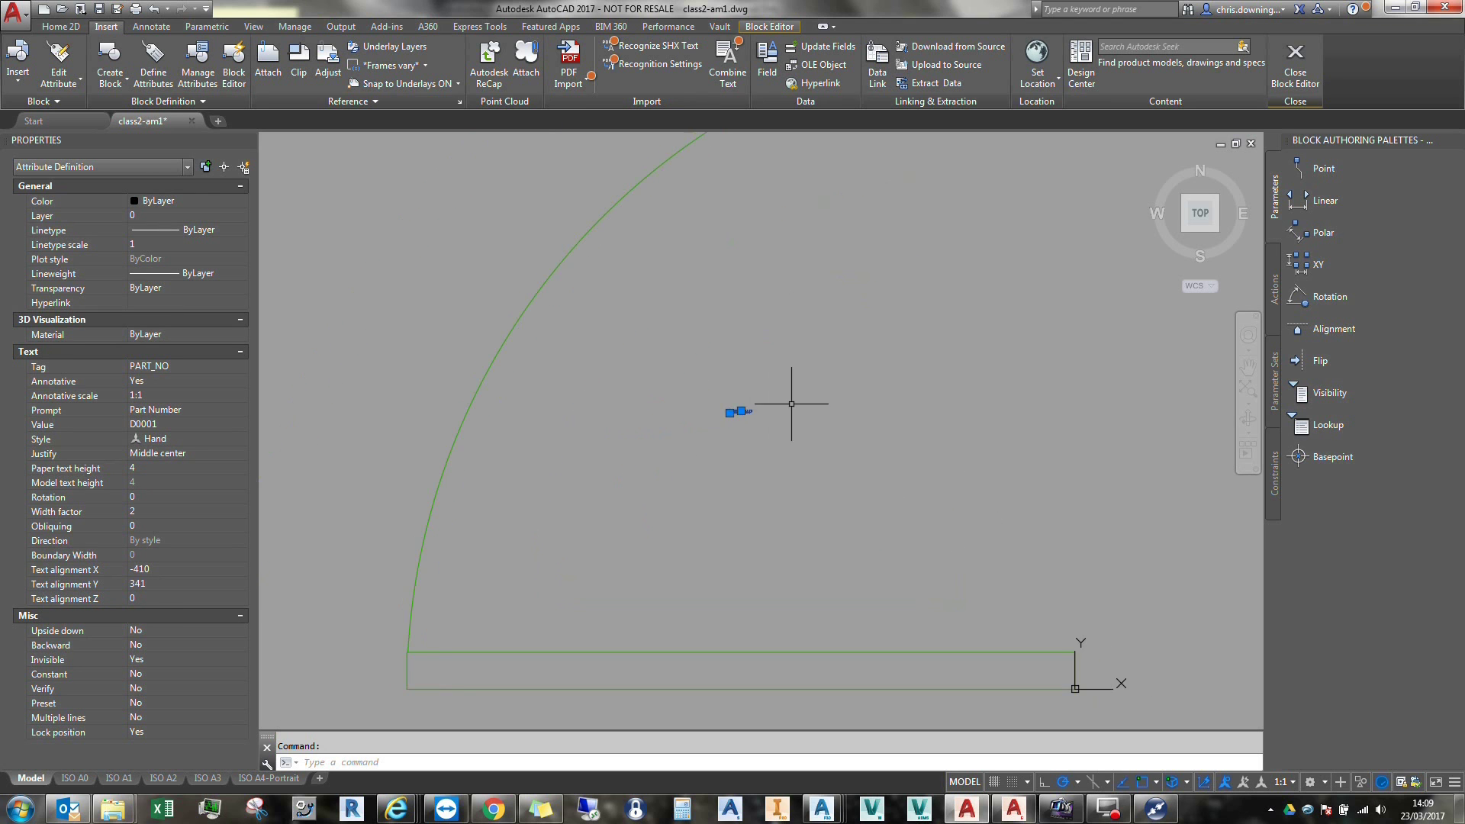
pyautogui.click(1296, 72)
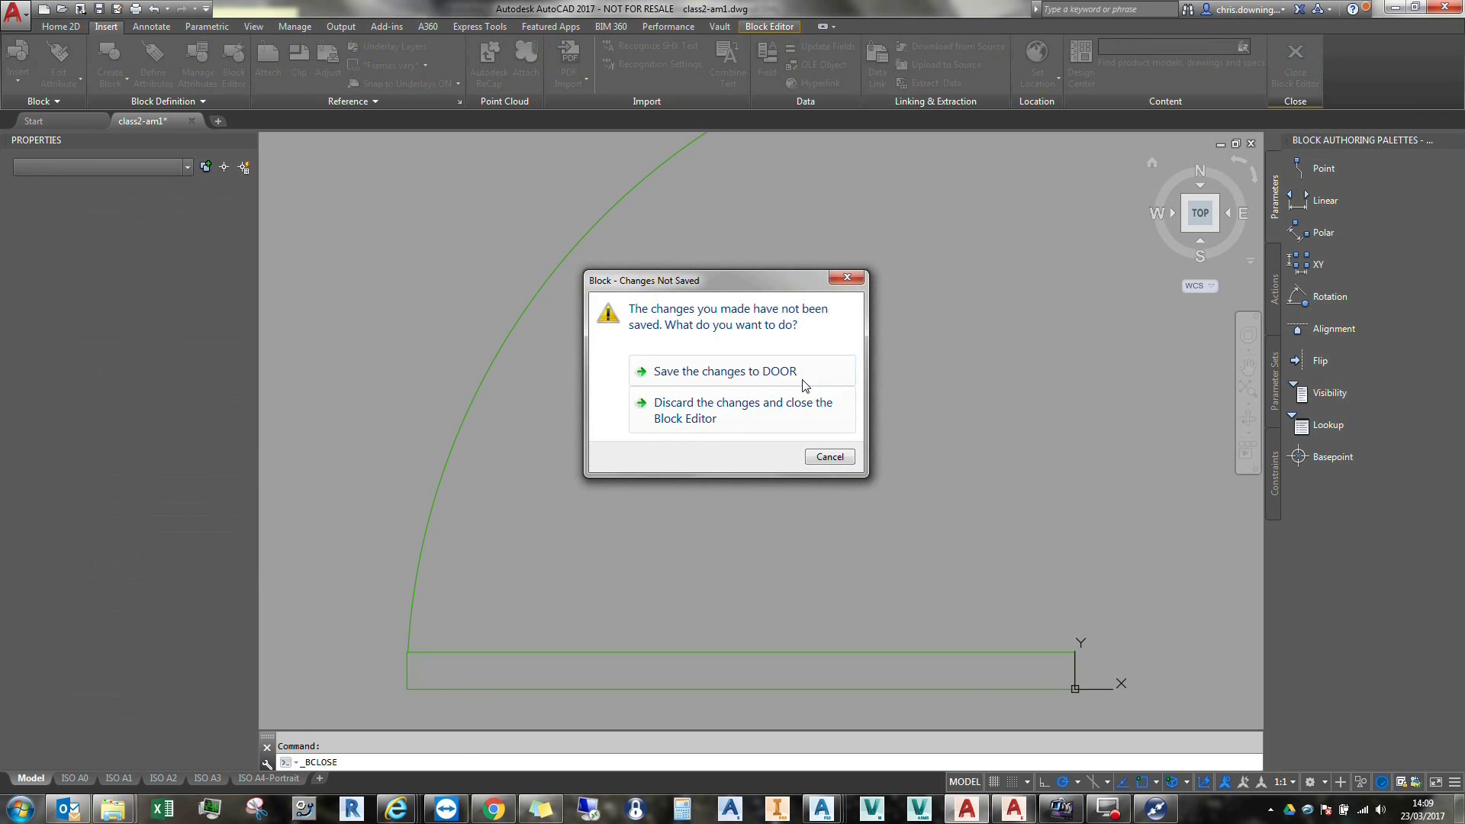
pyautogui.click(802, 380)
pyautogui.click(730, 432)
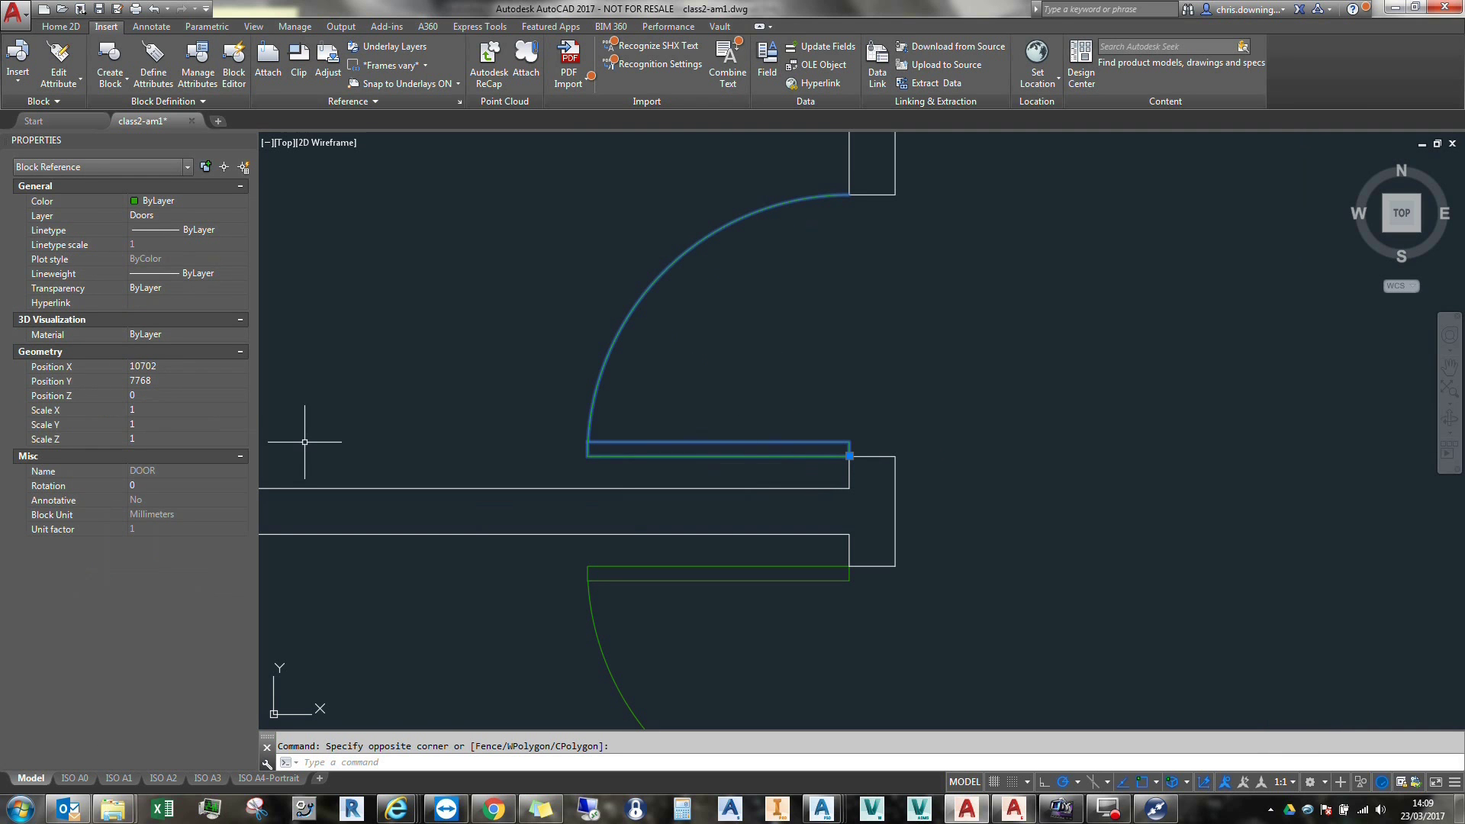
pyautogui.scroll(-4, 703, 308)
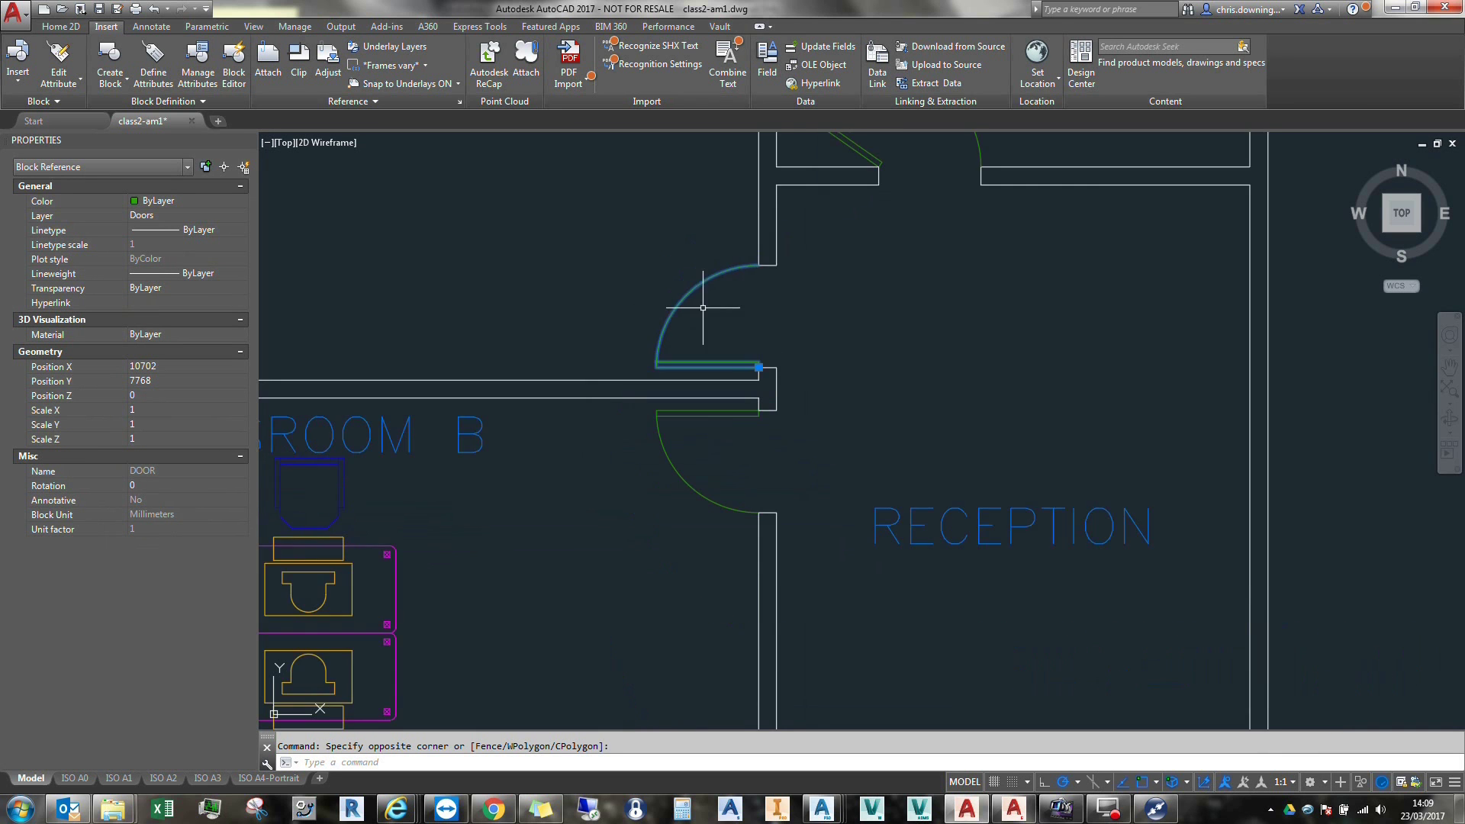
pyautogui.scroll(2, 723, 382)
pyautogui.press('Escape')
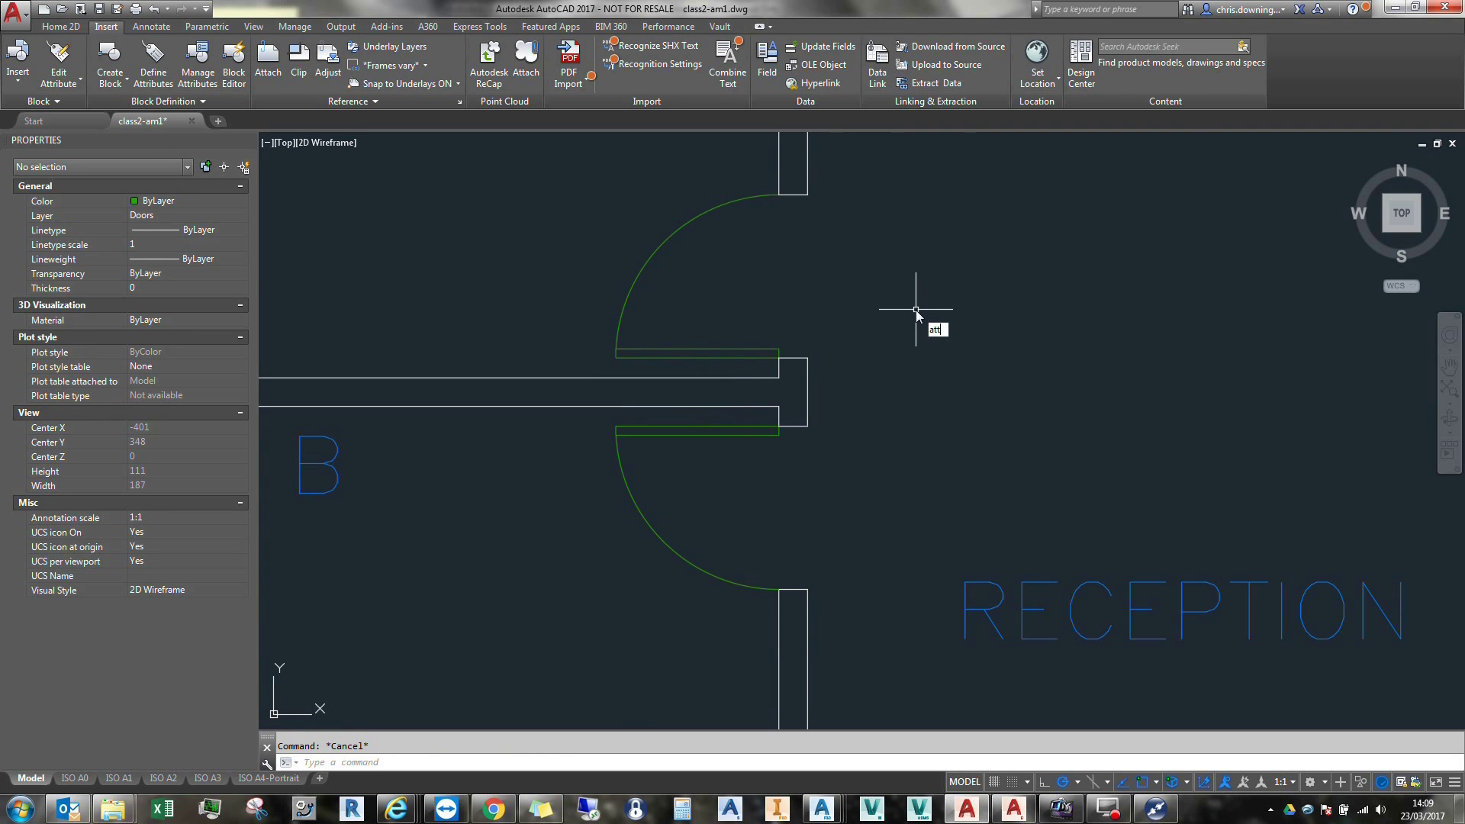
# Step: Run ATTSYNC on the DOOR block so the placed door shows PART_NO D0001
pyautogui.press('Down')
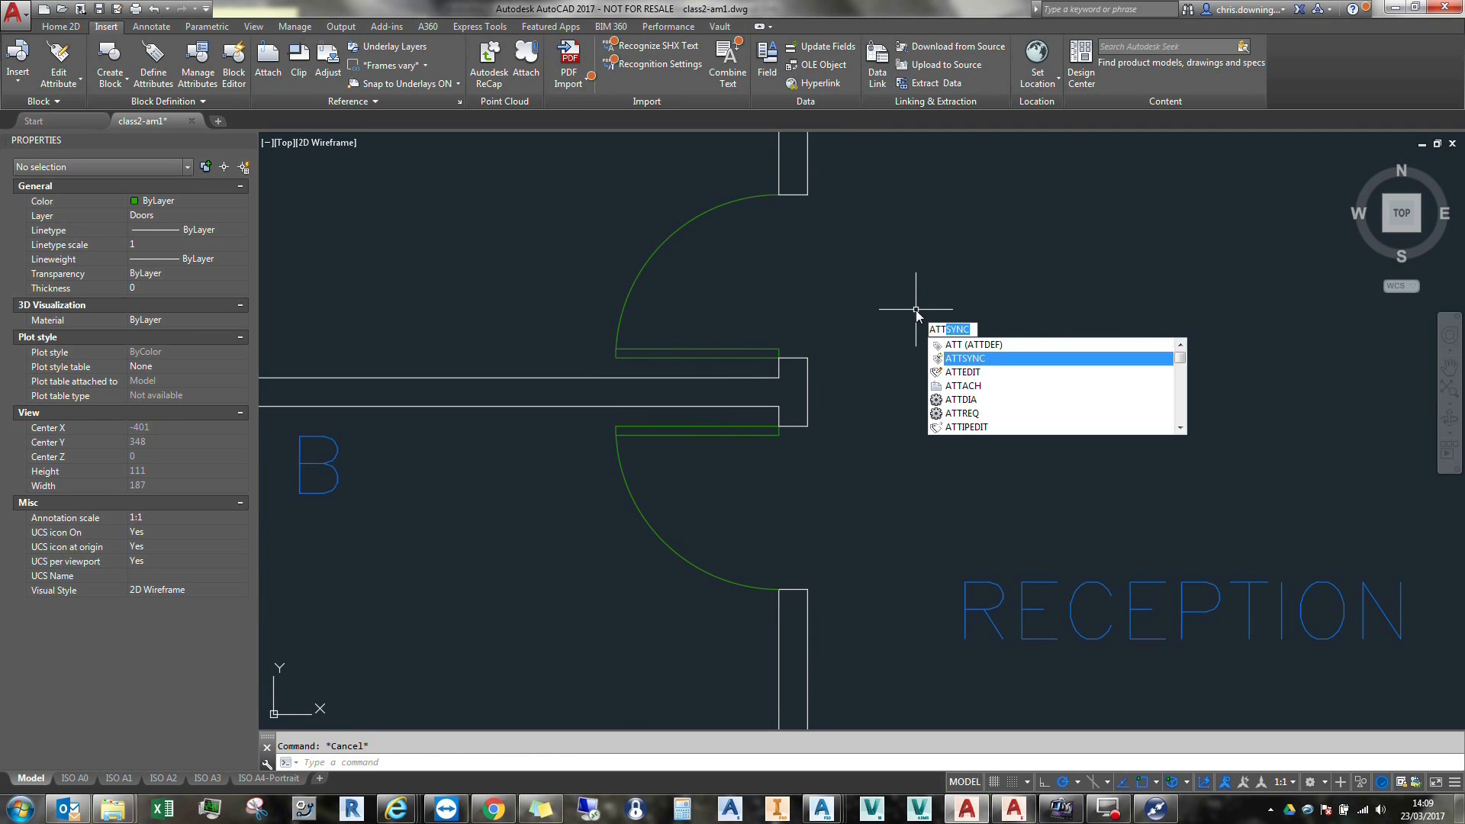
pyautogui.press('Return')
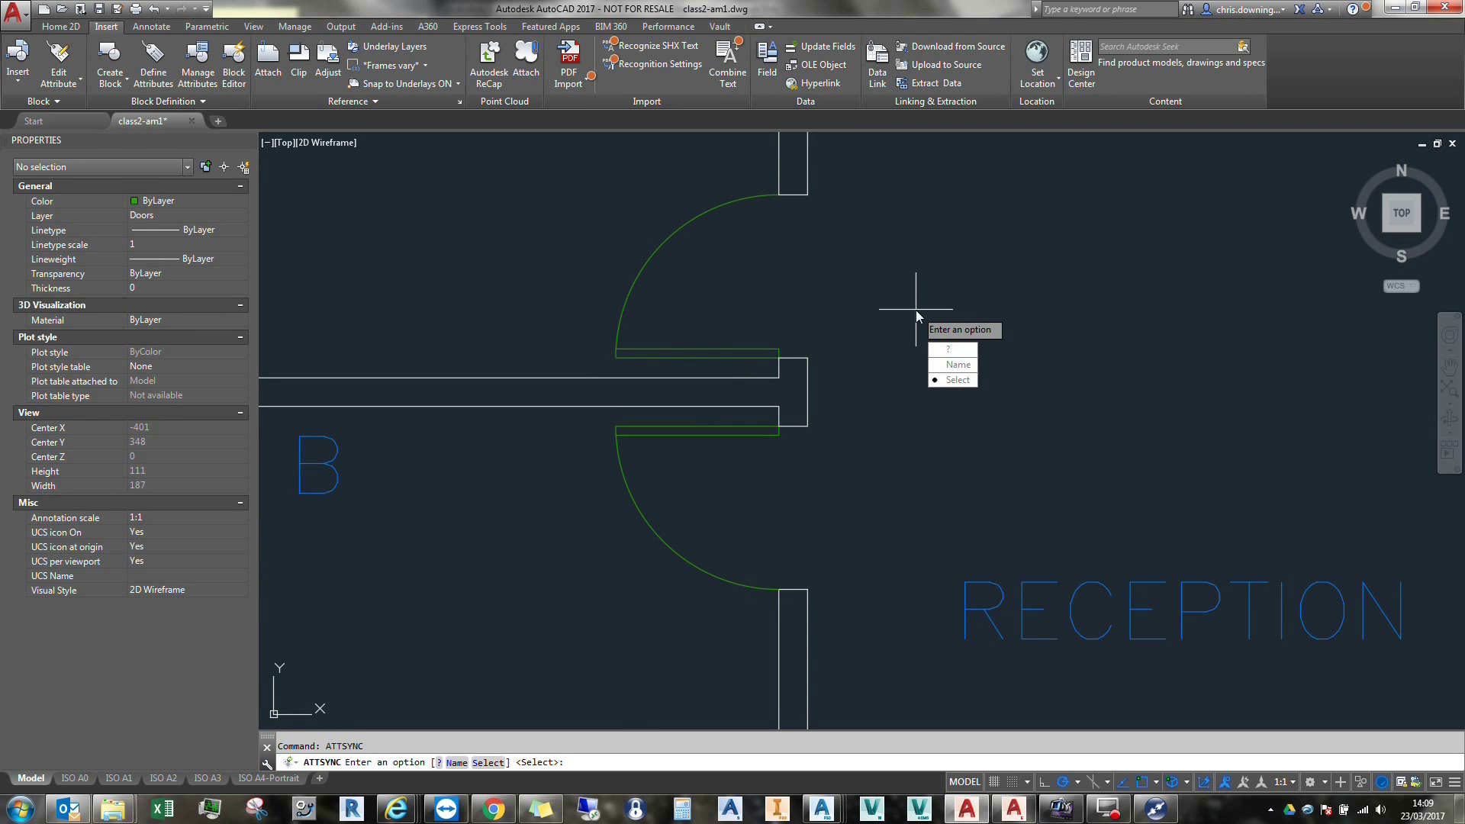
pyautogui.click(954, 380)
pyautogui.click(764, 196)
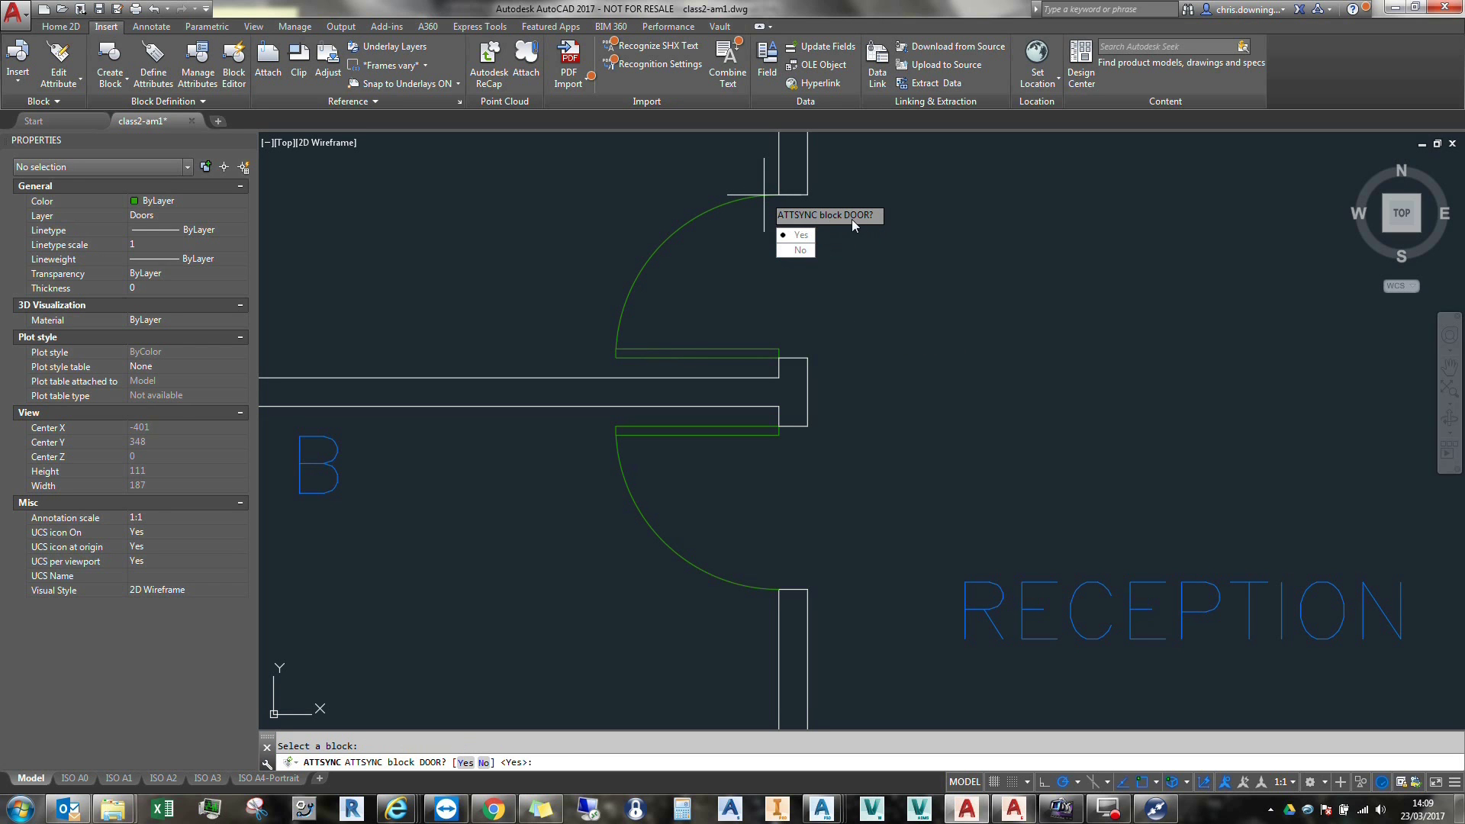
pyautogui.click(798, 235)
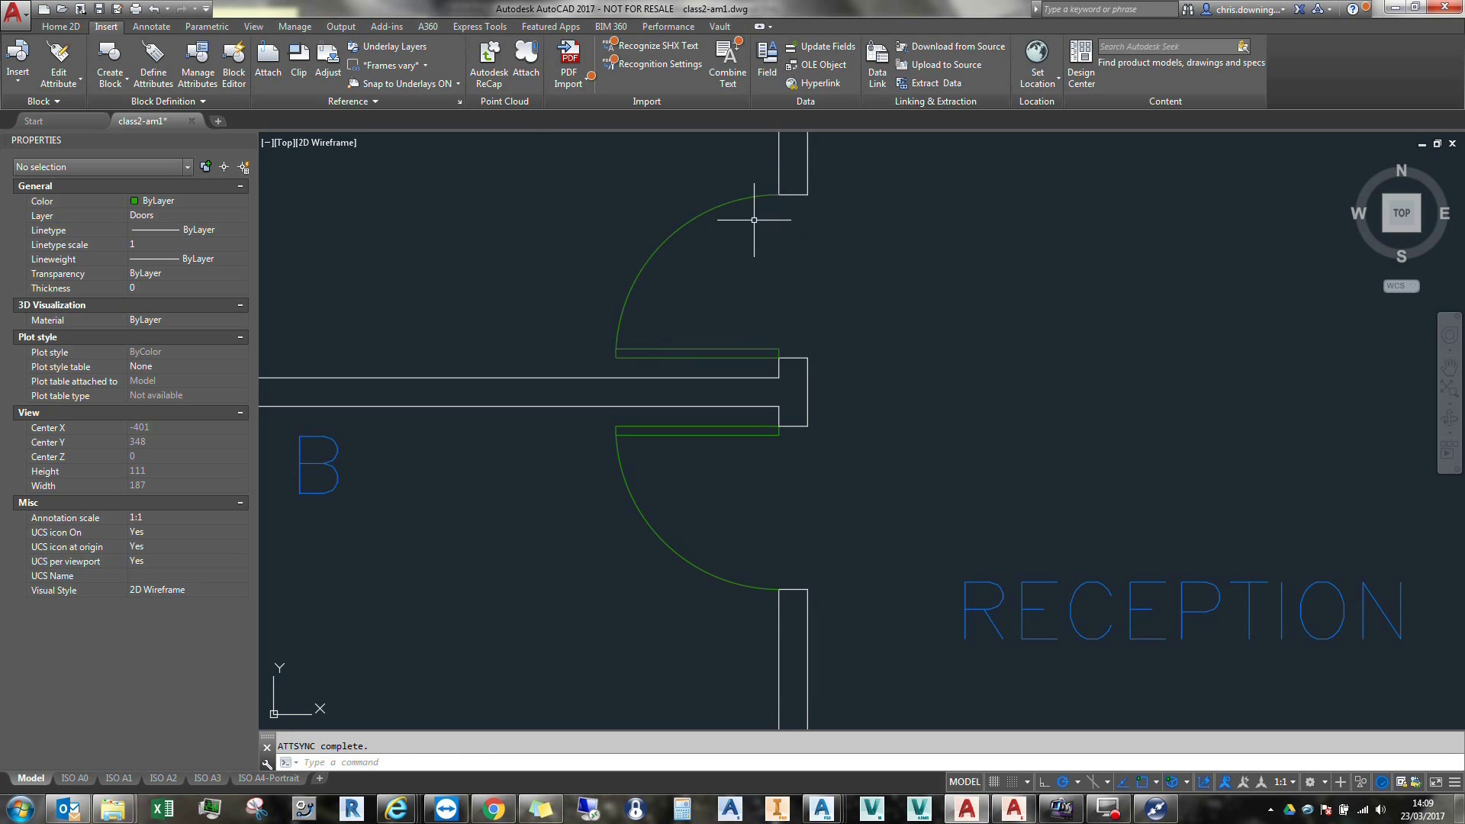
pyautogui.click(754, 200)
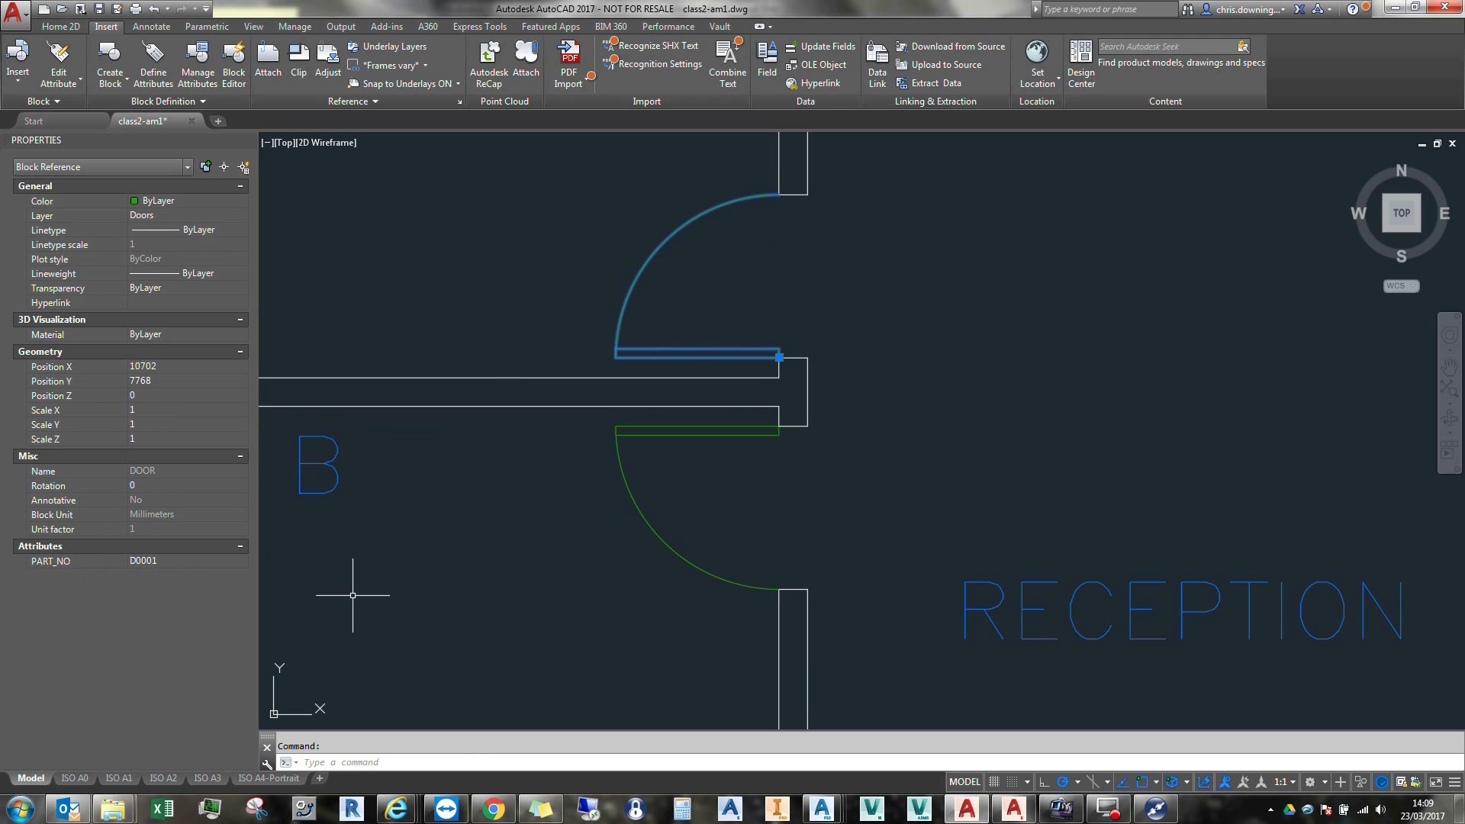
# Step: Erase the old lower door leaf
pyautogui.press('Escape')
pyautogui.scroll(-2, 722, 381)
pyautogui.scroll(-2, 939, 346)
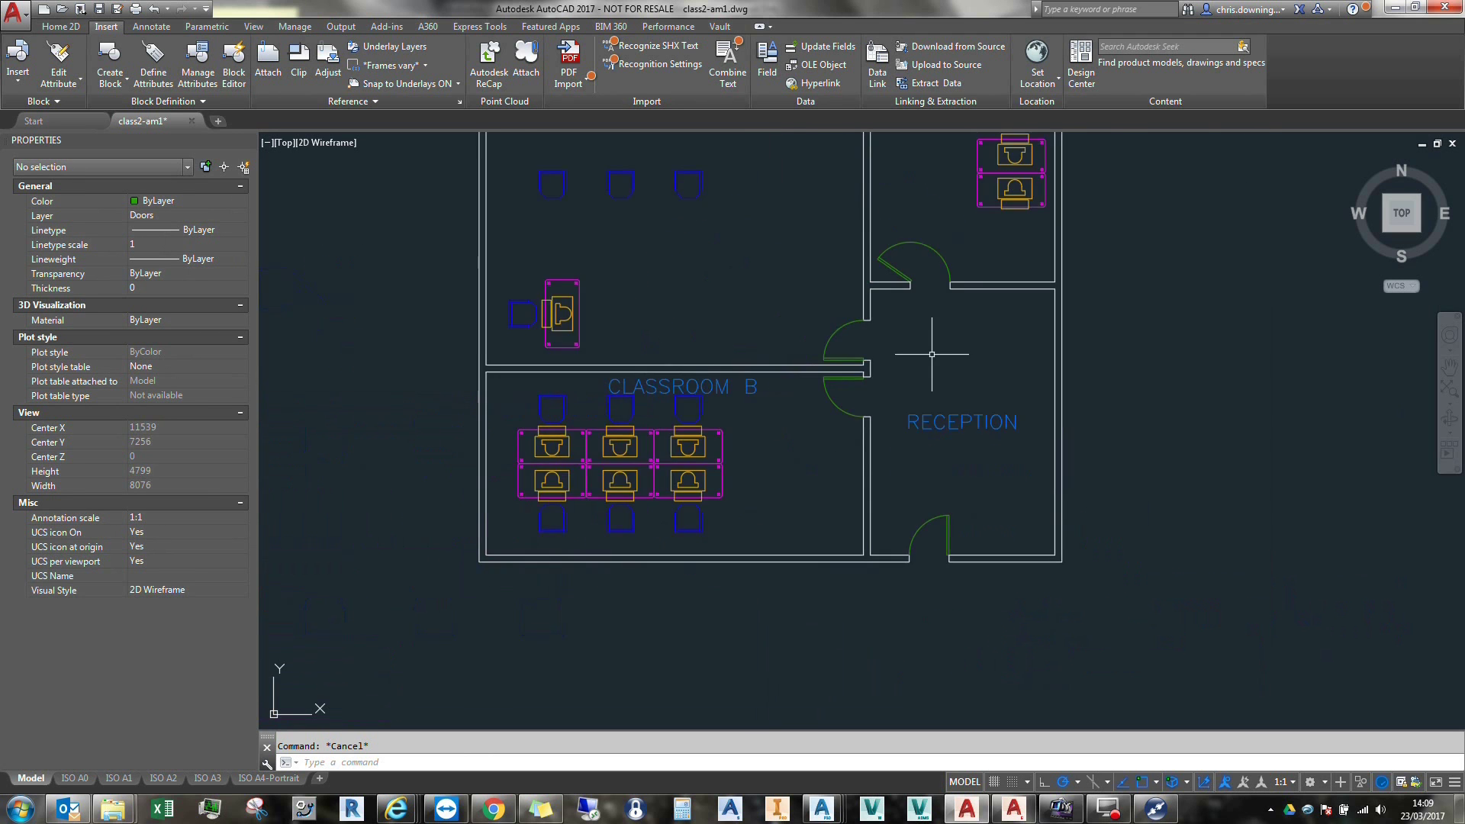
pyautogui.scroll(1, 955, 347)
pyautogui.scroll(2, 857, 438)
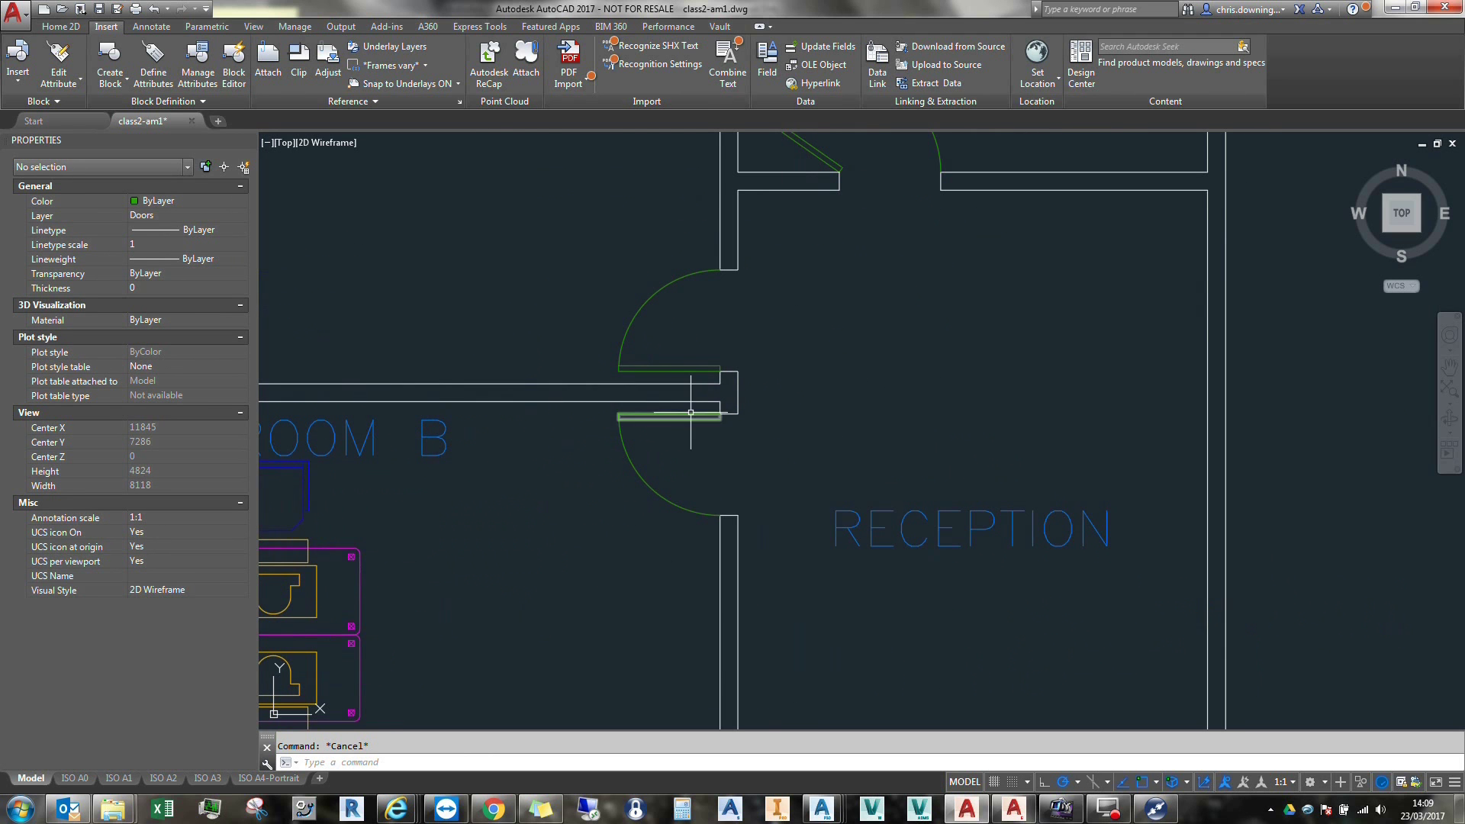
pyautogui.click(609, 412)
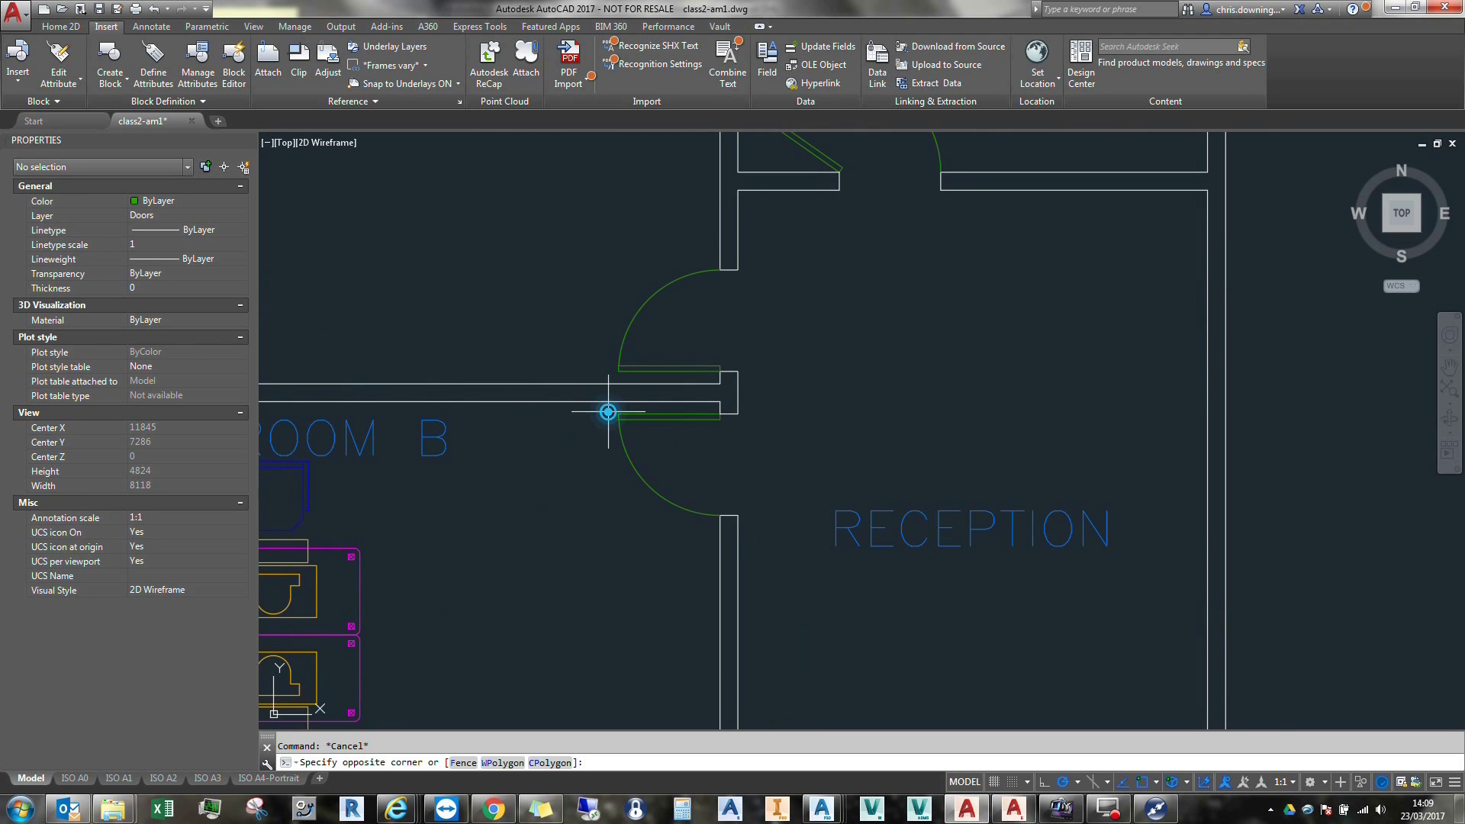
pyautogui.click(731, 546)
pyautogui.press('Delete')
# Step: Erase Reception's bottom door
pyautogui.scroll(-2, 778, 420)
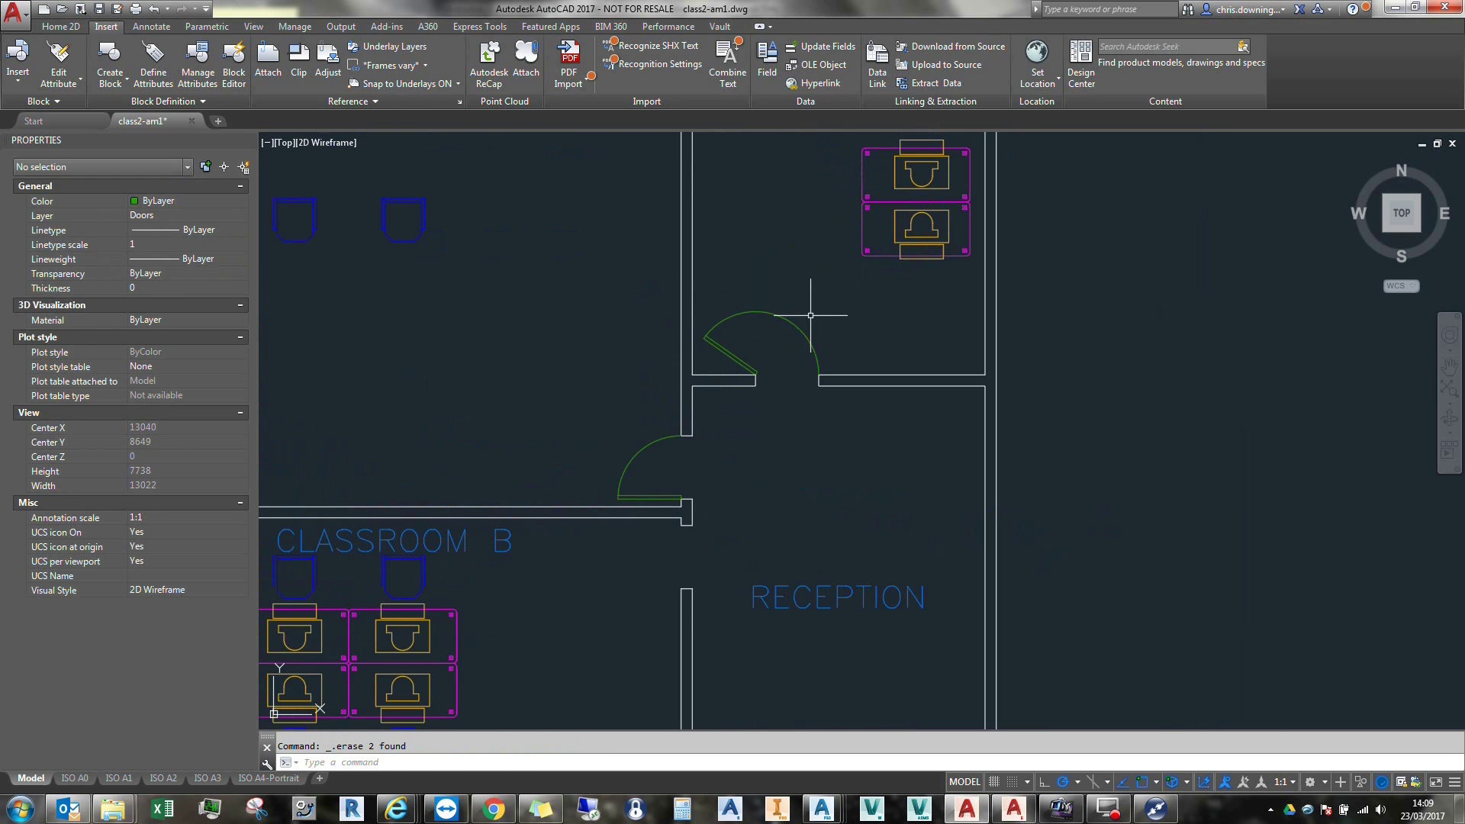
pyautogui.click(810, 293)
pyautogui.click(747, 355)
pyautogui.scroll(-3, 750, 299)
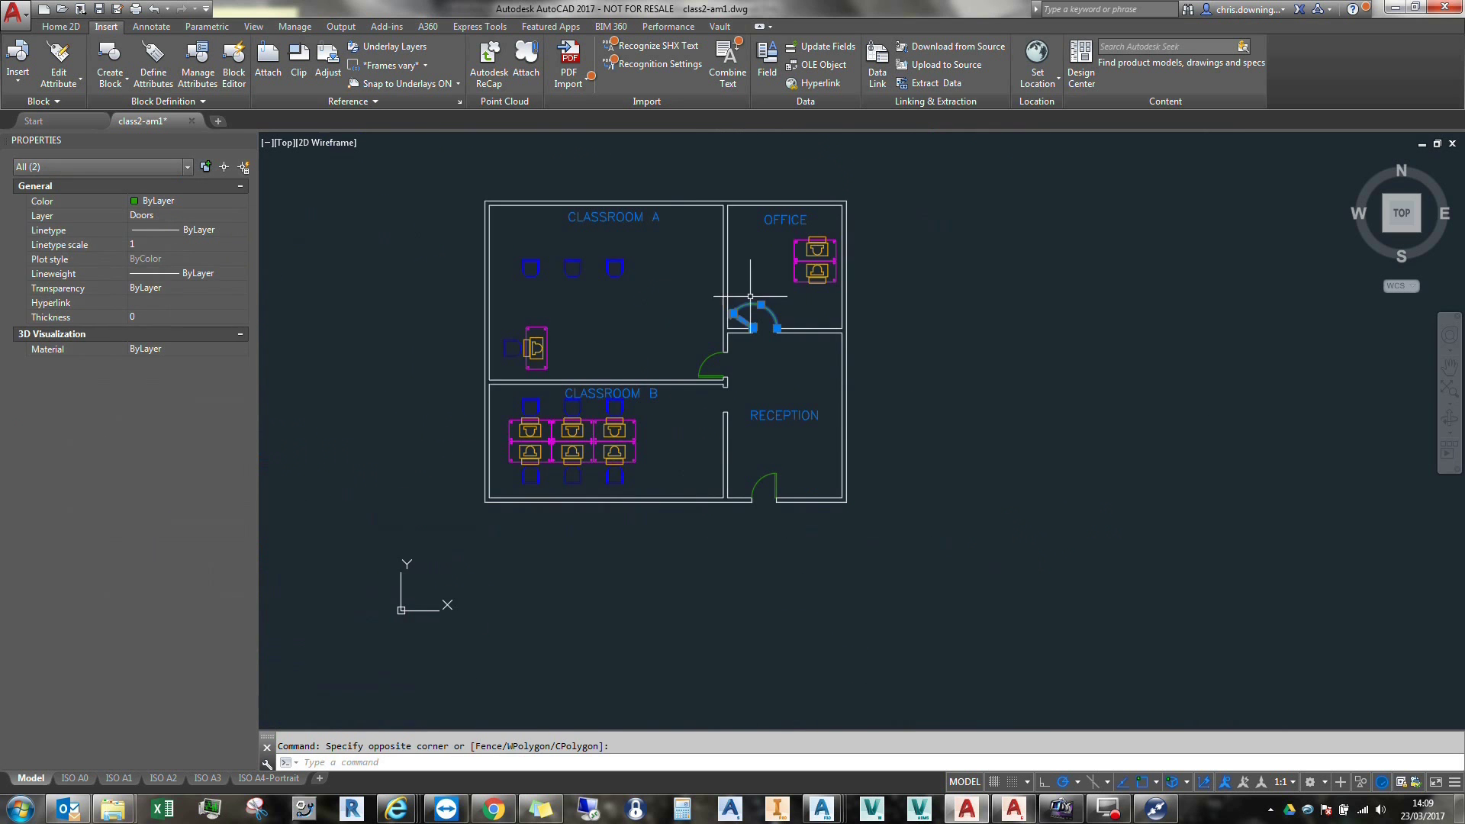
pyautogui.press('Delete')
pyautogui.scroll(4, 802, 399)
pyautogui.click(785, 410)
pyautogui.click(713, 448)
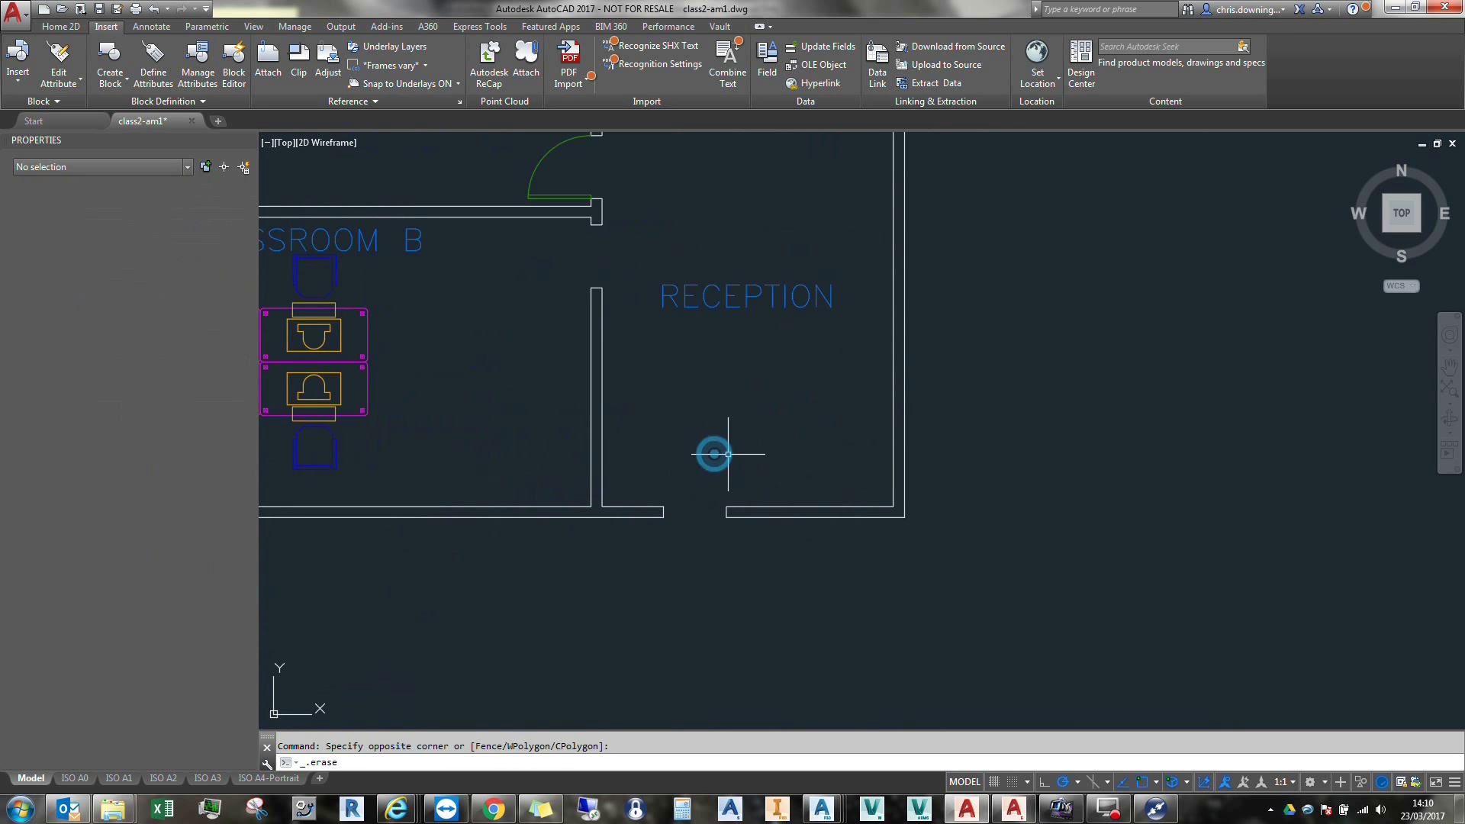
pyautogui.press('Delete')
# Step: Mirror the Classroom B DOOR block about the wall line, keeping the original
pyautogui.moveTo(716, 339); pyautogui.dragTo(746, 412, button='middle')
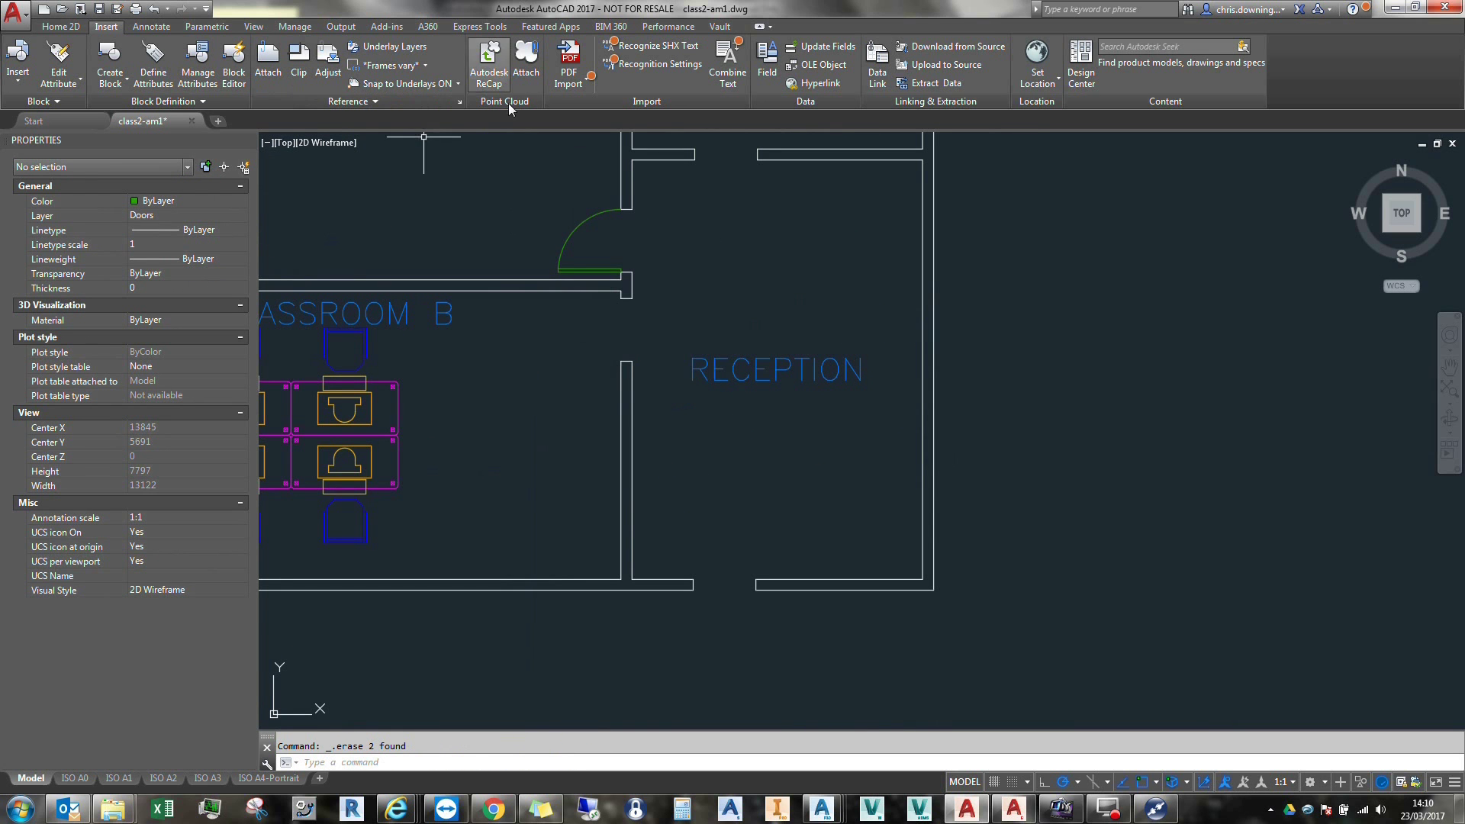
pyautogui.click(568, 235)
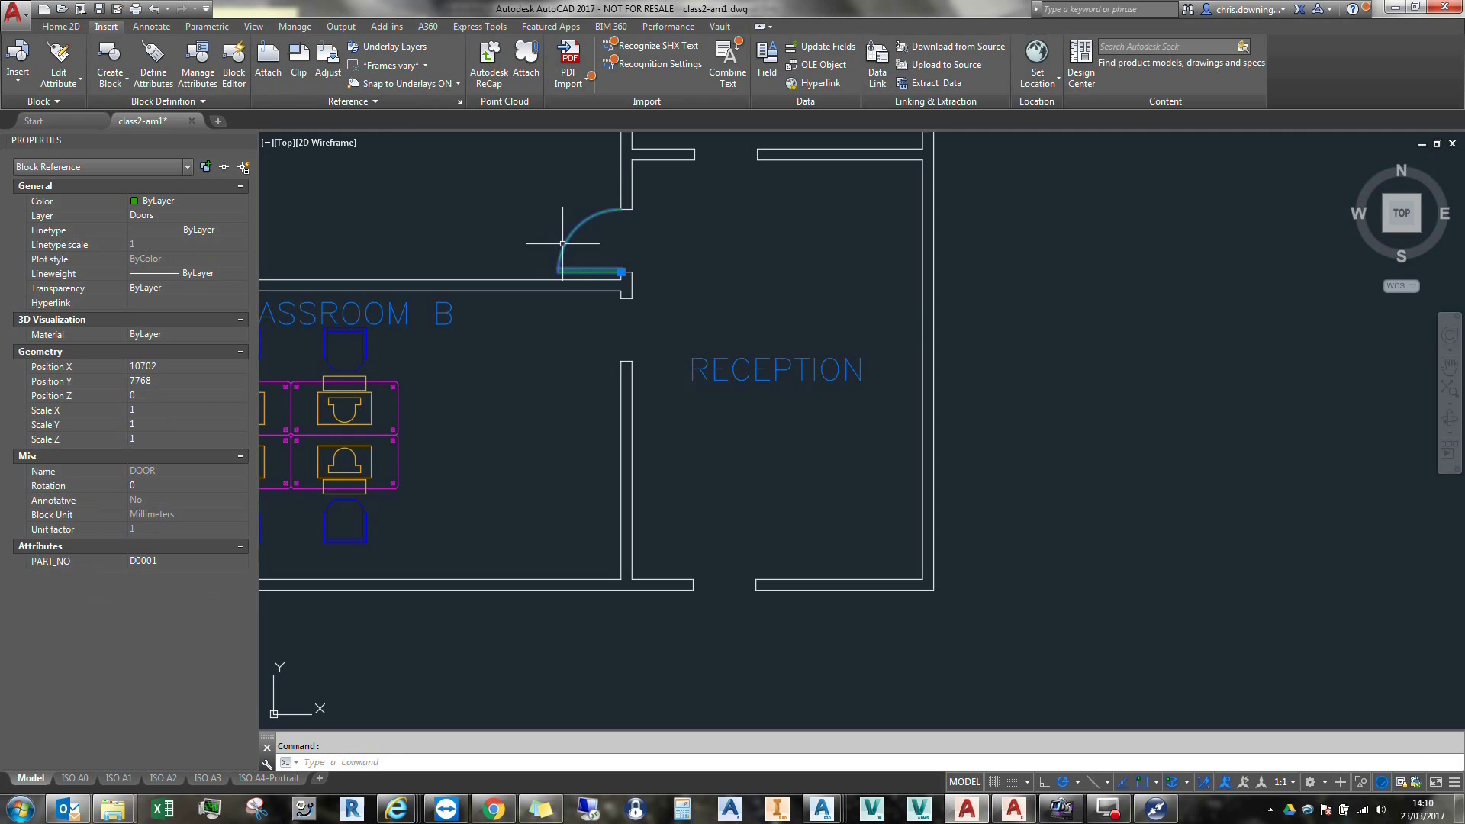
pyautogui.press('BackSpace')
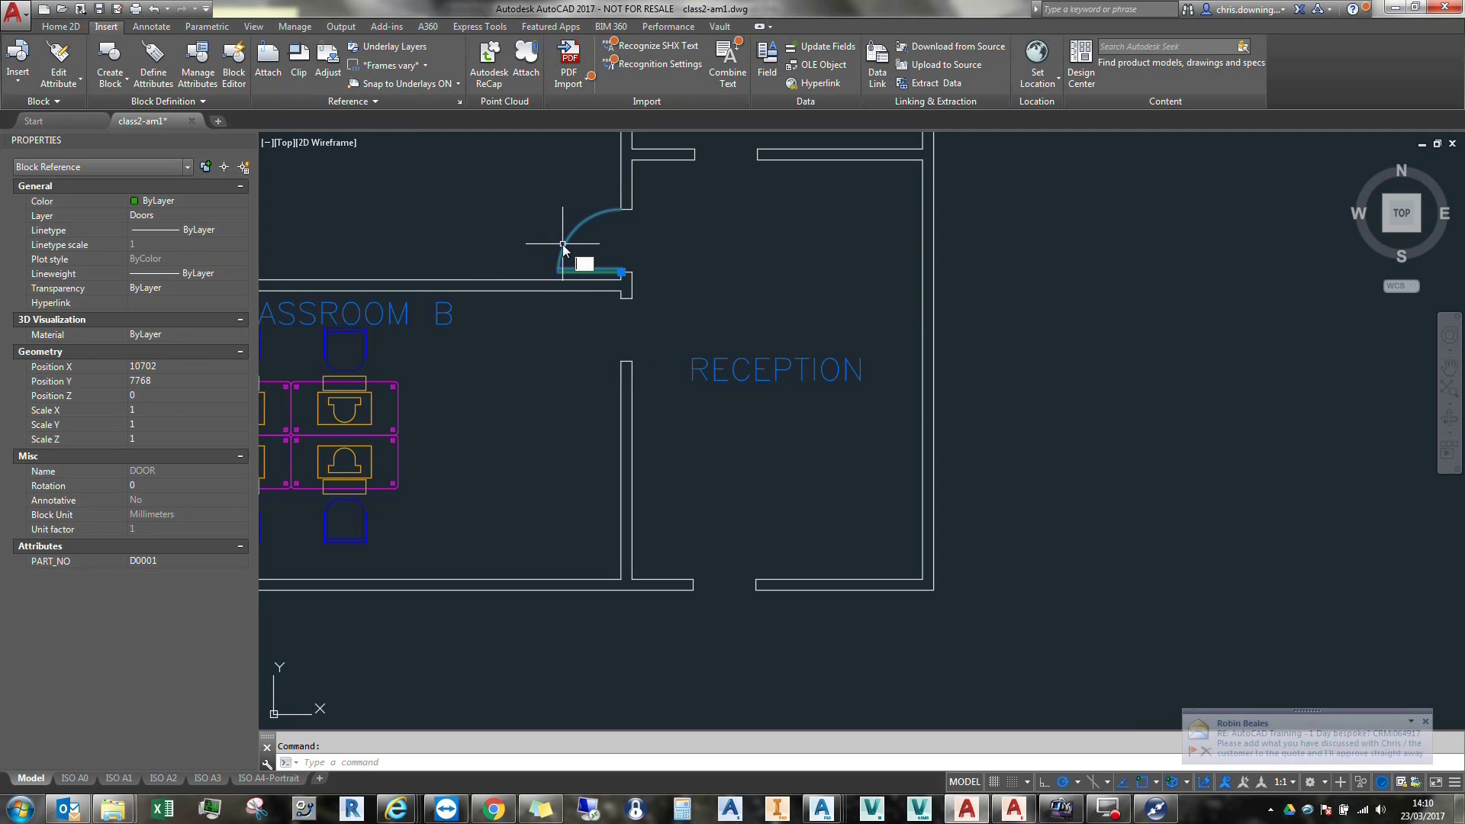
pyautogui.write('mi')
pyautogui.press('Return')
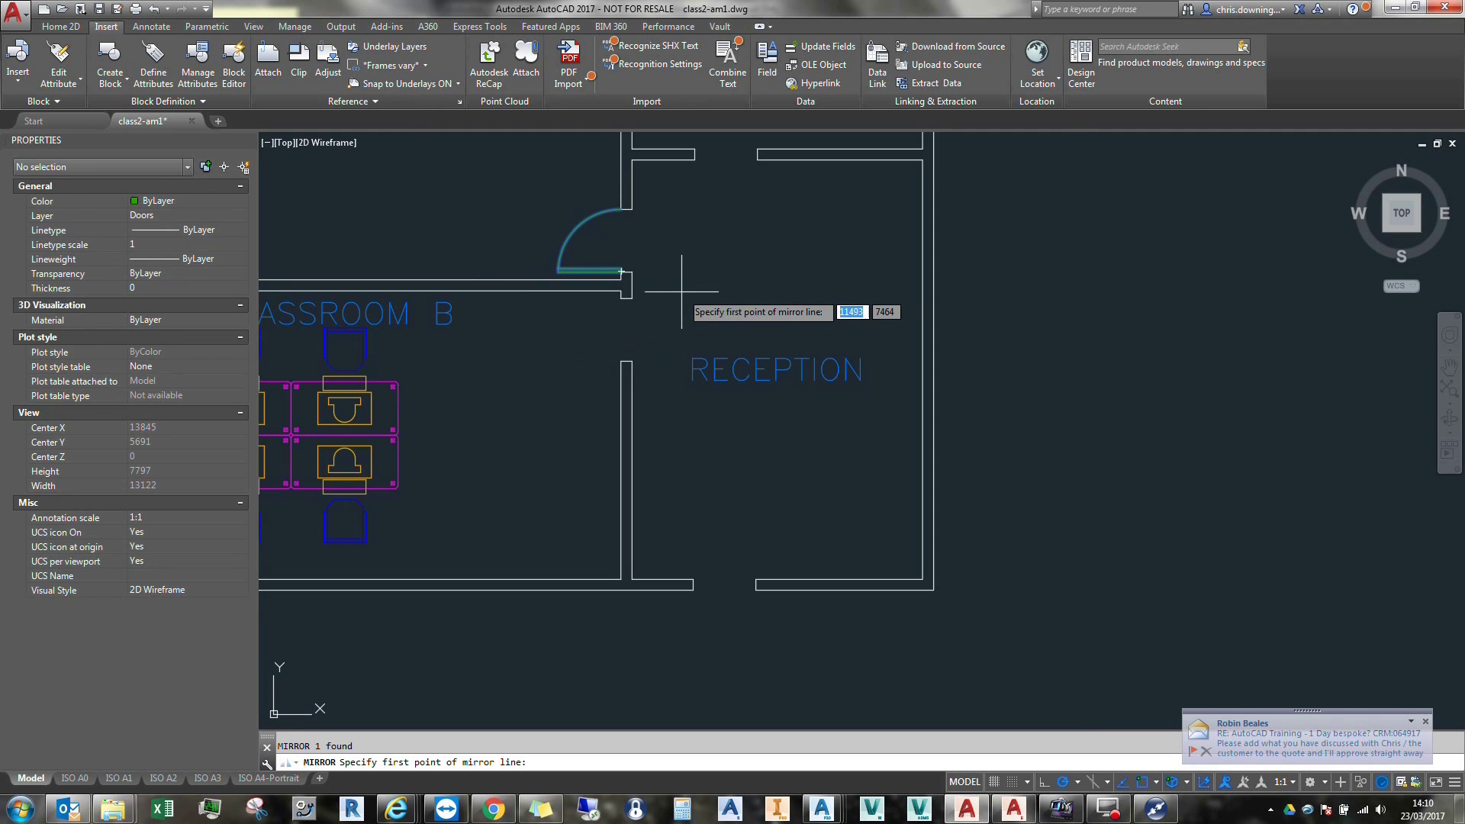
pyautogui.scroll(2, 644, 289)
pyautogui.click(605, 284)
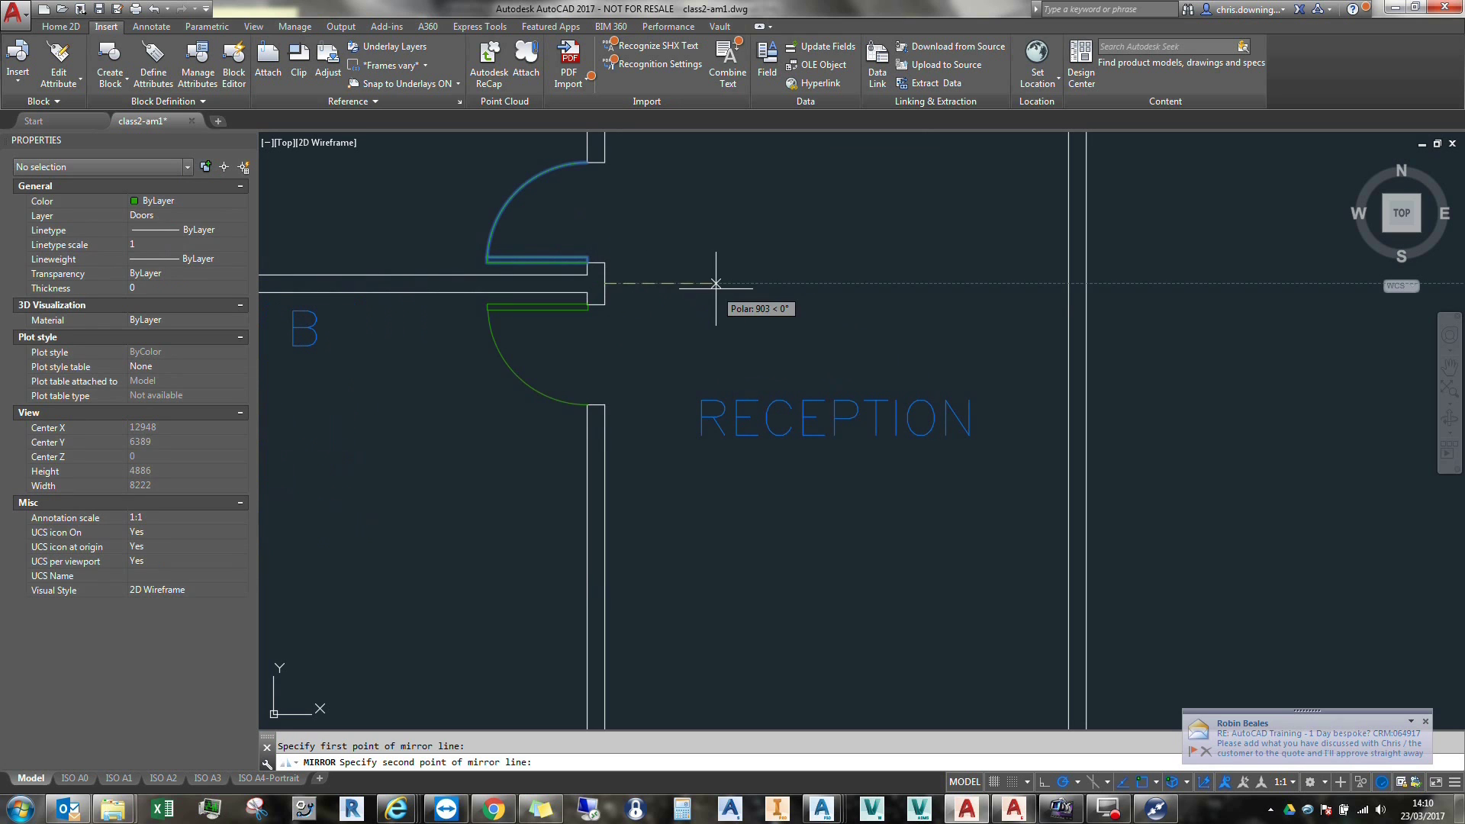
pyautogui.click(731, 282)
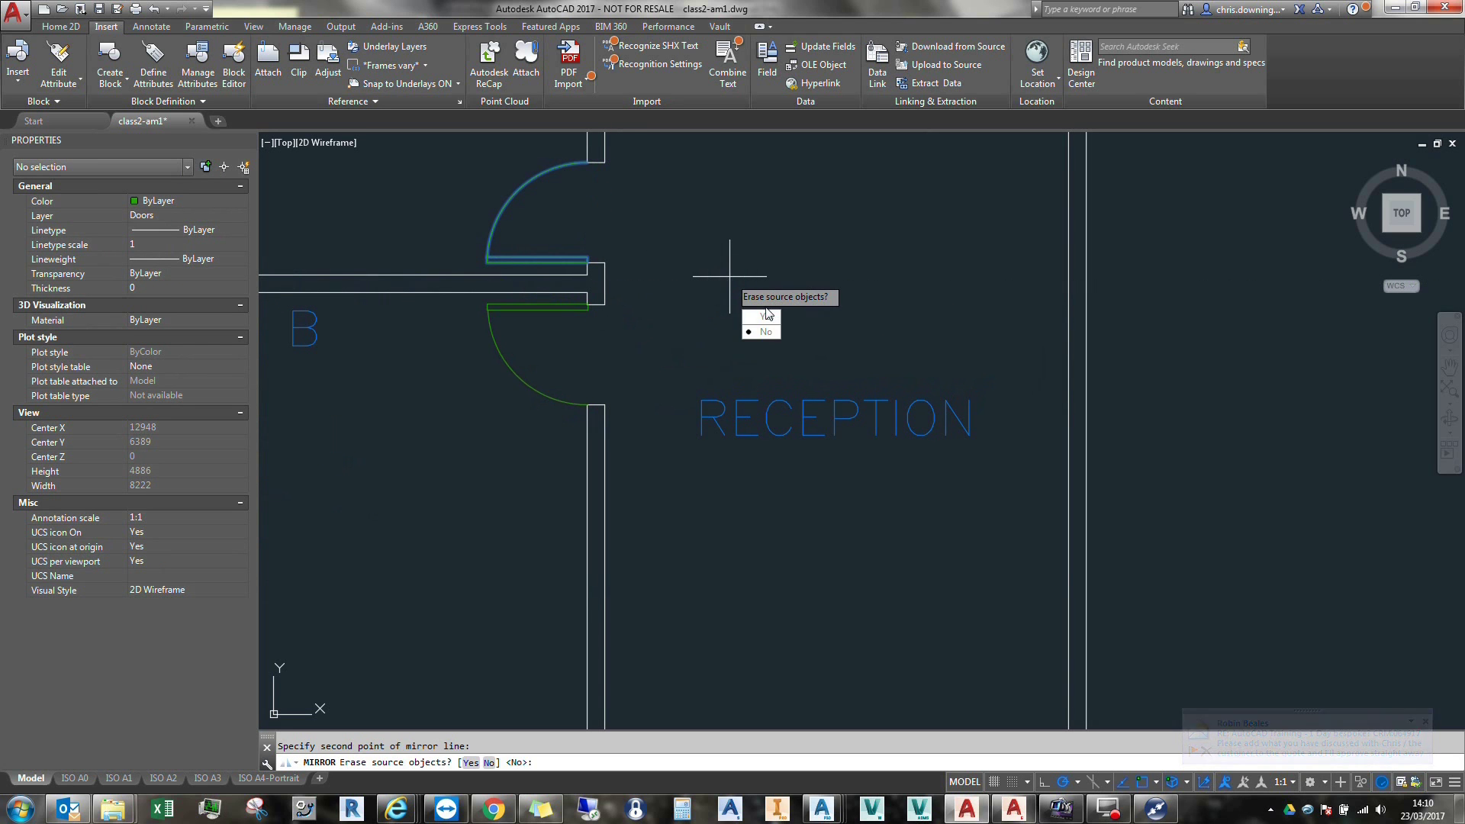
pyautogui.click(771, 331)
pyautogui.scroll(-3, 648, 249)
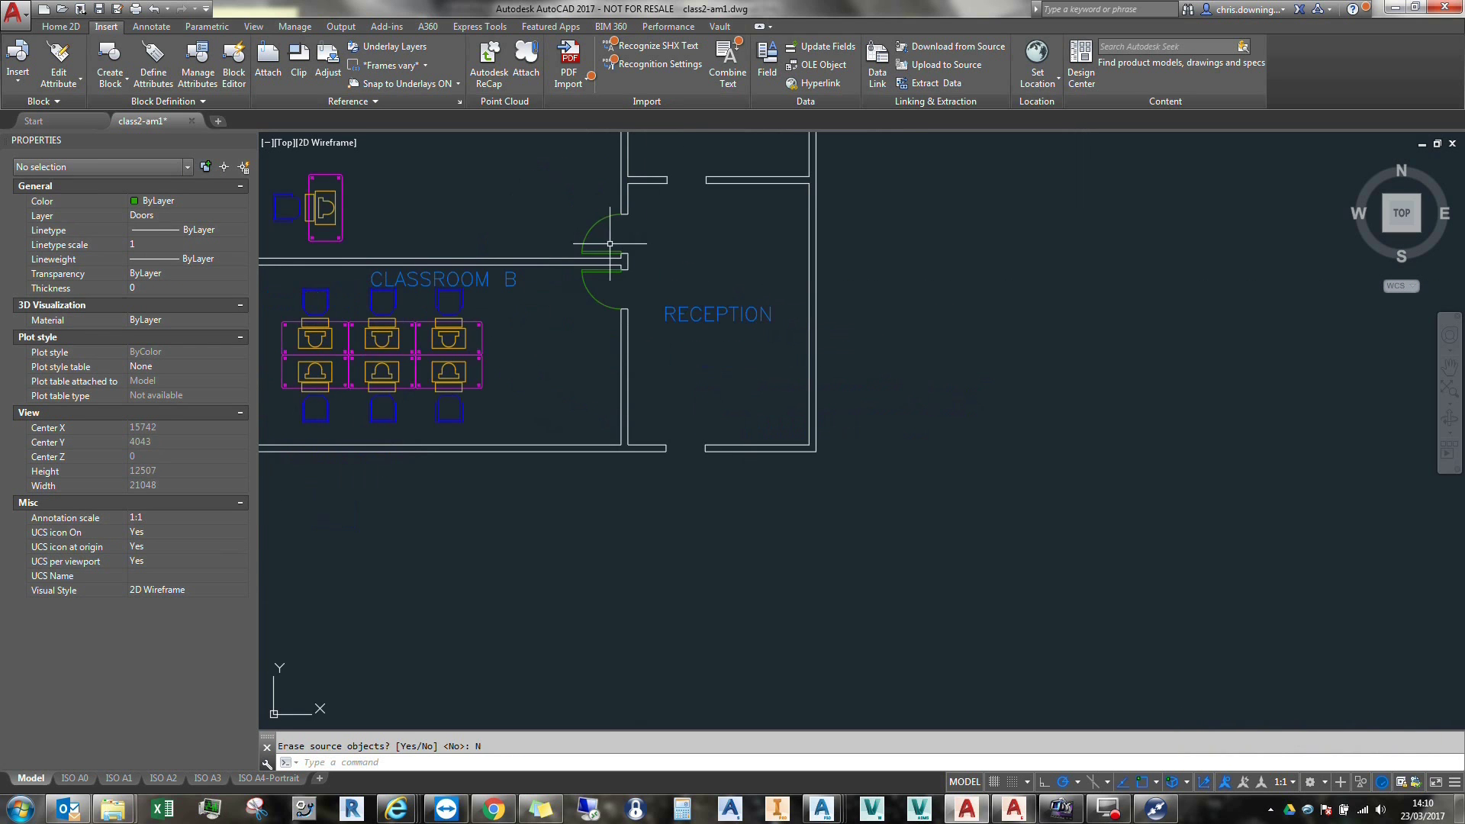
# Step: Copy the DOOR block into the Office doorway above Reception
pyautogui.click(598, 252)
pyautogui.rightClick(530, 206)
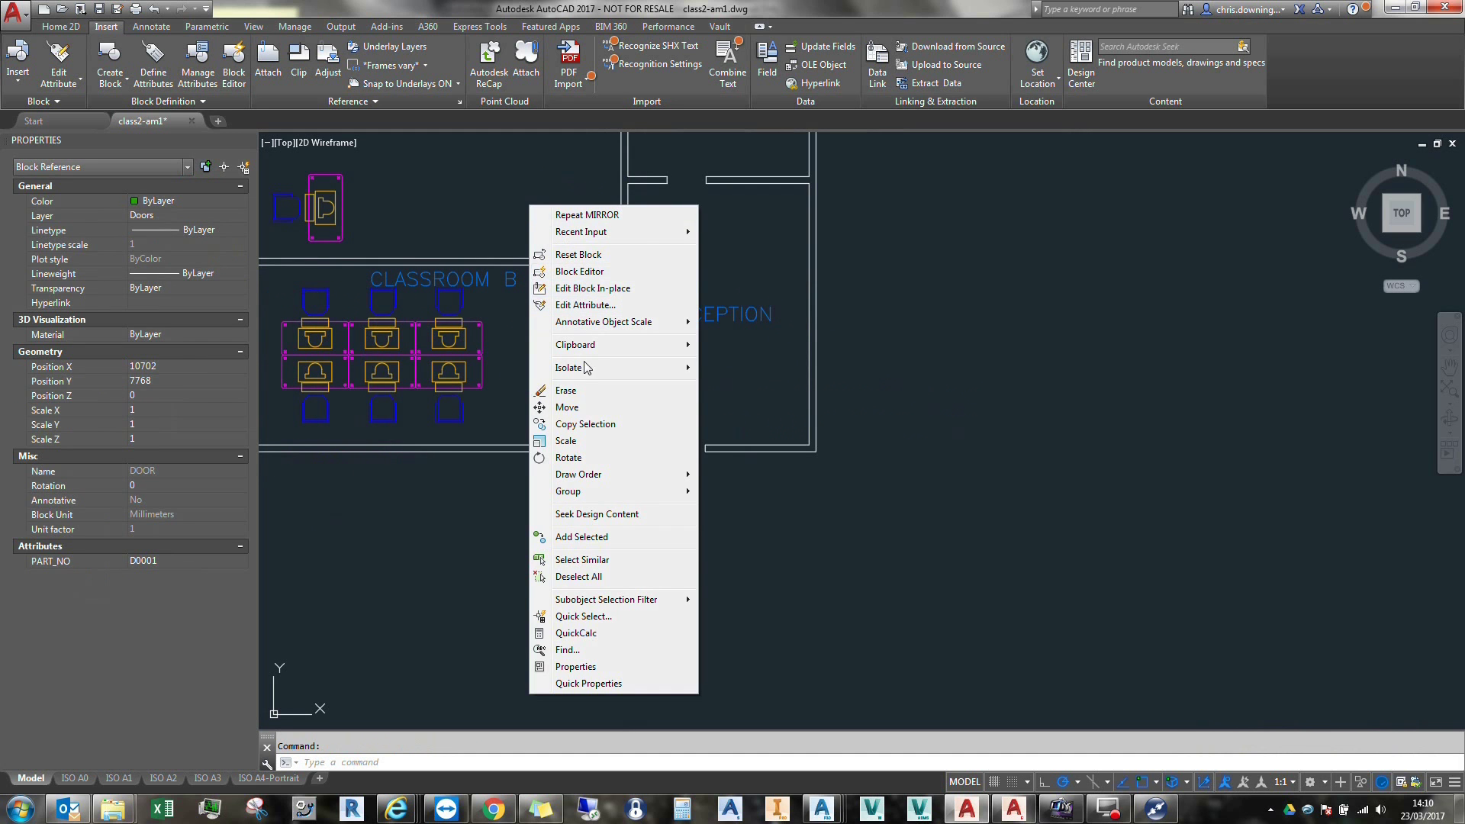
pyautogui.click(577, 424)
pyautogui.scroll(6, 633, 253)
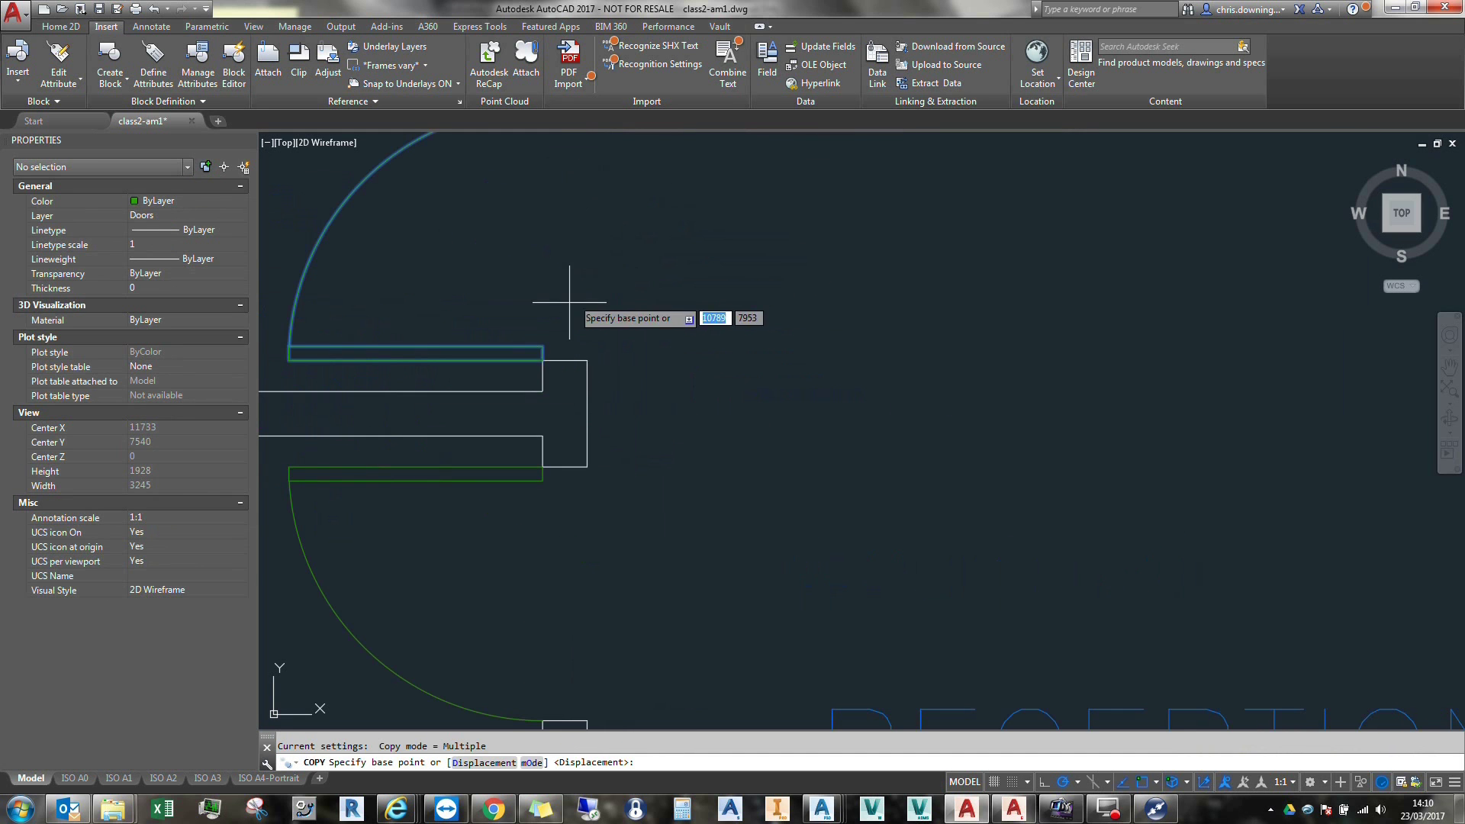
pyautogui.click(627, 253)
pyautogui.scroll(-6, 588, 360)
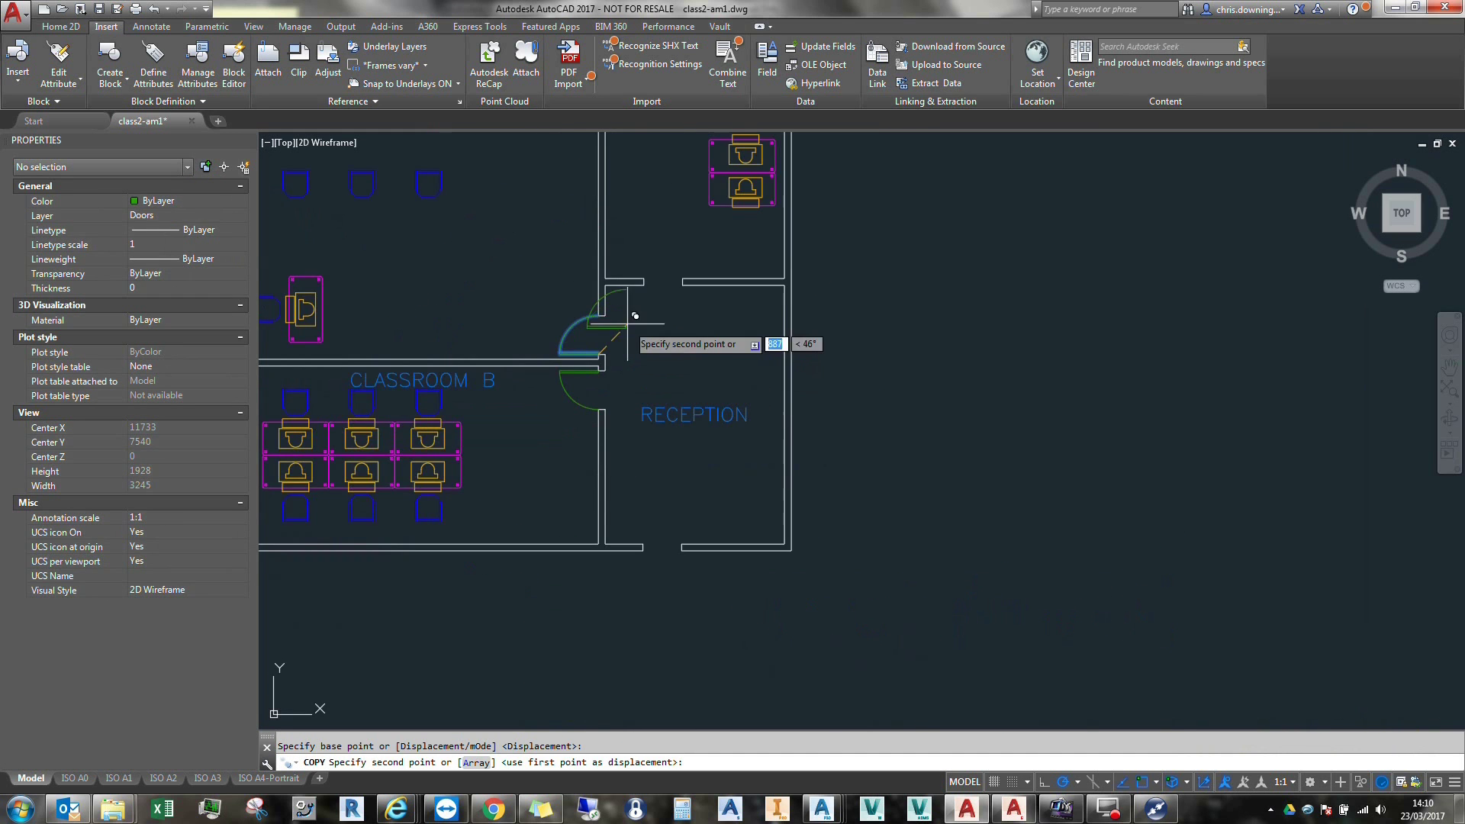
pyautogui.scroll(2, 648, 259)
pyautogui.click(646, 277)
pyautogui.press('Escape')
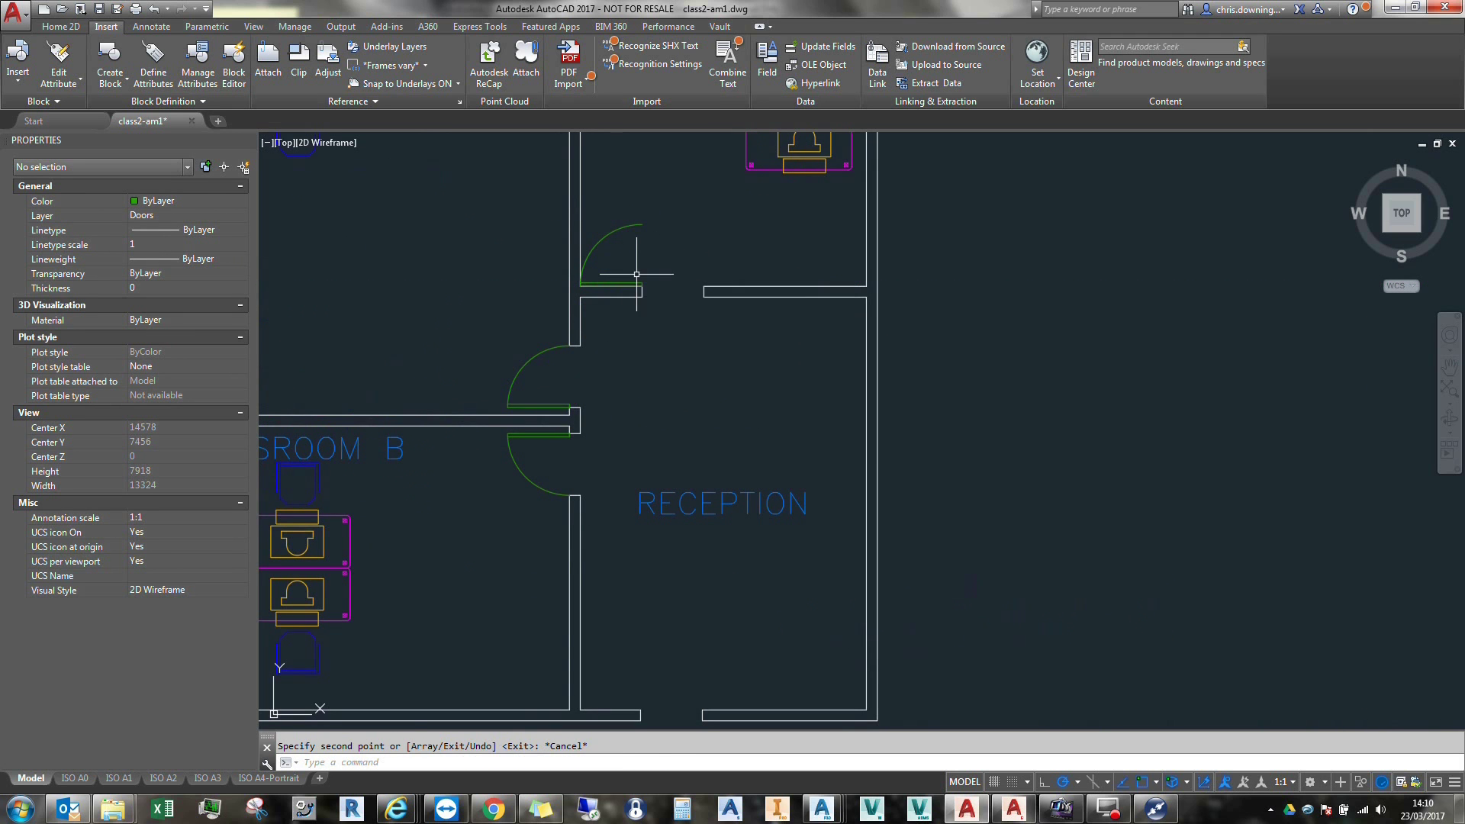
# Step: Rotate the Office door copy 270° about its corner to fit the doorway
pyautogui.click(647, 284)
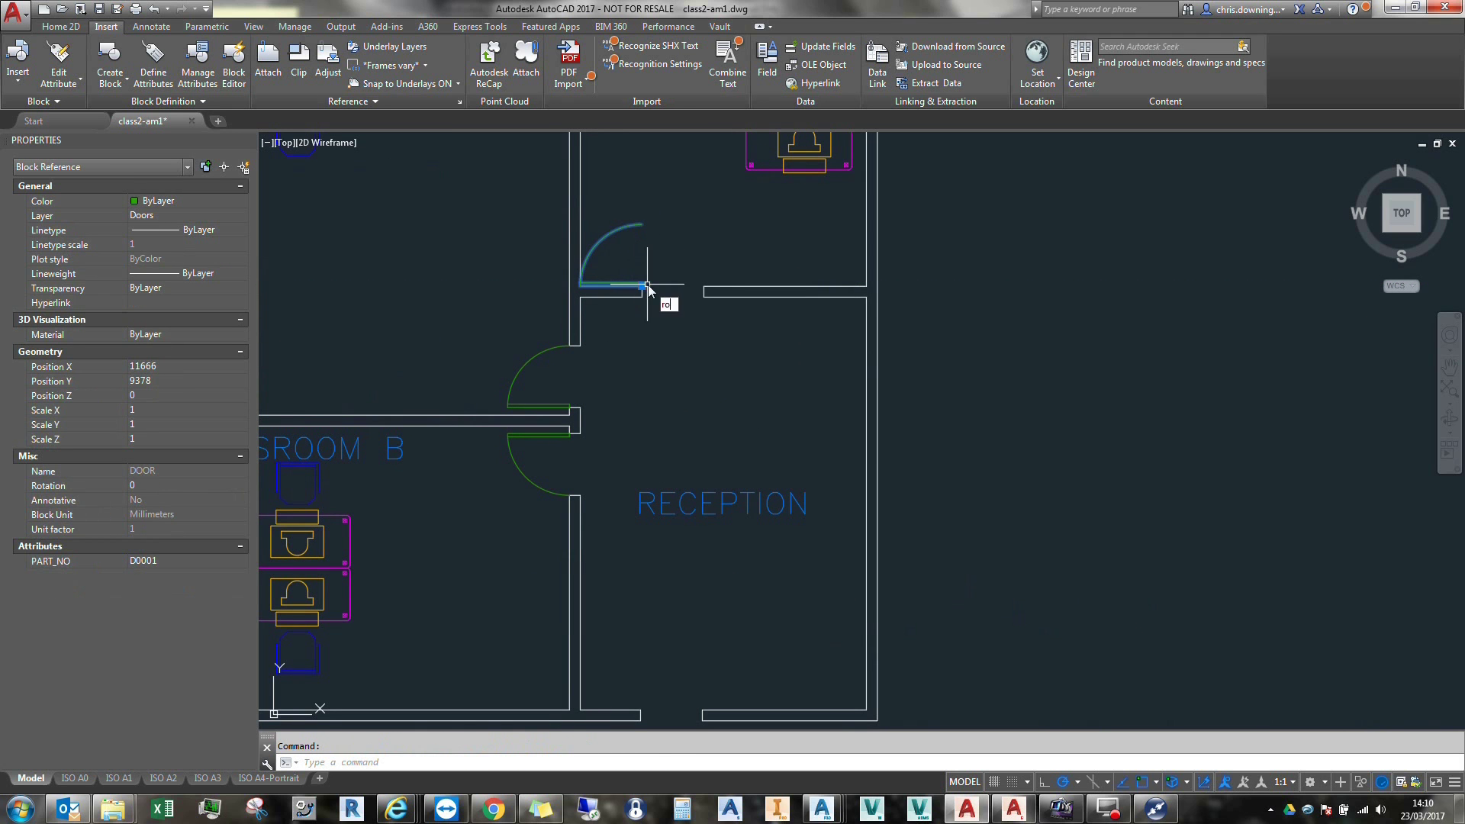
pyautogui.write('ro')
pyautogui.press('Return')
pyautogui.scroll(4, 648, 288)
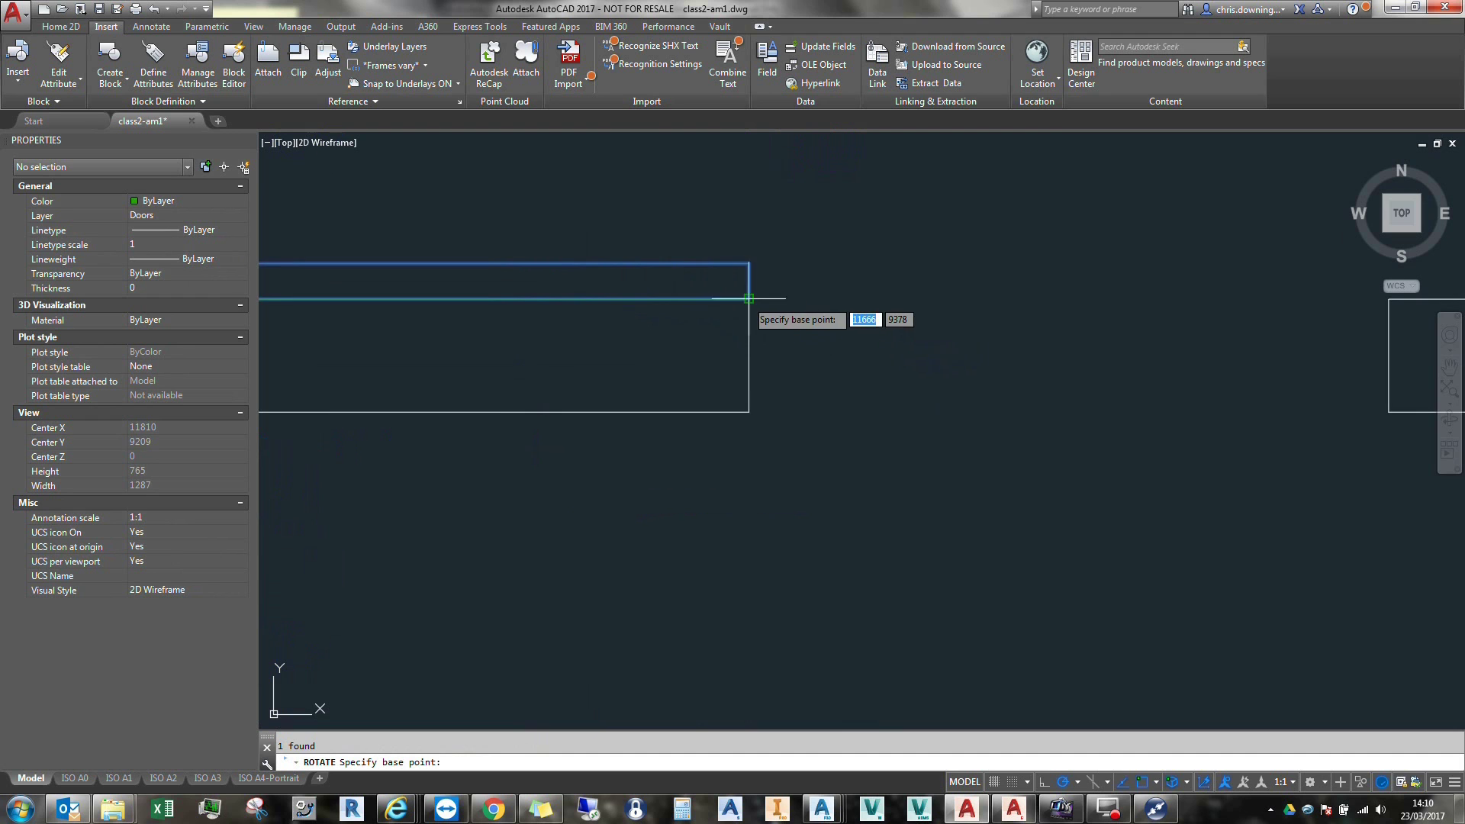
pyautogui.click(749, 299)
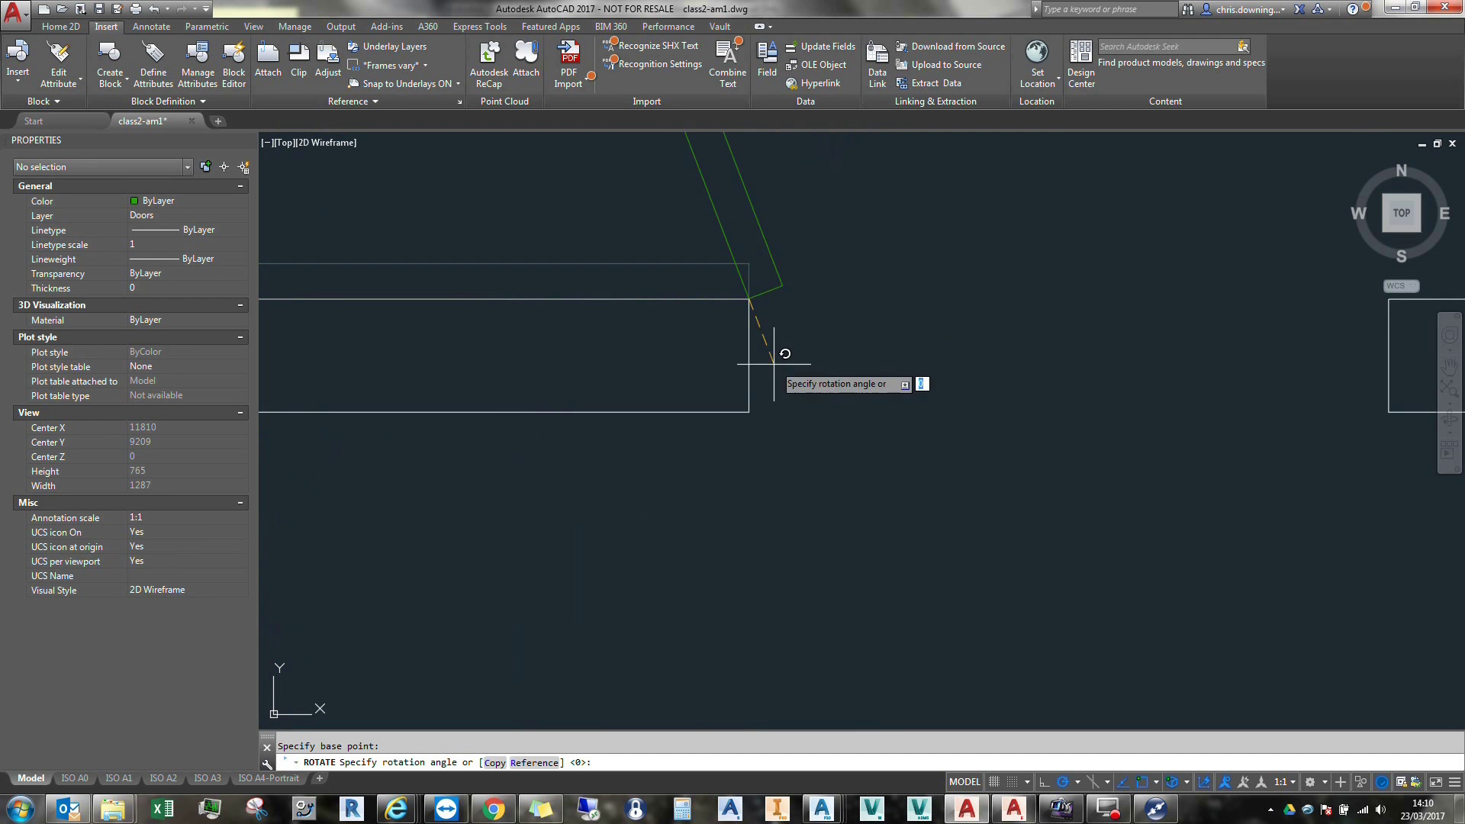
pyautogui.click(747, 450)
pyautogui.scroll(-5, 729, 283)
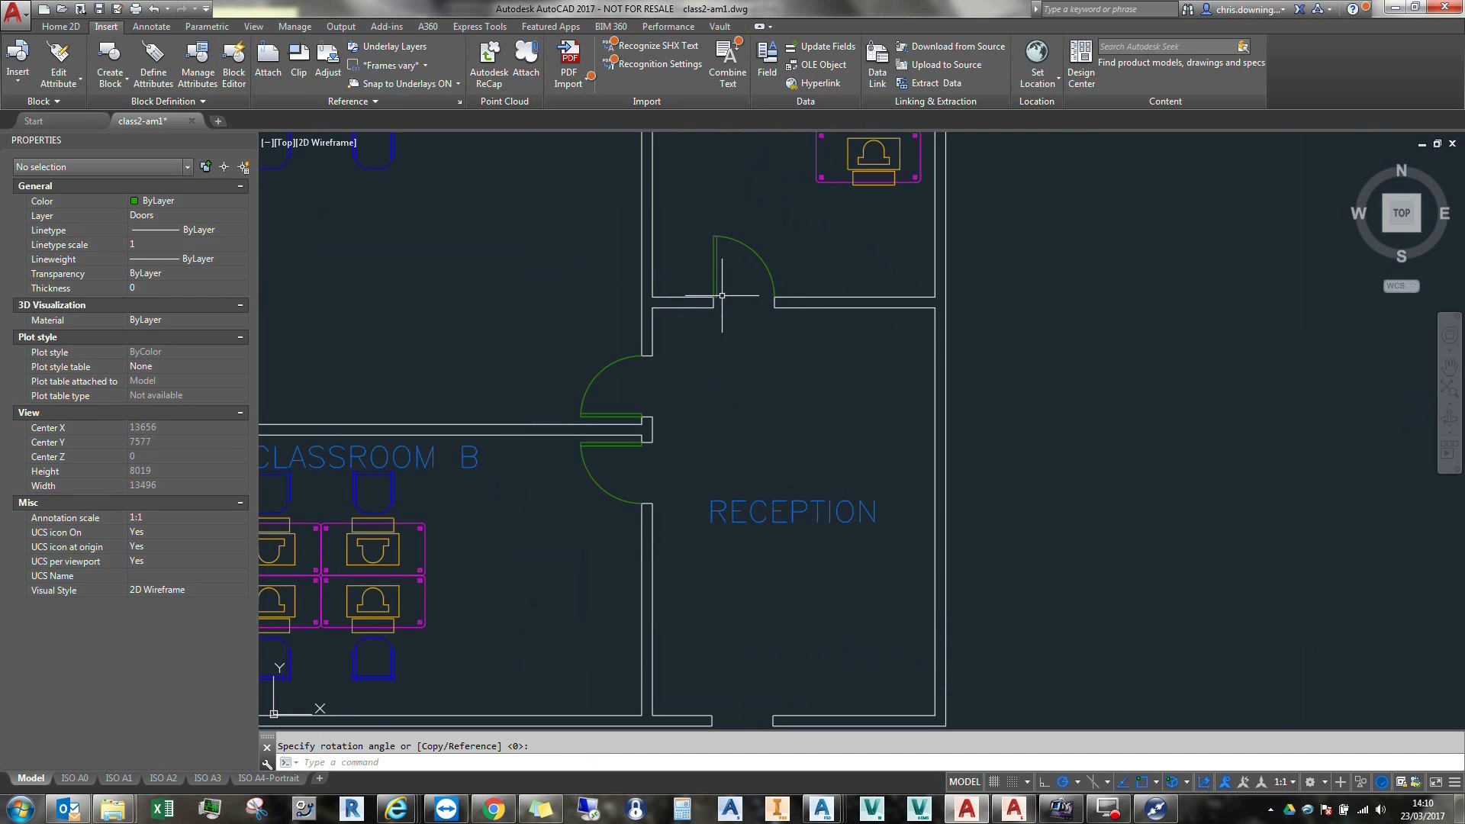
# Step: Copy the rotated door into Reception's bottom doorway
pyautogui.click(714, 275)
pyautogui.rightClick(764, 411)
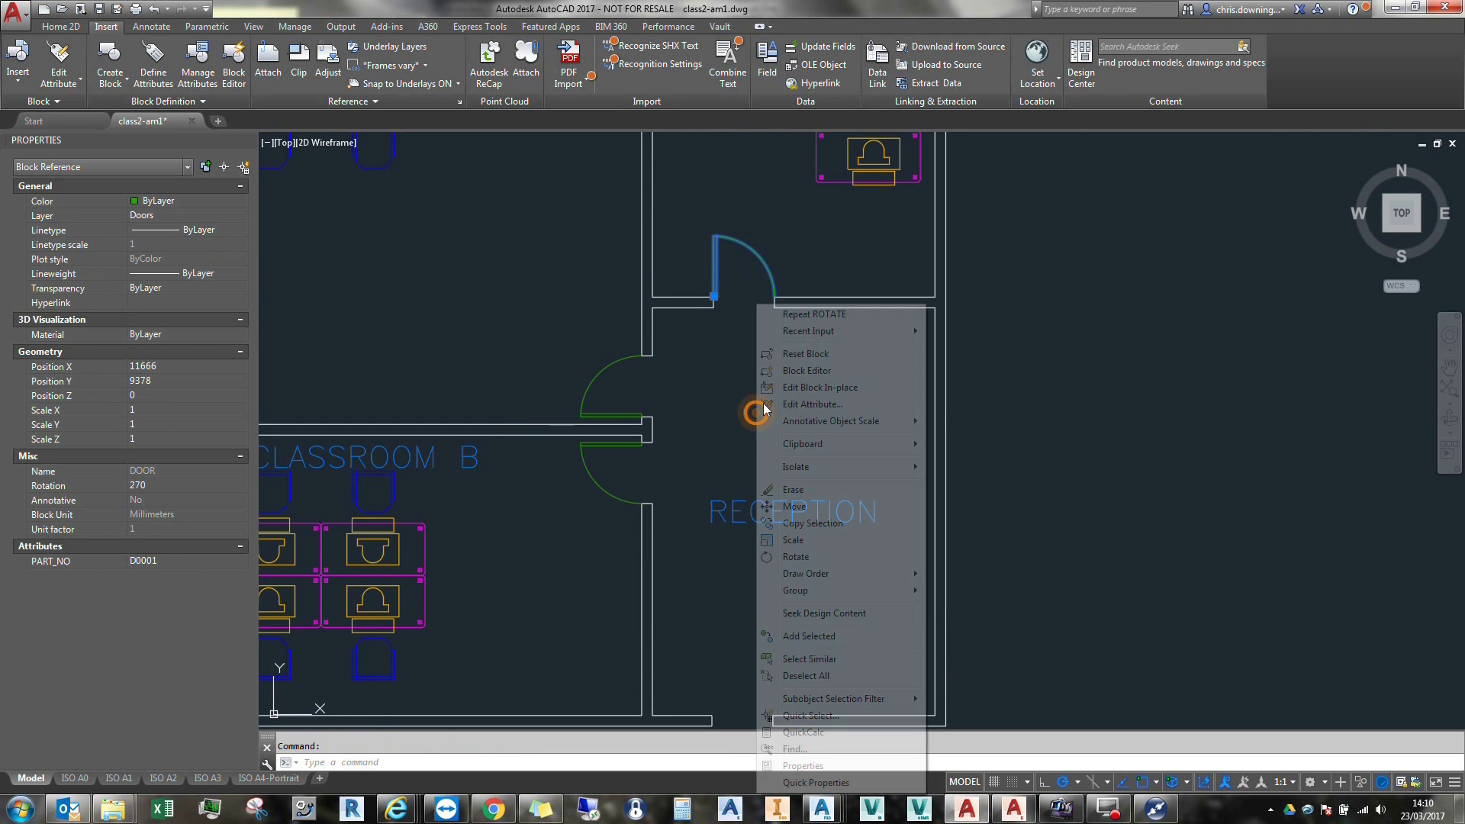
pyautogui.click(830, 523)
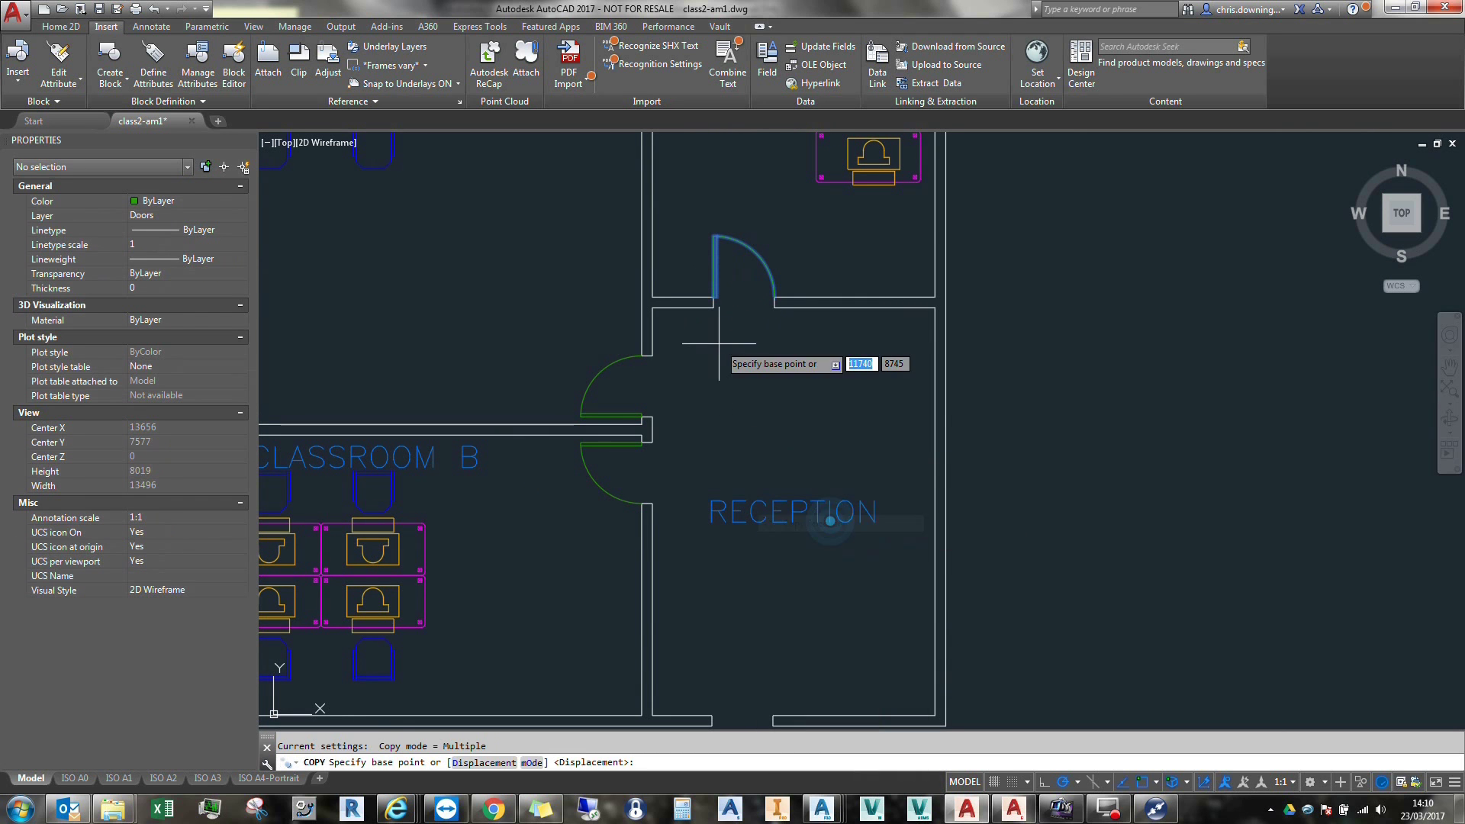
pyautogui.scroll(3, 718, 344)
pyautogui.click(693, 155)
pyautogui.scroll(-5, 692, 155)
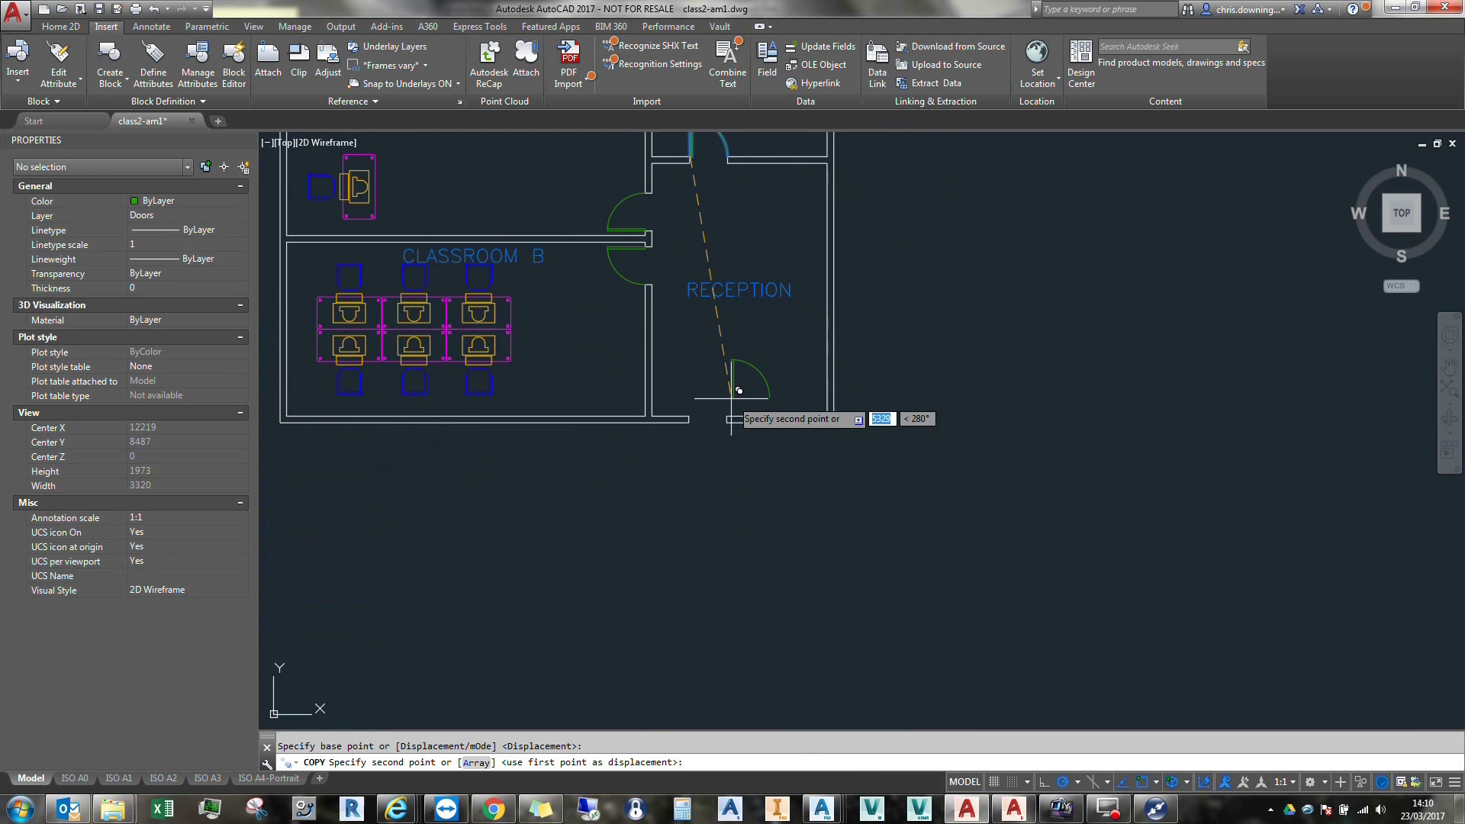
pyautogui.click(690, 419)
pyautogui.press('Escape')
pyautogui.scroll(2, 721, 434)
pyautogui.moveTo(716, 428); pyautogui.dragTo(806, 546, button='middle')
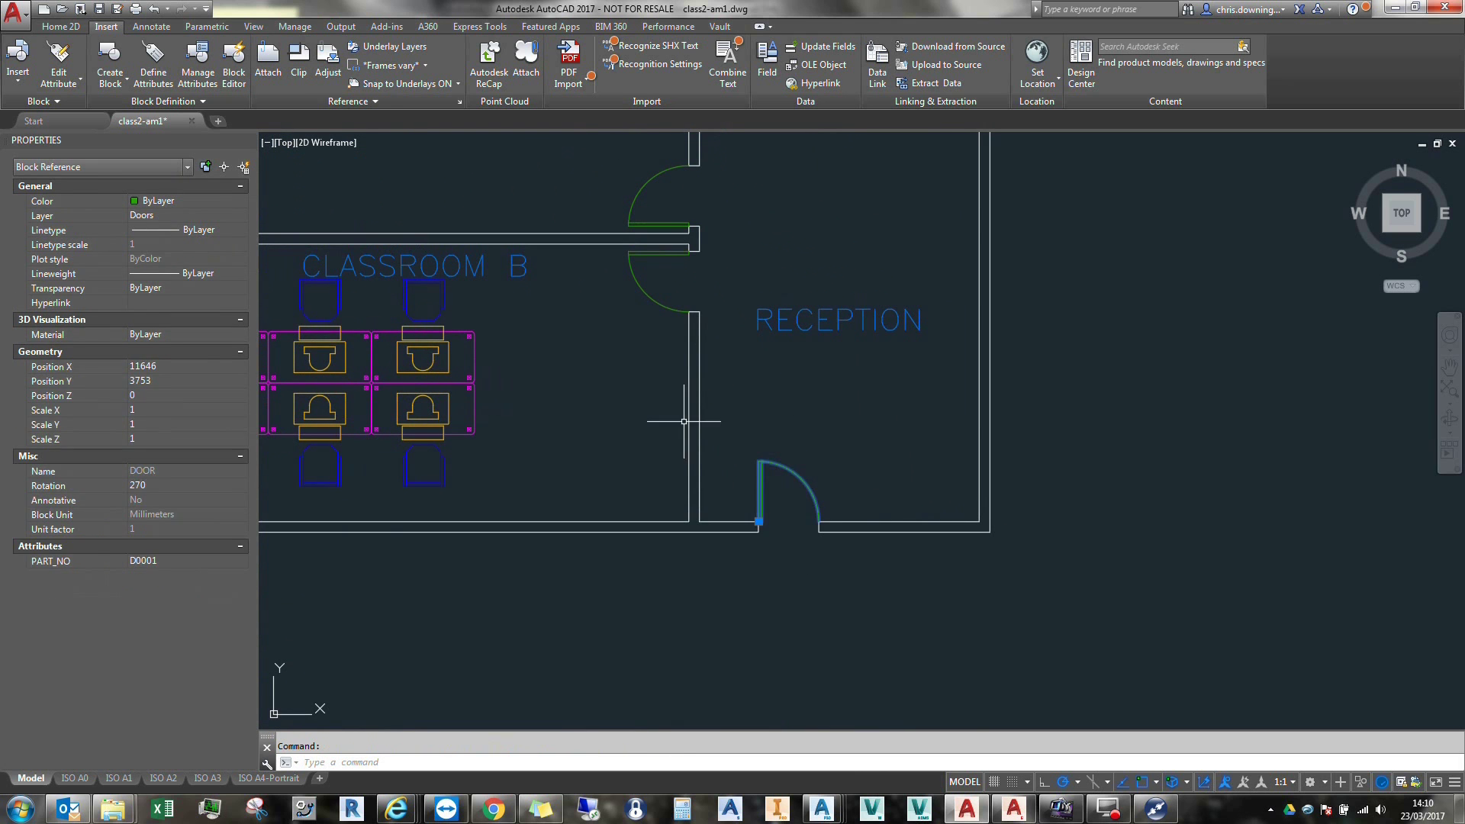
# Step: Change PART_NO to D0002 on the lower Classroom B leaf and bottom Reception door
pyautogui.click(668, 311)
pyautogui.click(633, 294)
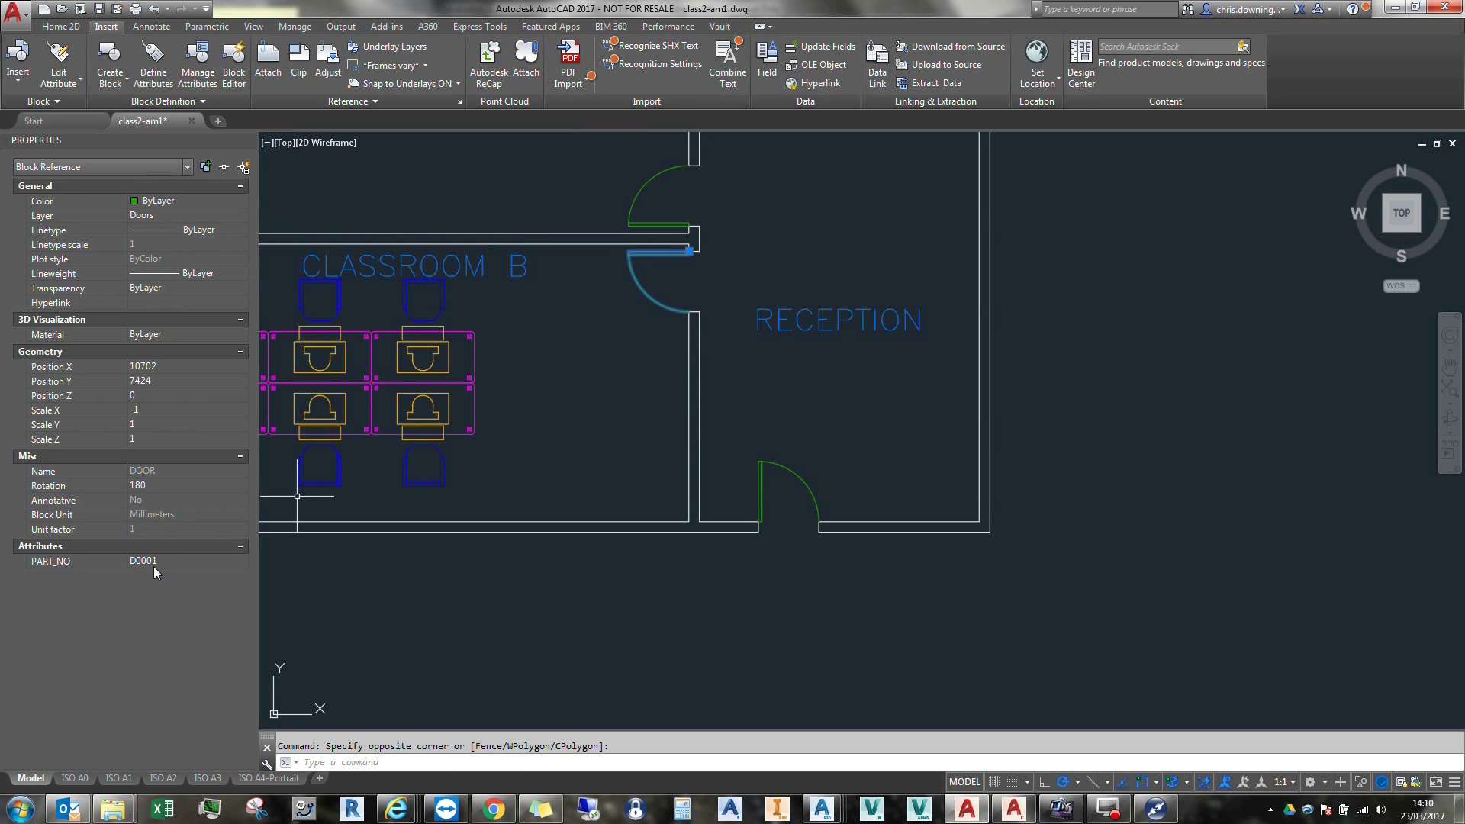
pyautogui.moveTo(736, 340); pyautogui.dragTo(798, 449, button='middle')
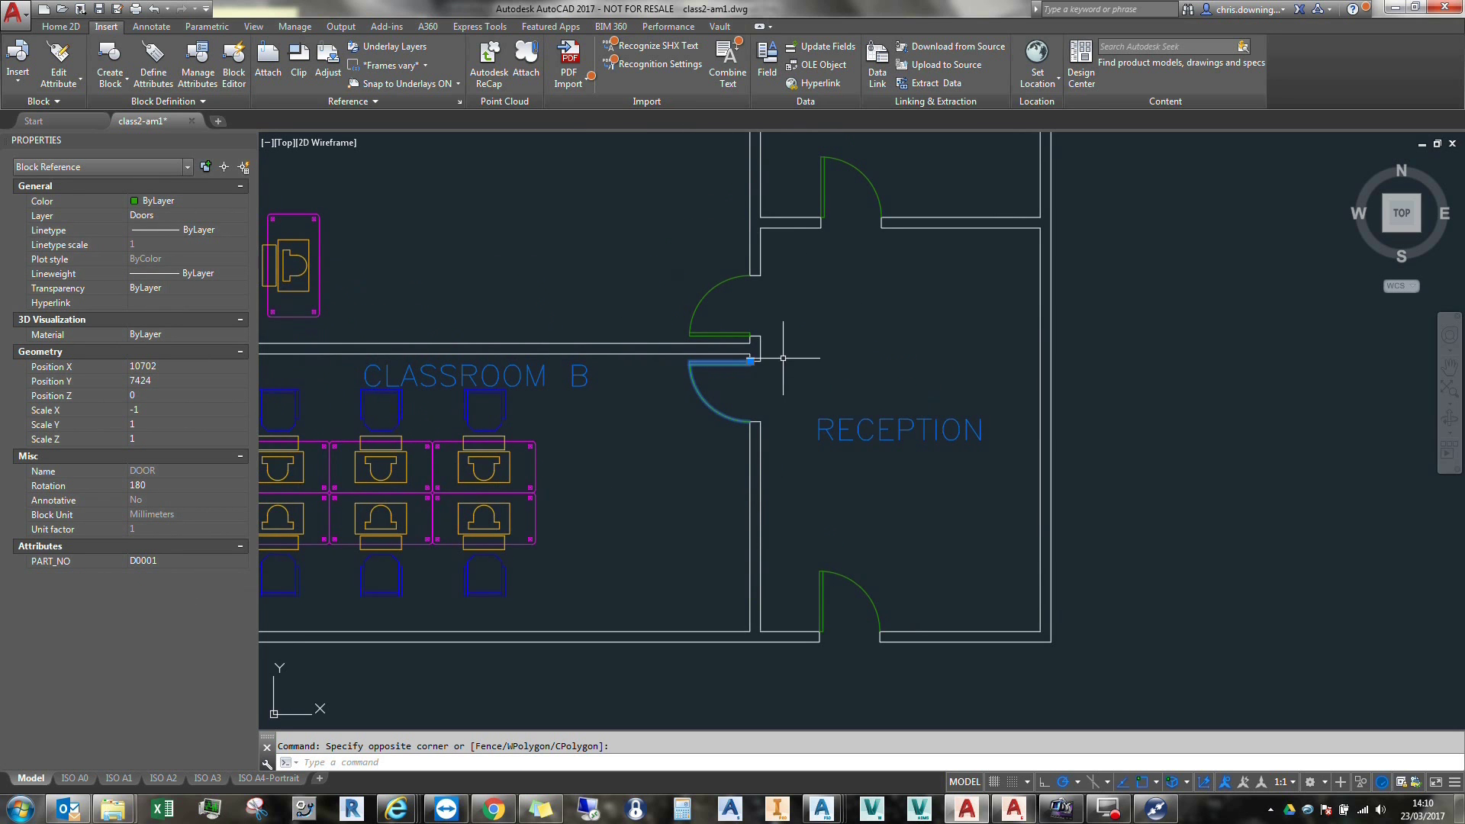
pyautogui.click(848, 581)
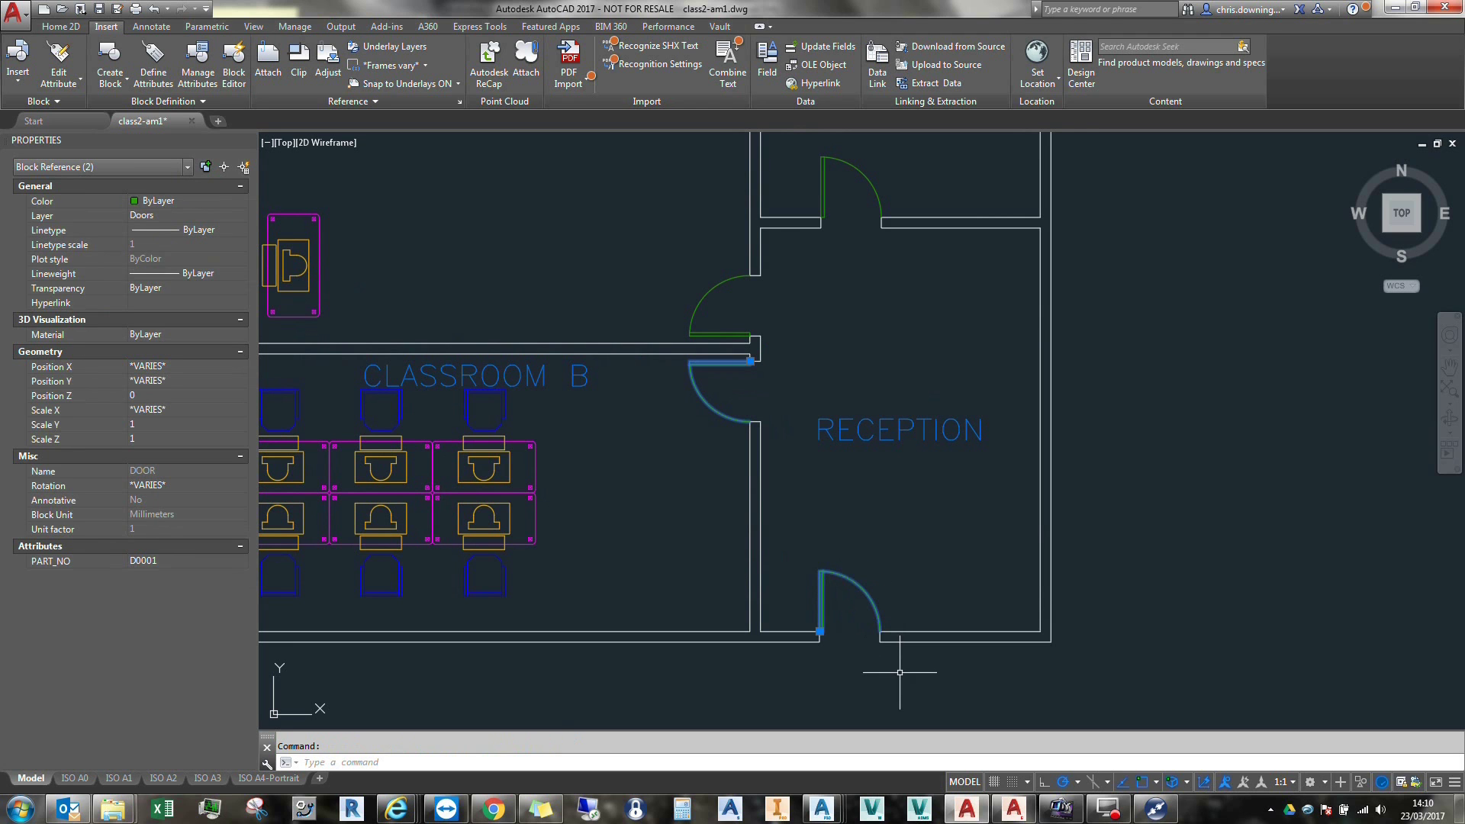
pyautogui.click(169, 558)
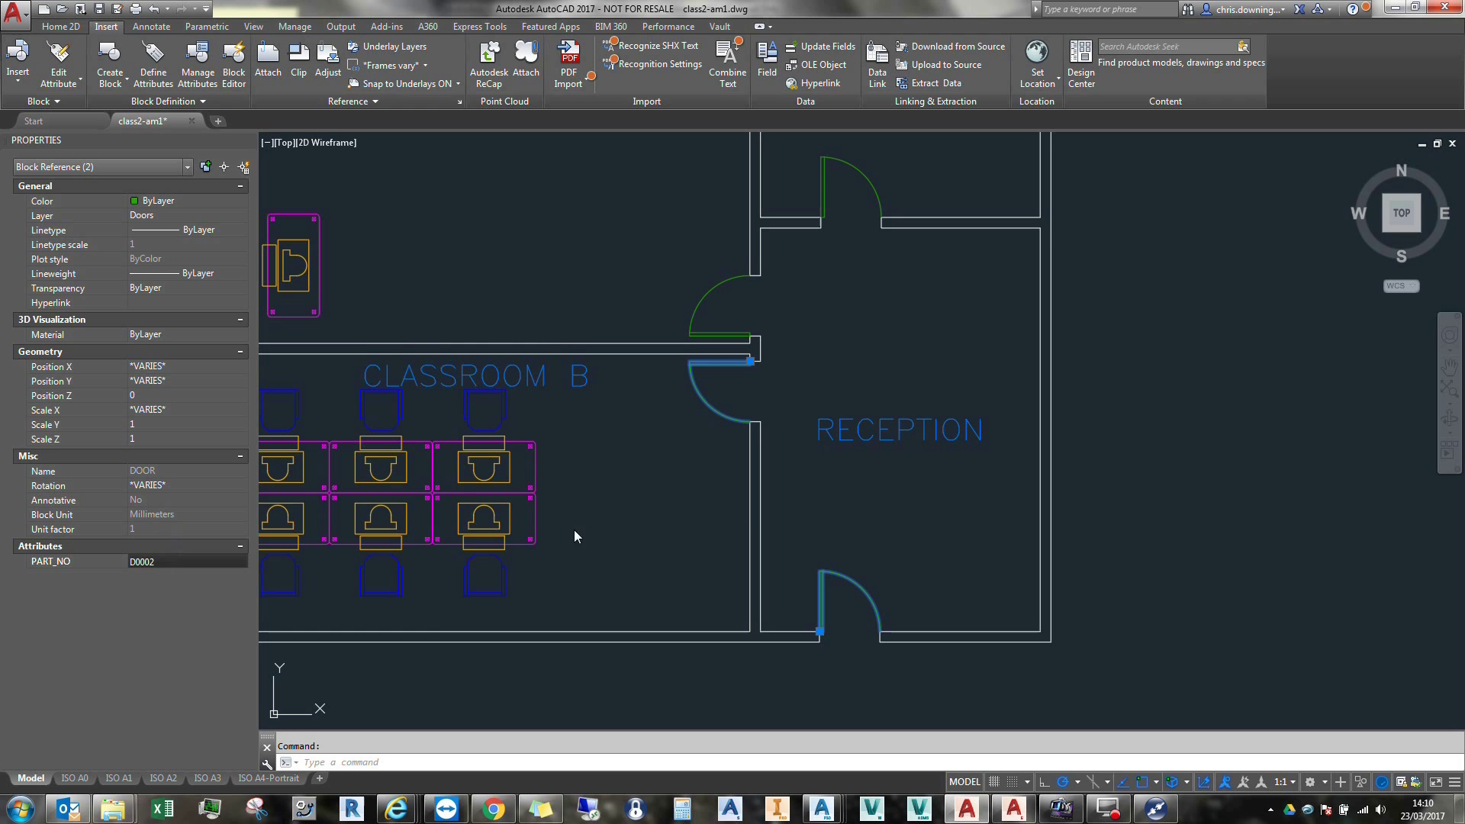
pyautogui.click(840, 538)
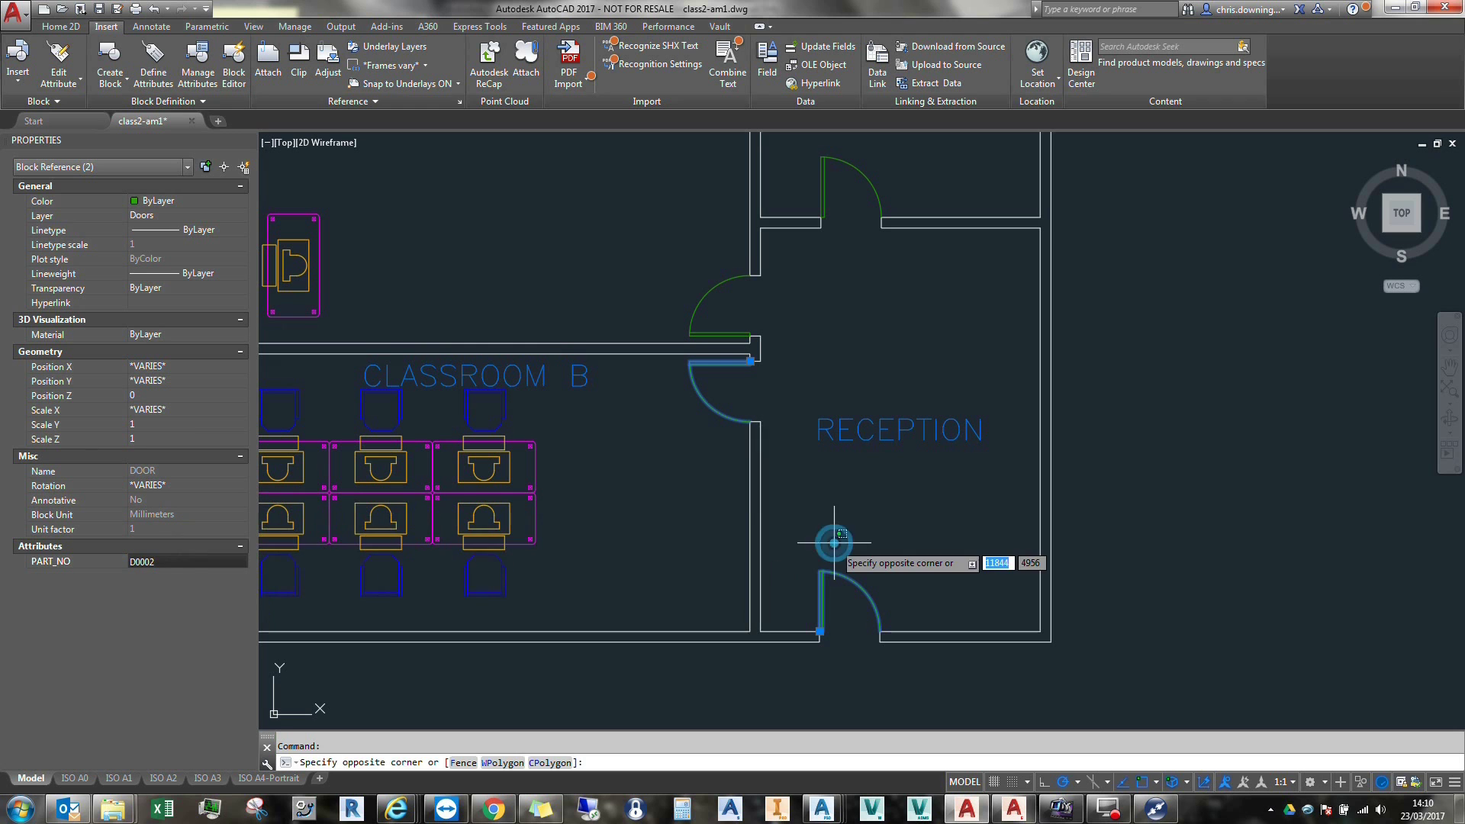
# Step: Verify the bottom Reception and lower Classroom B doors now carry D0002
pyautogui.click(812, 511)
pyautogui.press('Escape')
pyautogui.write('co')
pyautogui.press('Return')
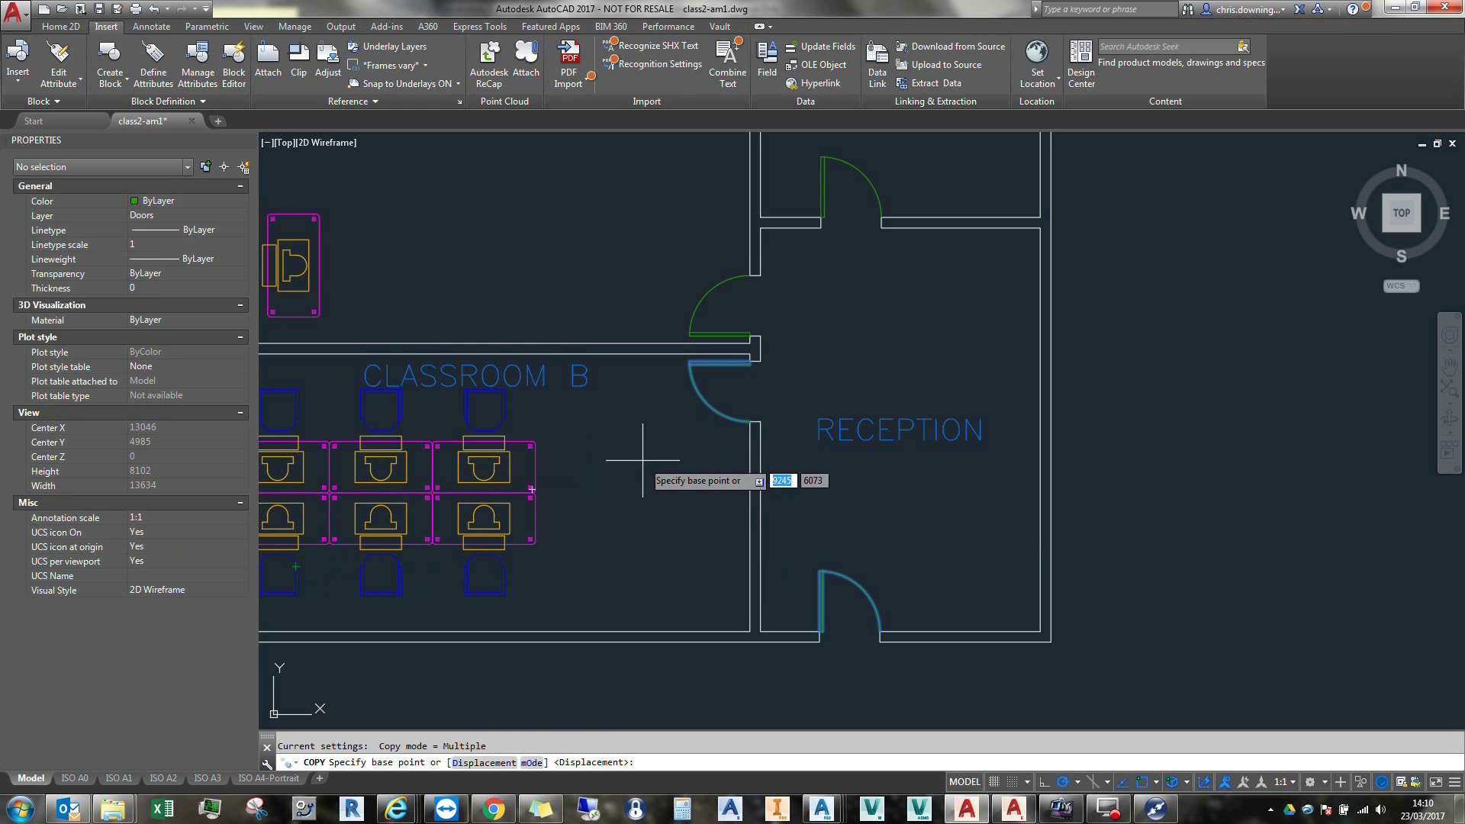
pyautogui.press('Return')
pyautogui.press('Escape')
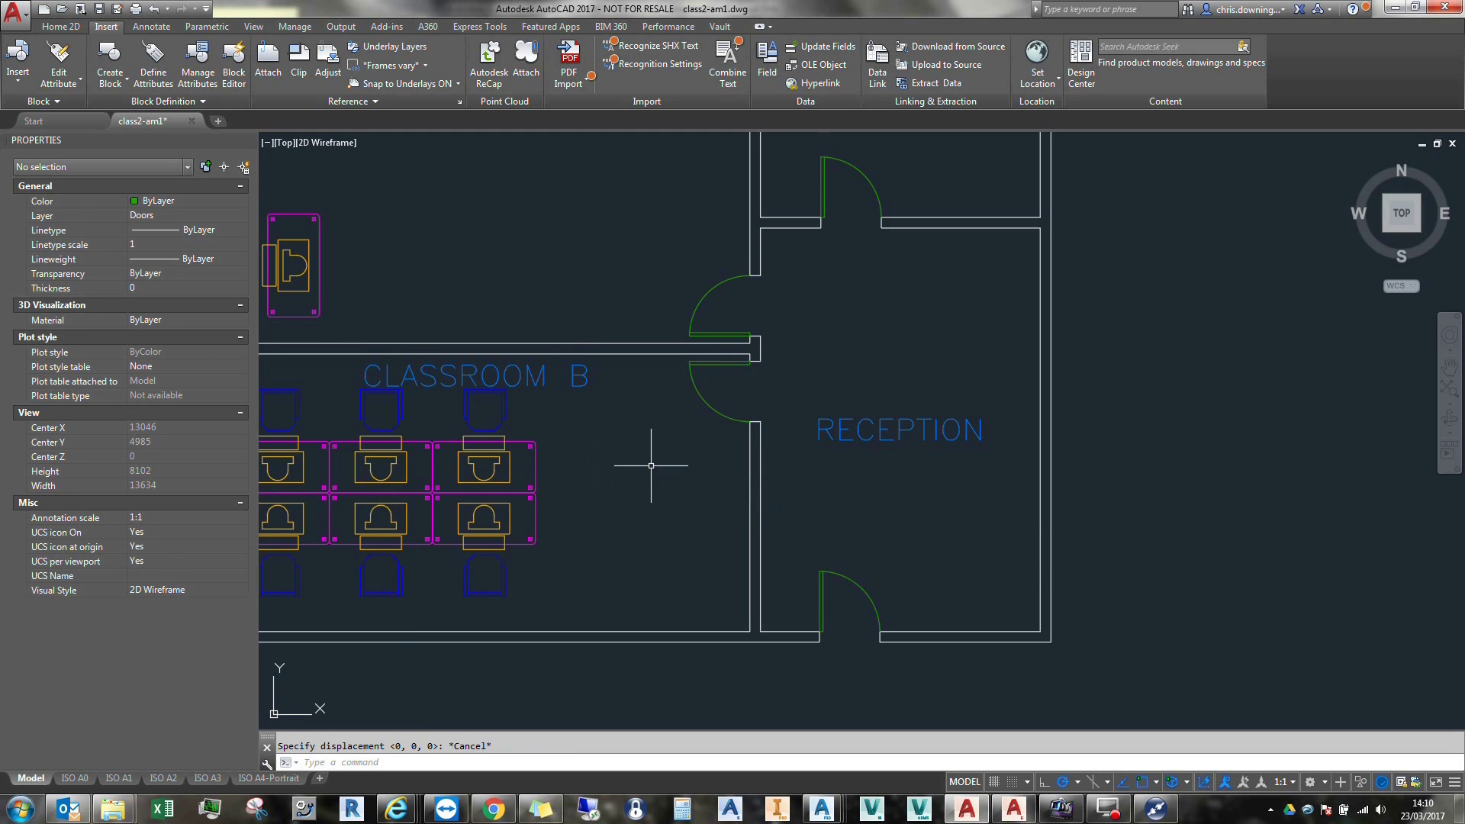
pyautogui.click(877, 563)
pyautogui.click(861, 598)
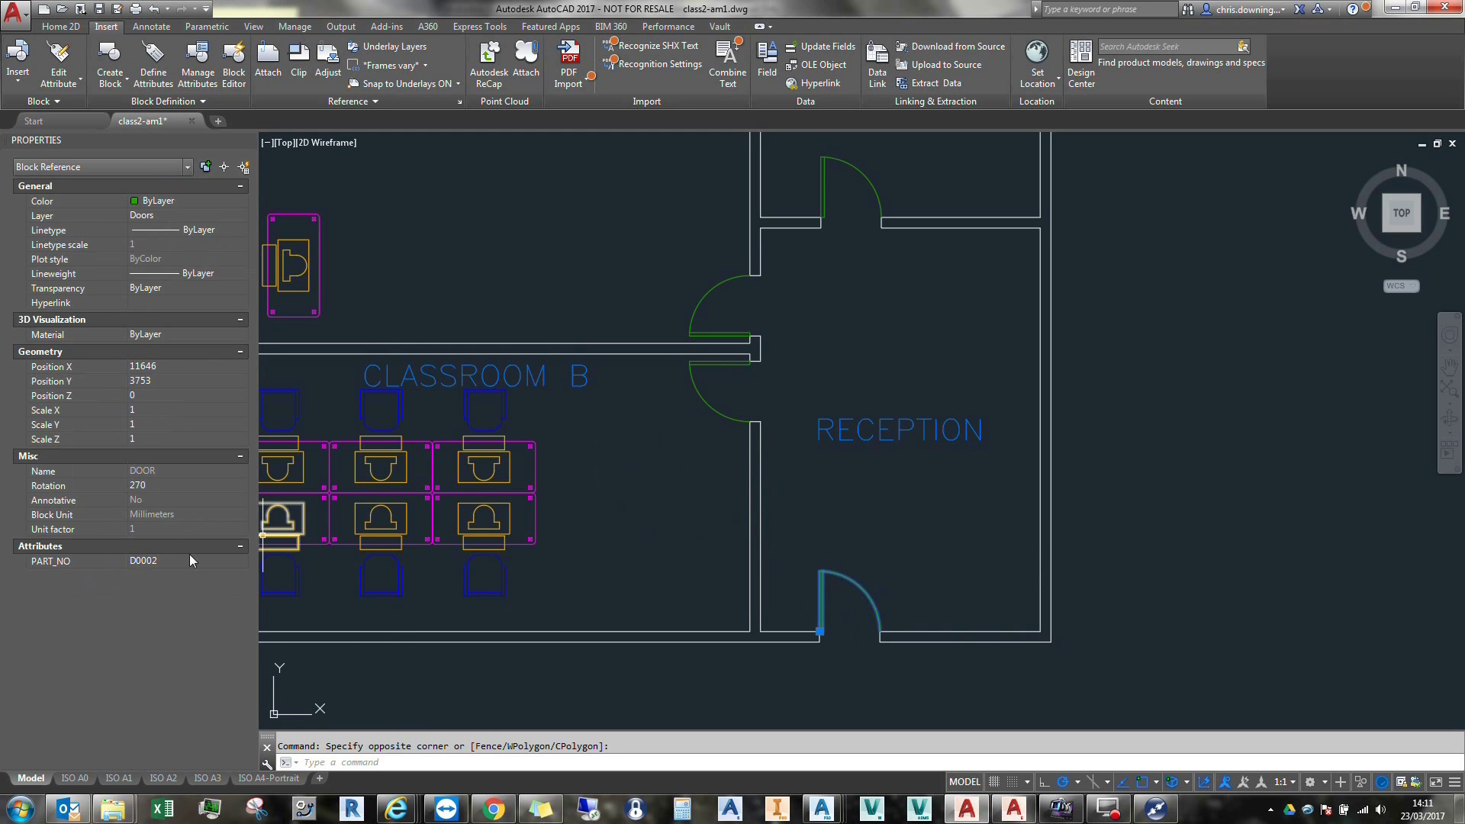
pyautogui.press('Escape')
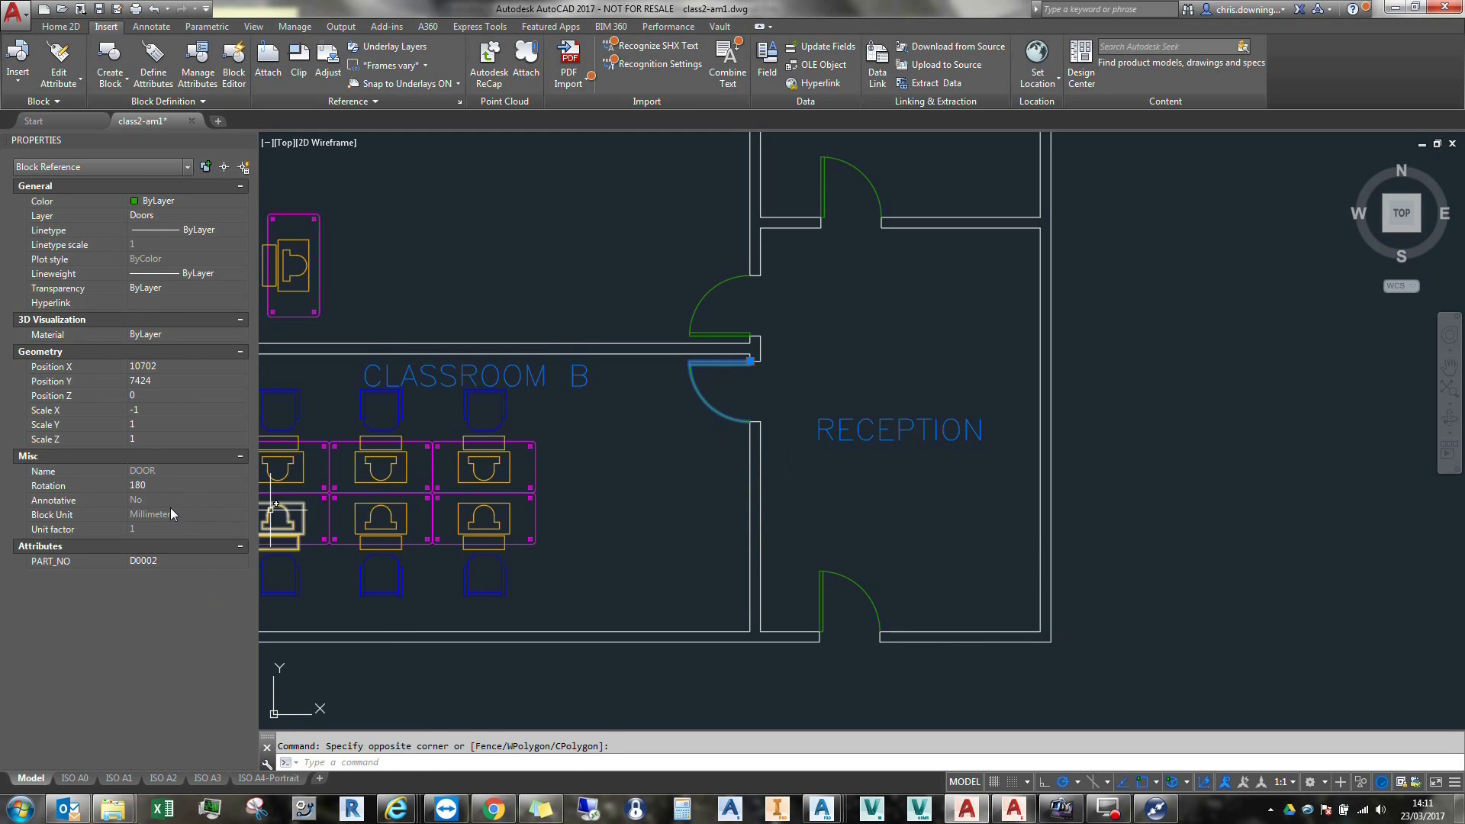
pyautogui.click(698, 335)
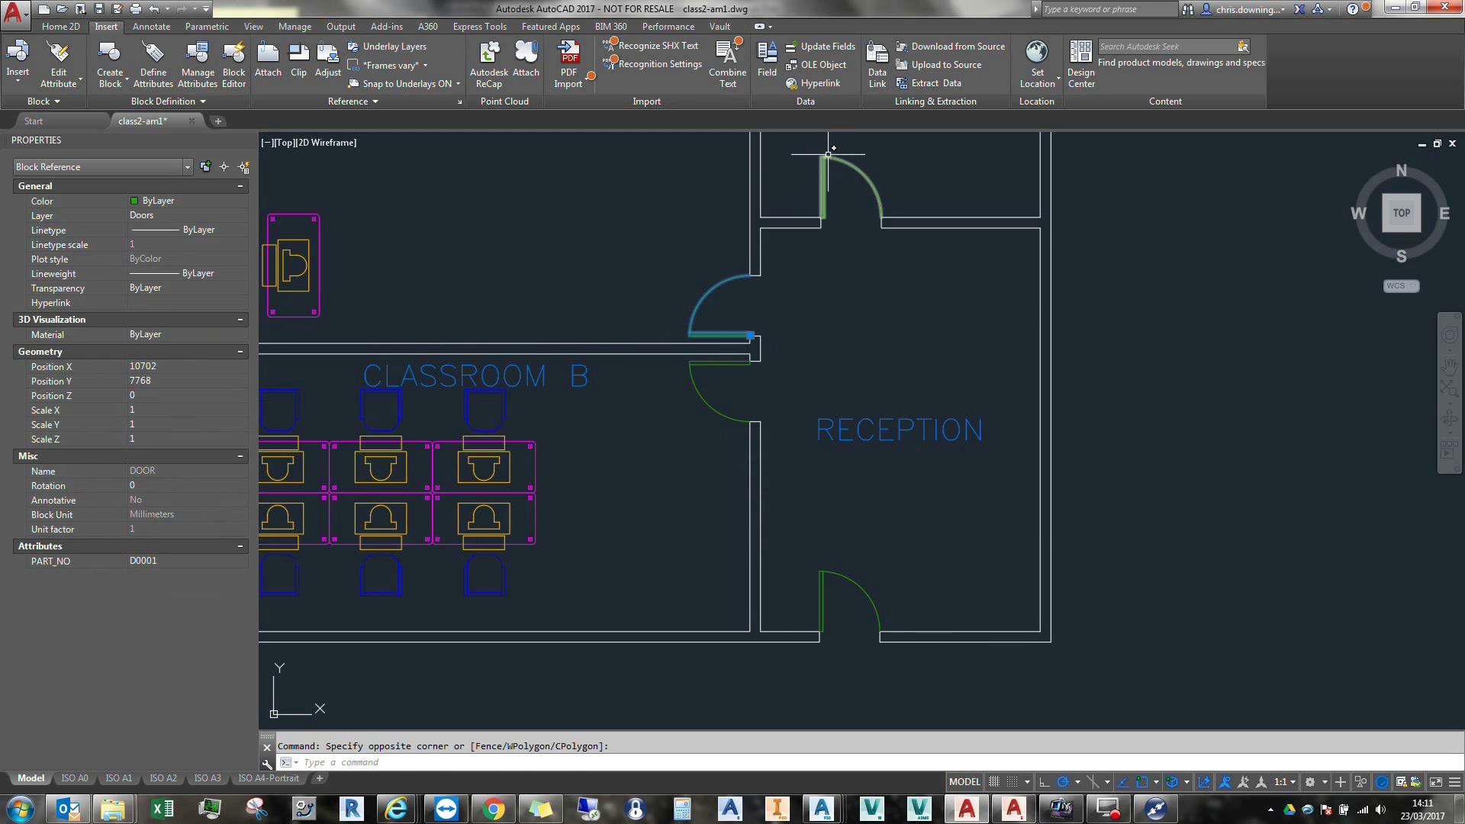
pyautogui.press('Escape')
# Step: Launch the Data Extraction wizard with the DATAEXTRACTION command
pyautogui.scroll(-5, 877, 443)
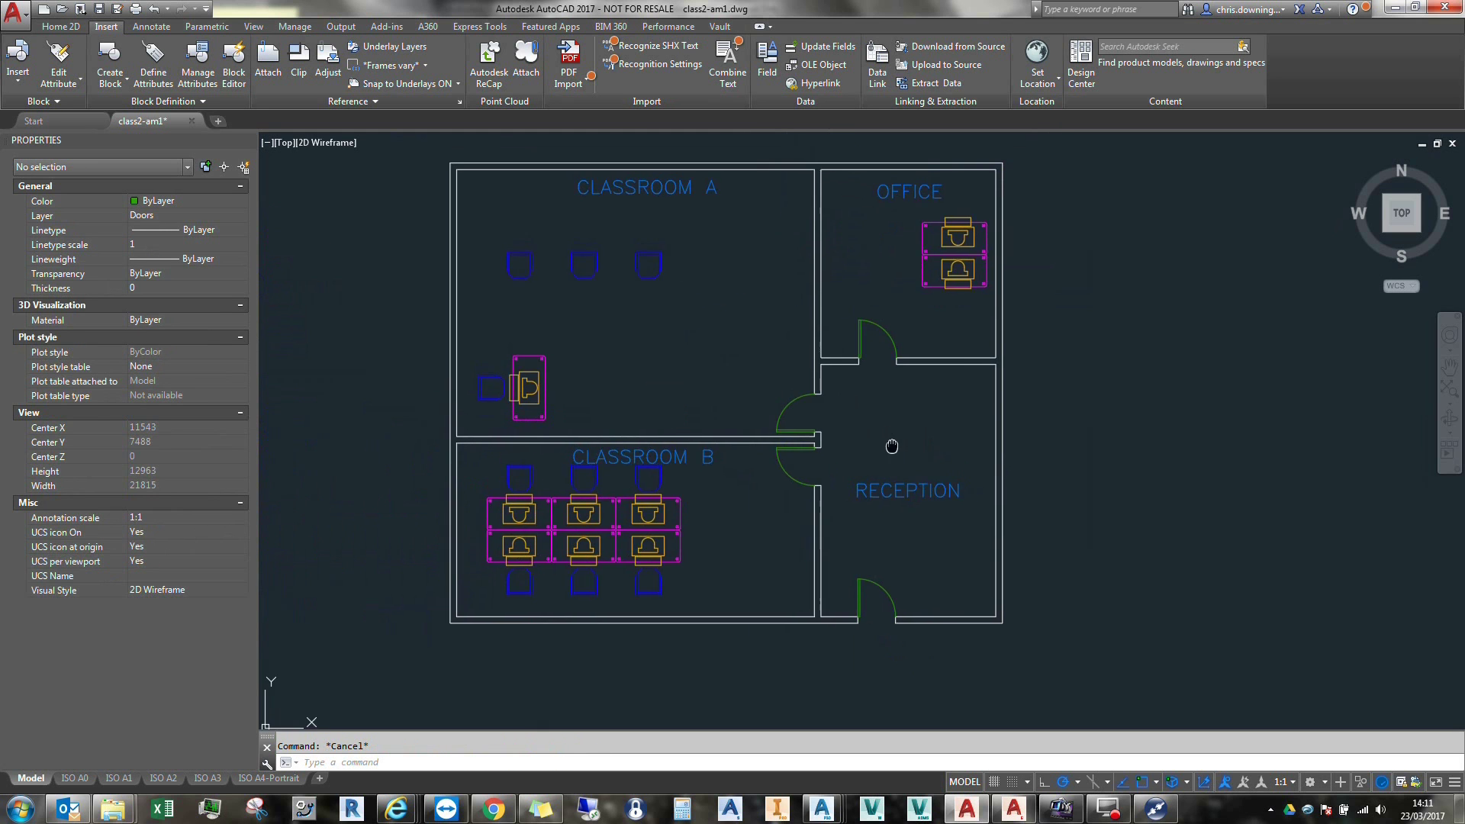
pyautogui.scroll(2, 915, 437)
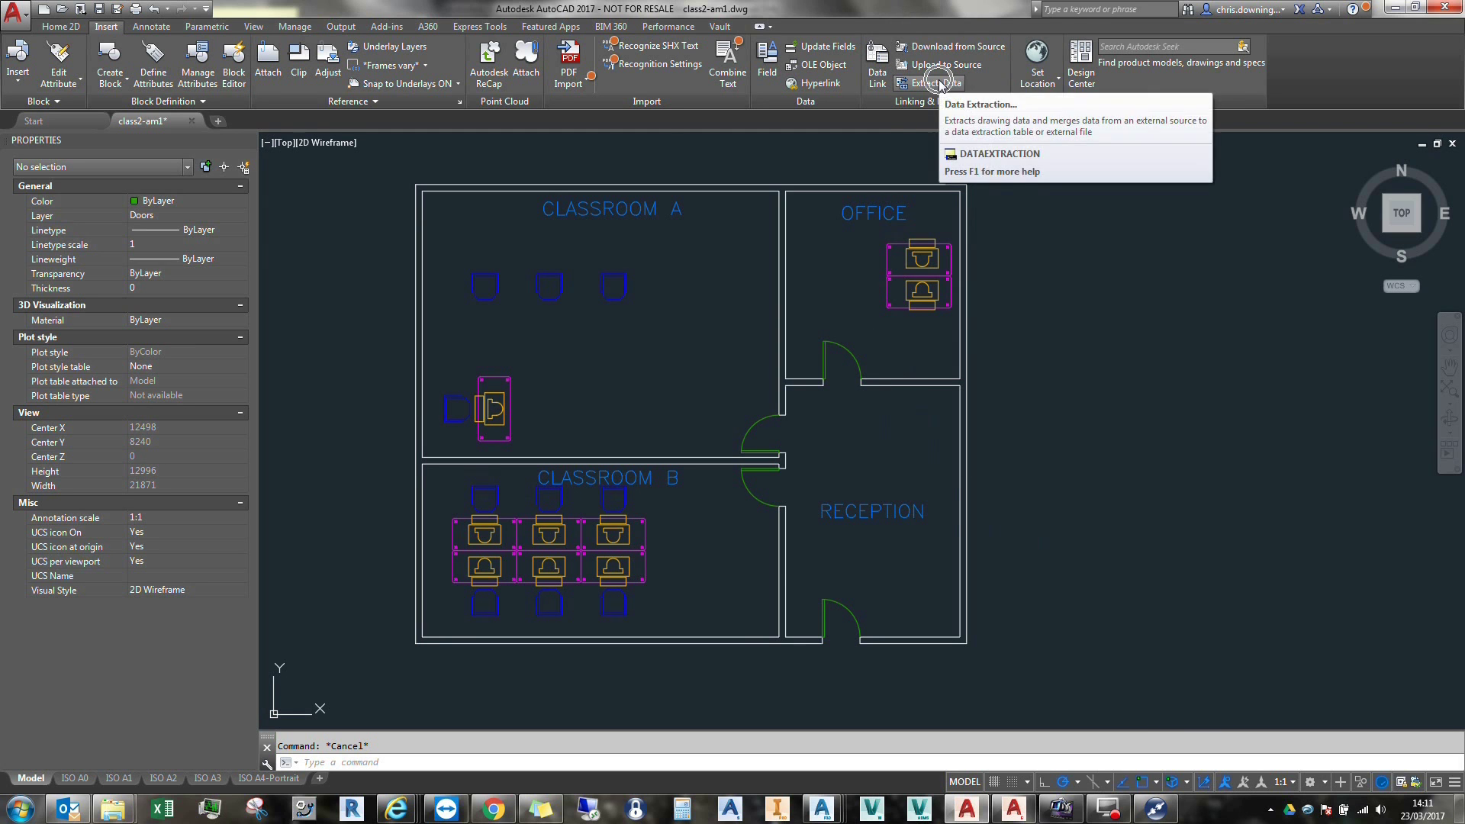
pyautogui.write('ata')
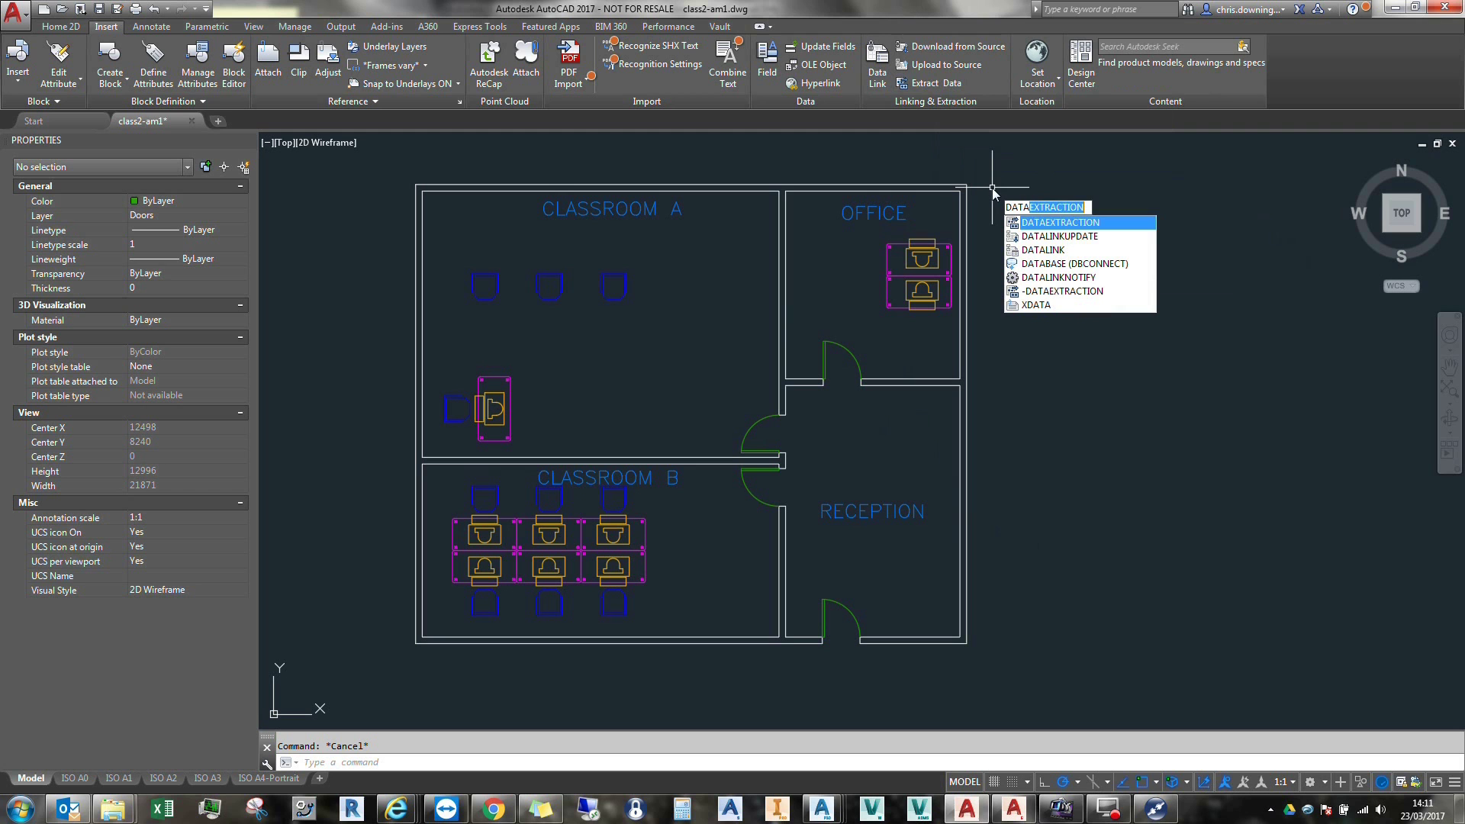
pyautogui.press('Return')
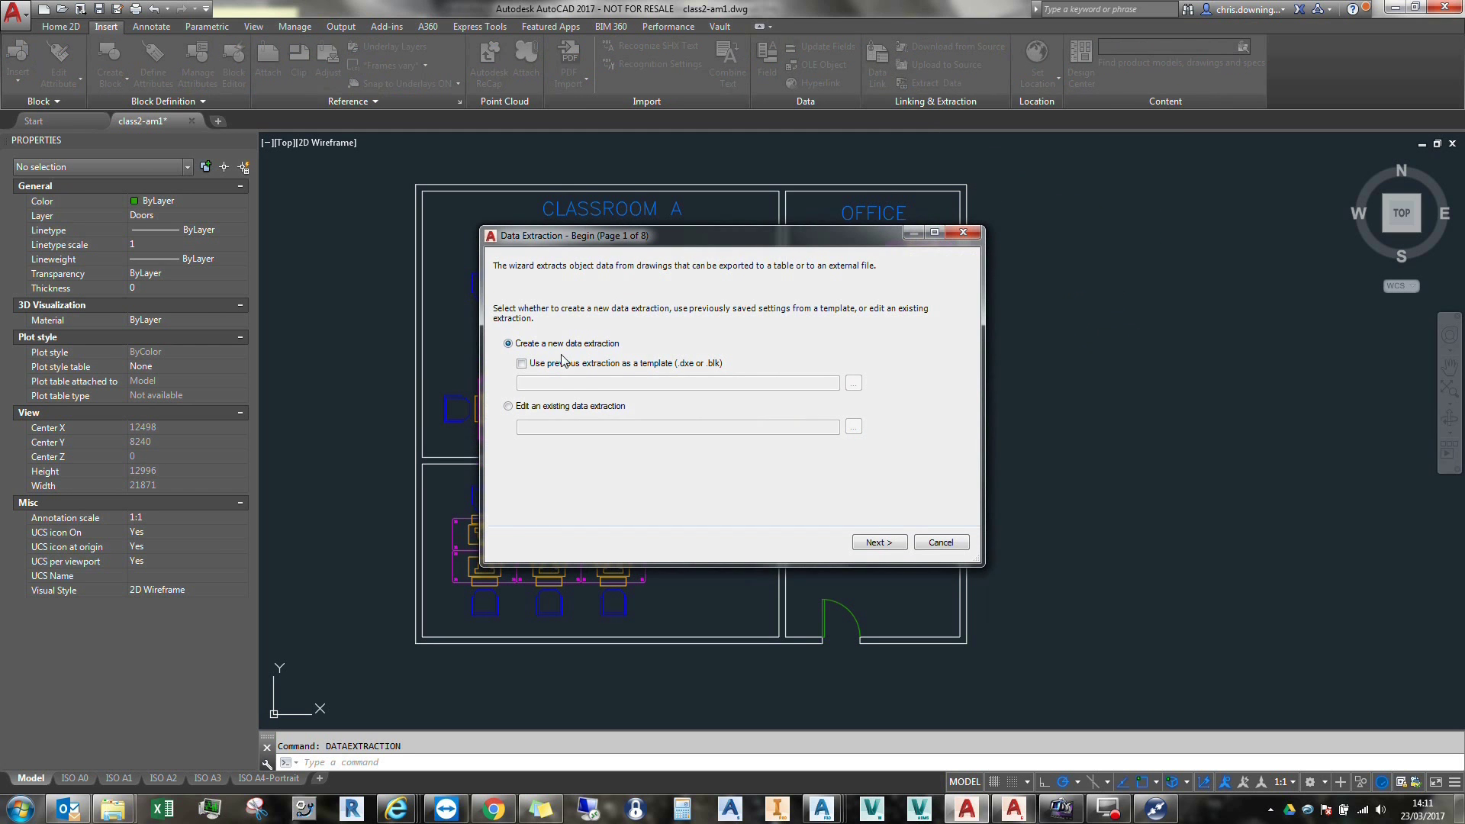
# Step: Start a new data extraction and save it as CLASS_3.dxe
pyautogui.click(880, 543)
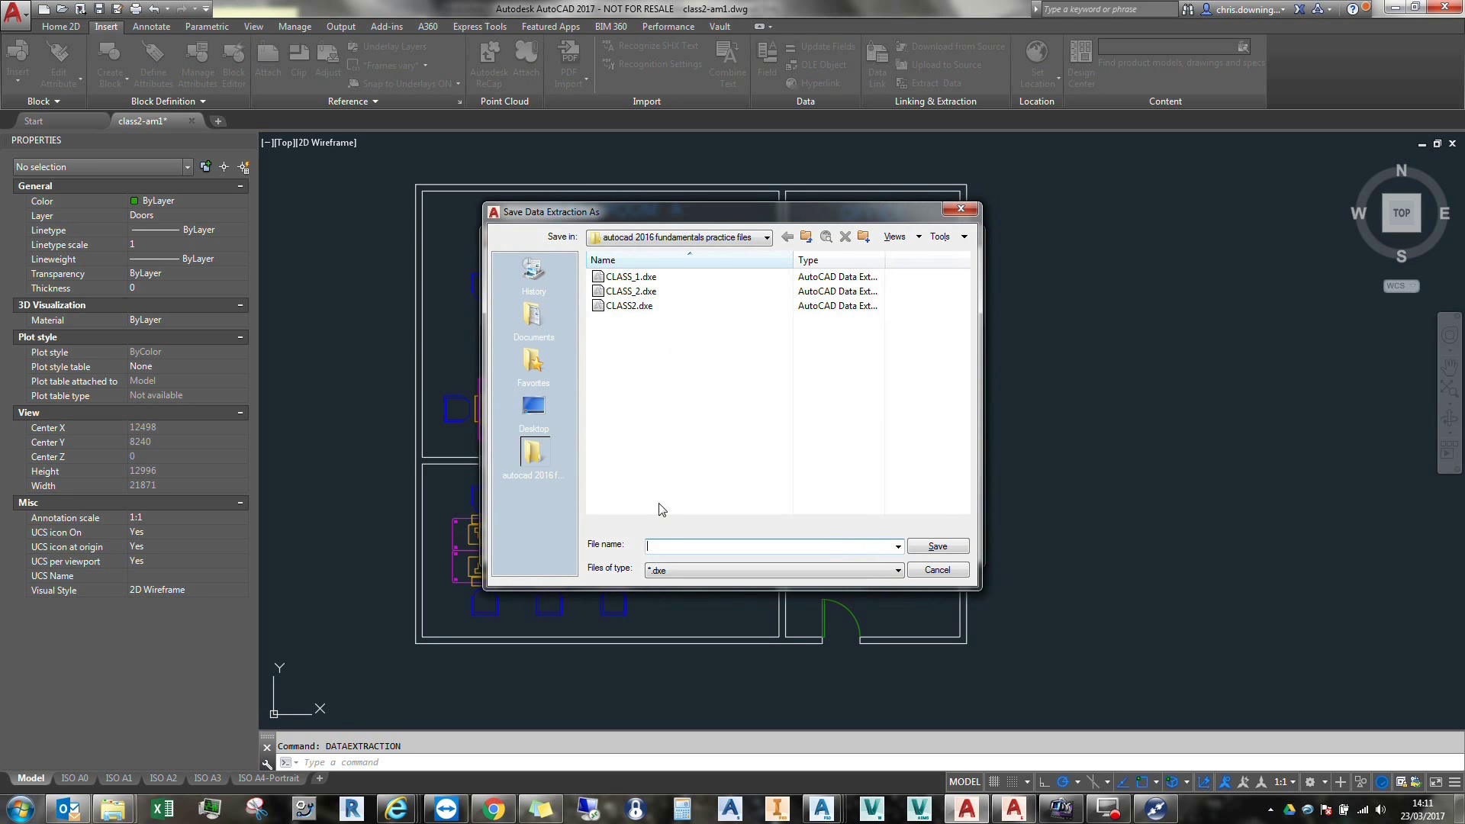
pyautogui.click(632, 291)
pyautogui.doubleClick(684, 546)
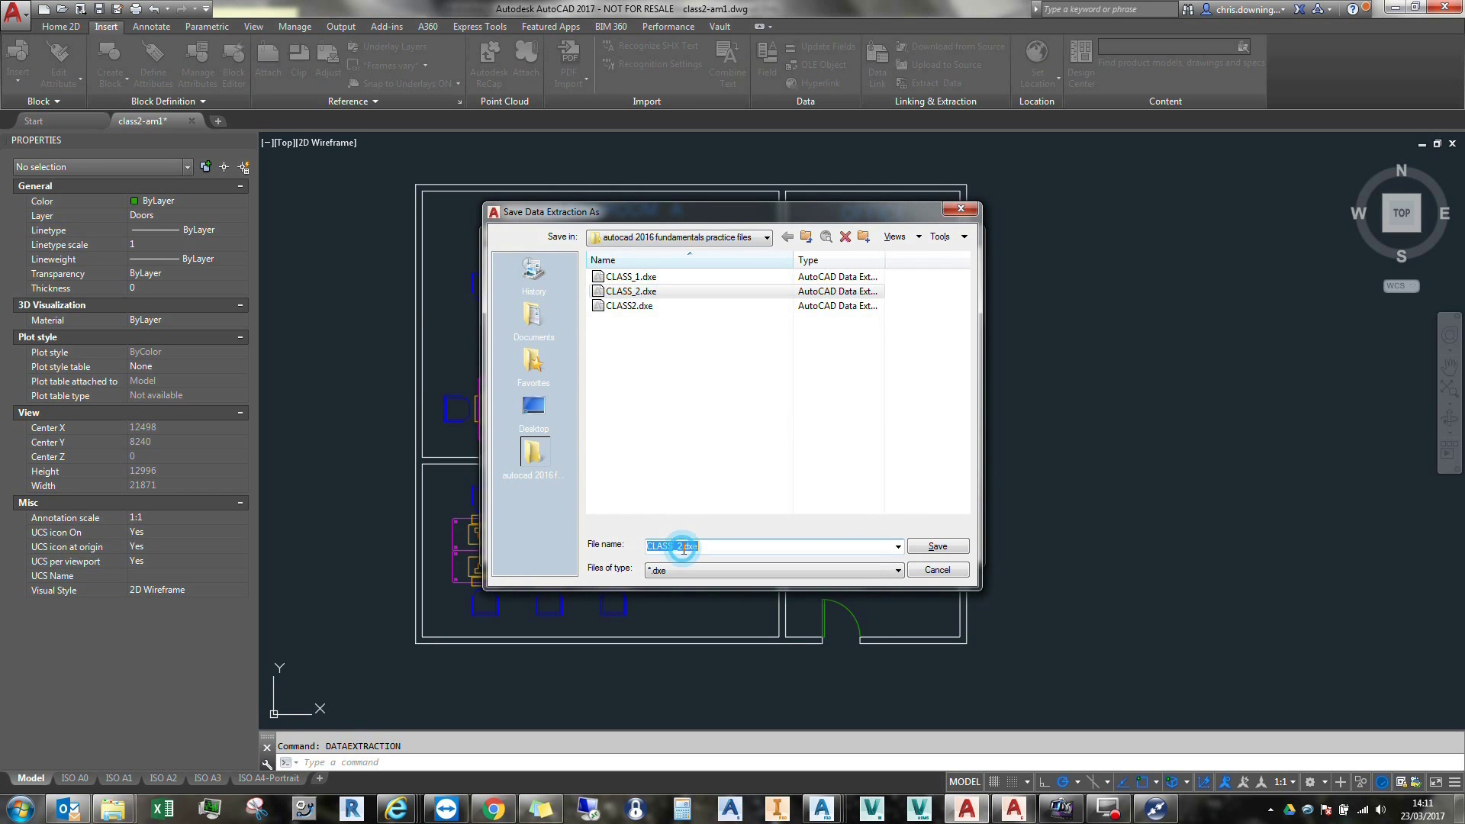
pyautogui.press('Tab')
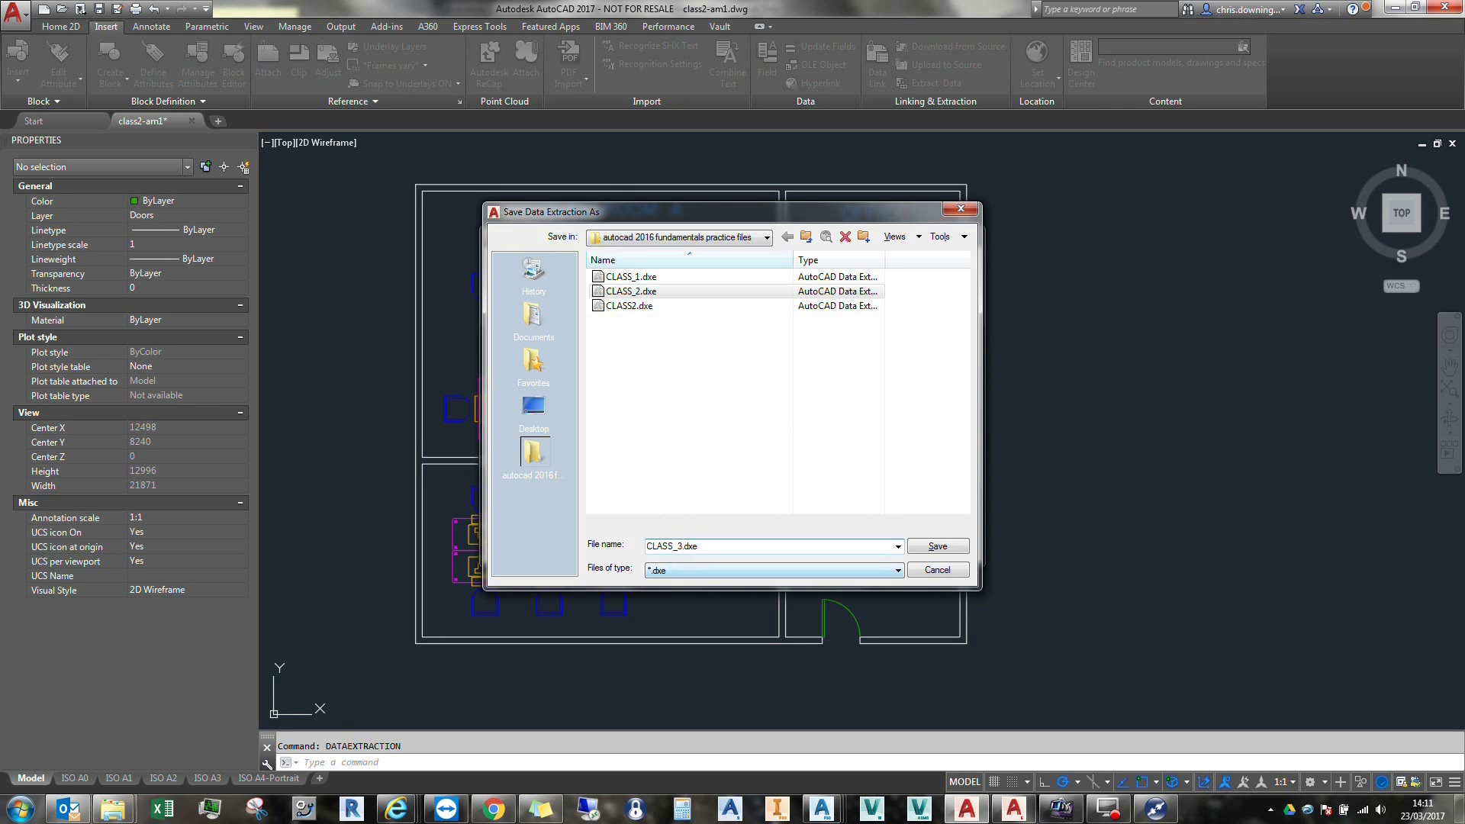
pyautogui.click(966, 549)
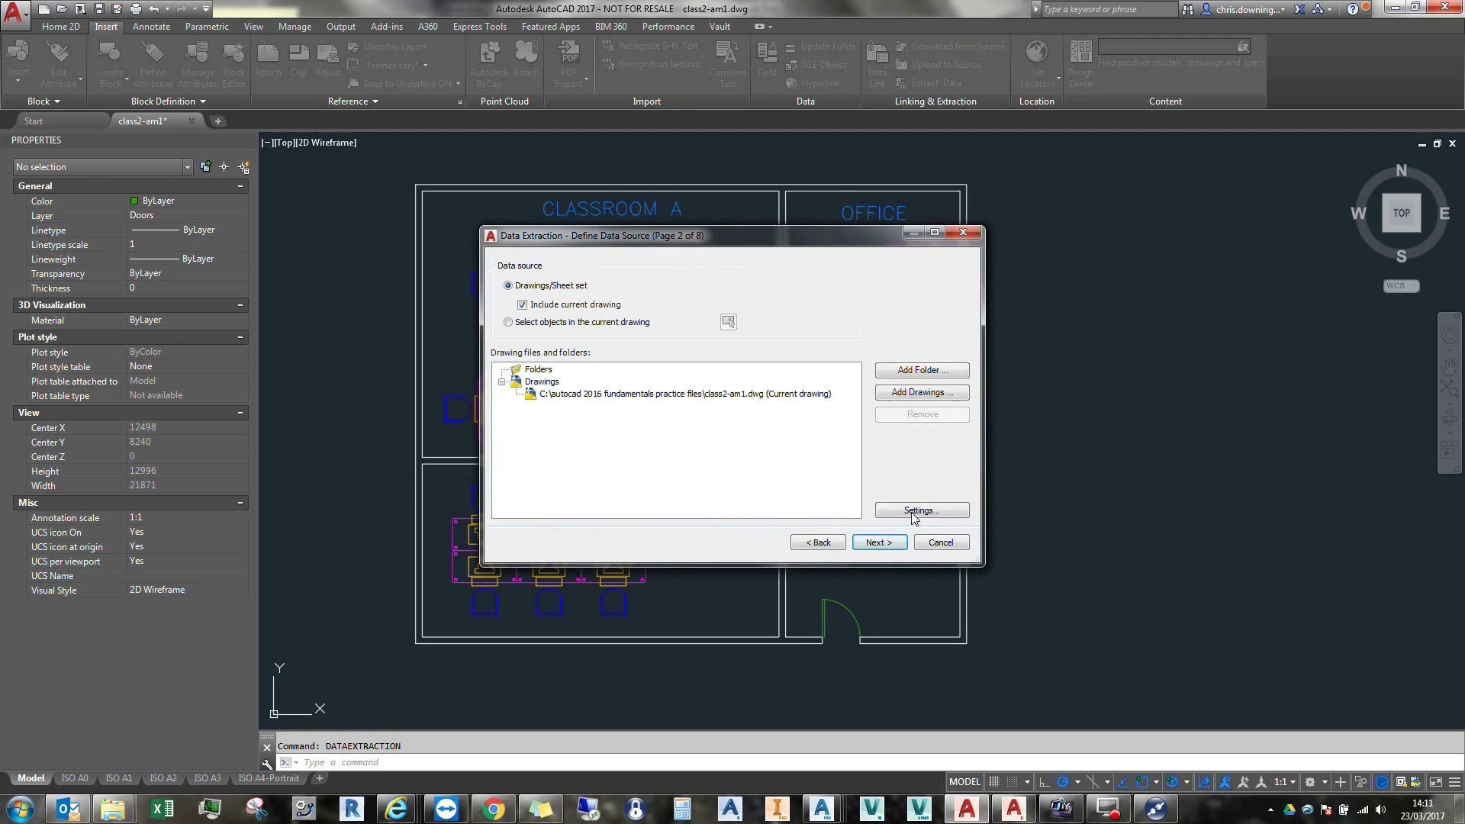
# Step: Set the extraction to list blocks only, then switch the source to objects in the current drawing
pyautogui.click(896, 547)
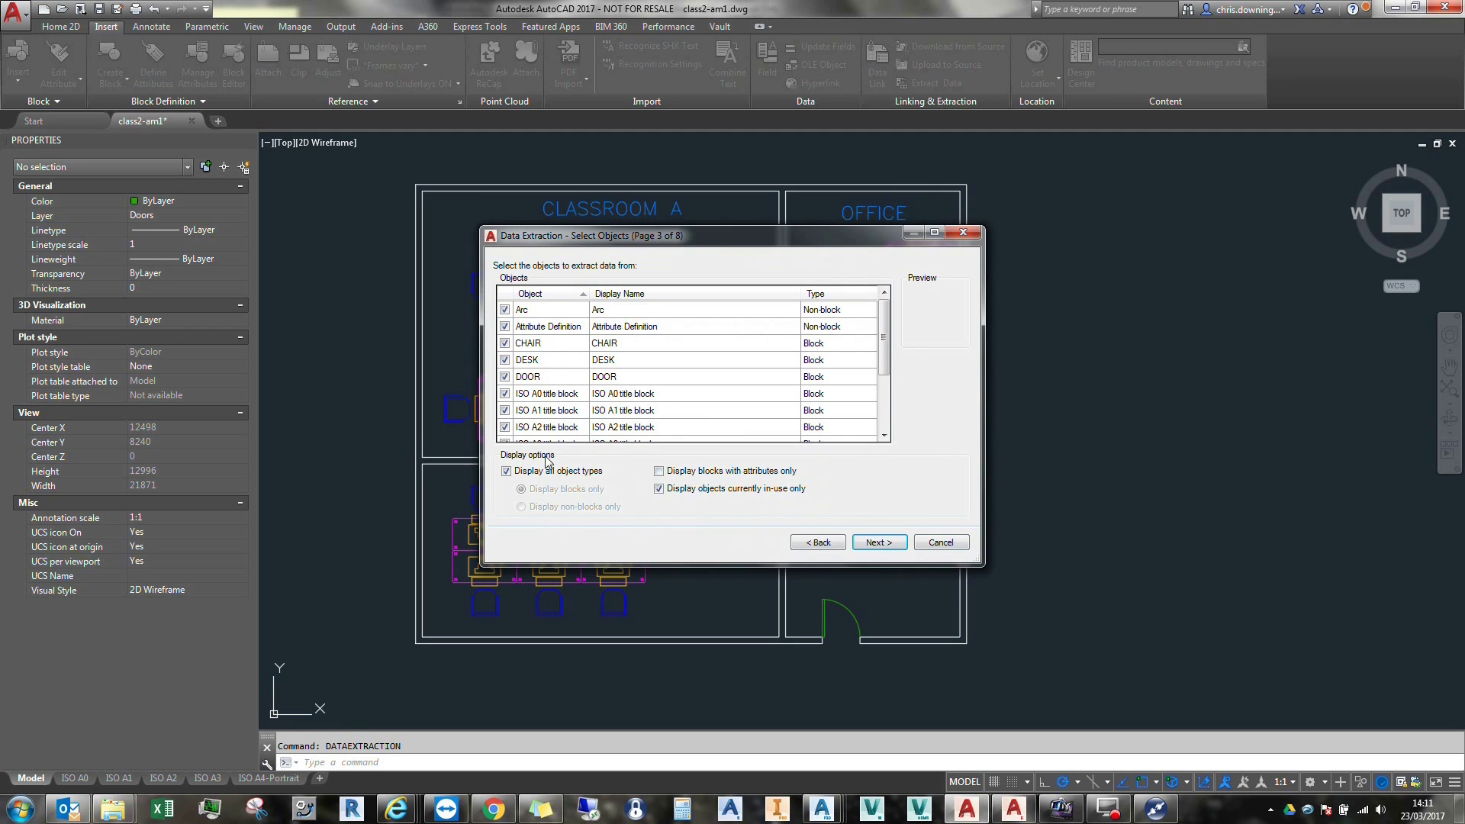
pyautogui.click(690, 472)
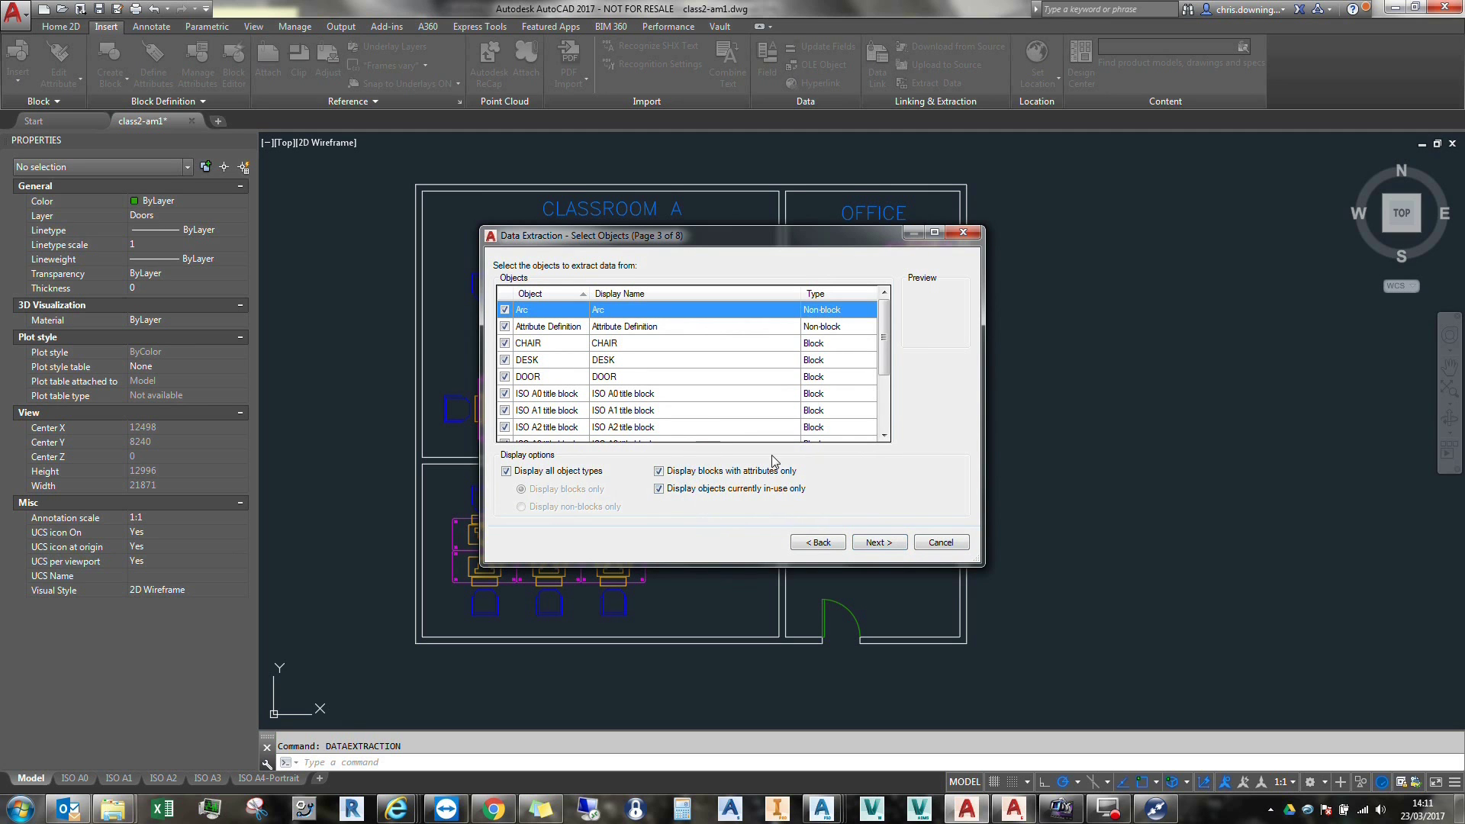
pyautogui.click(760, 489)
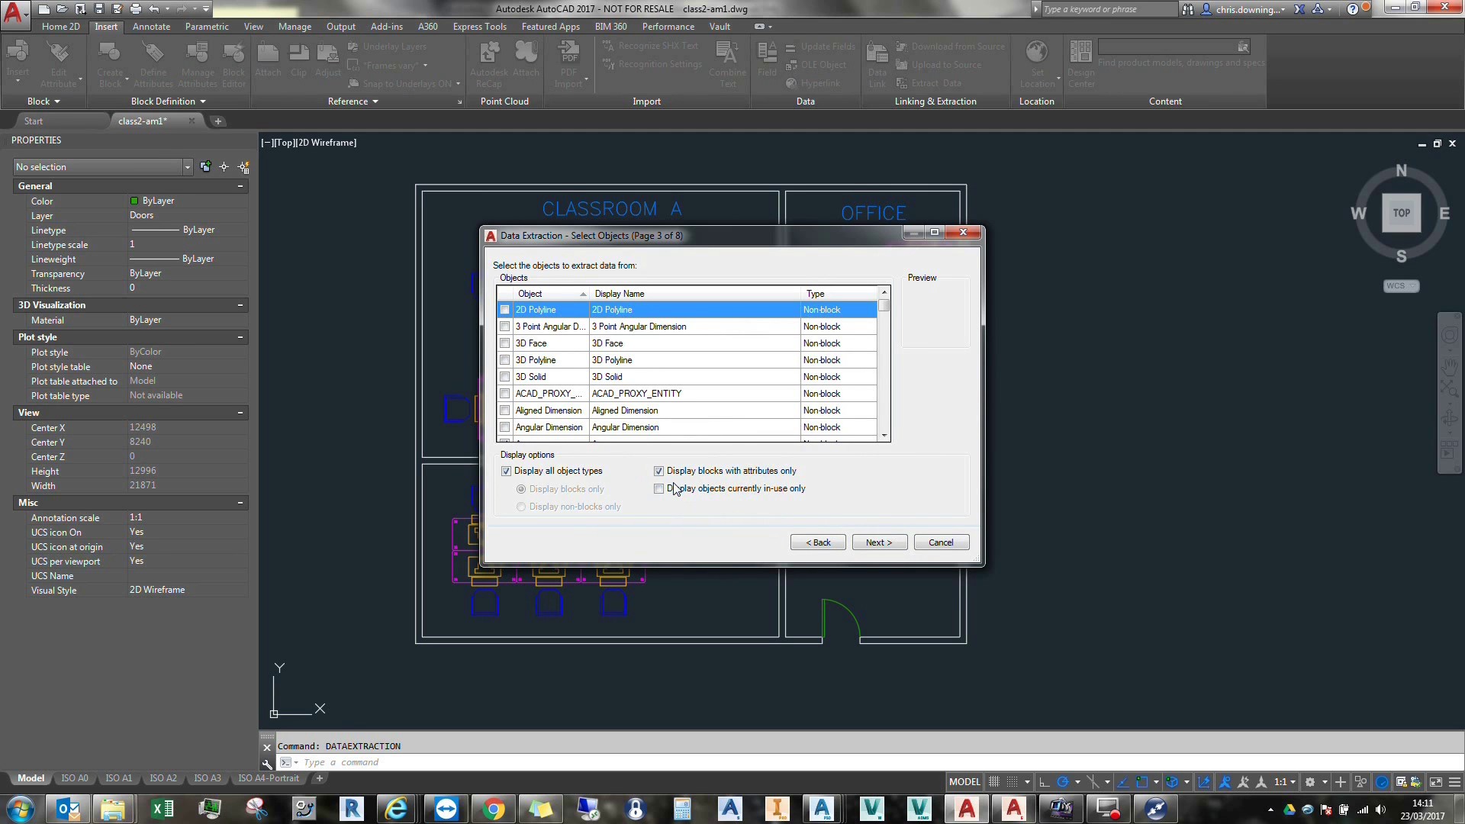
pyautogui.click(538, 474)
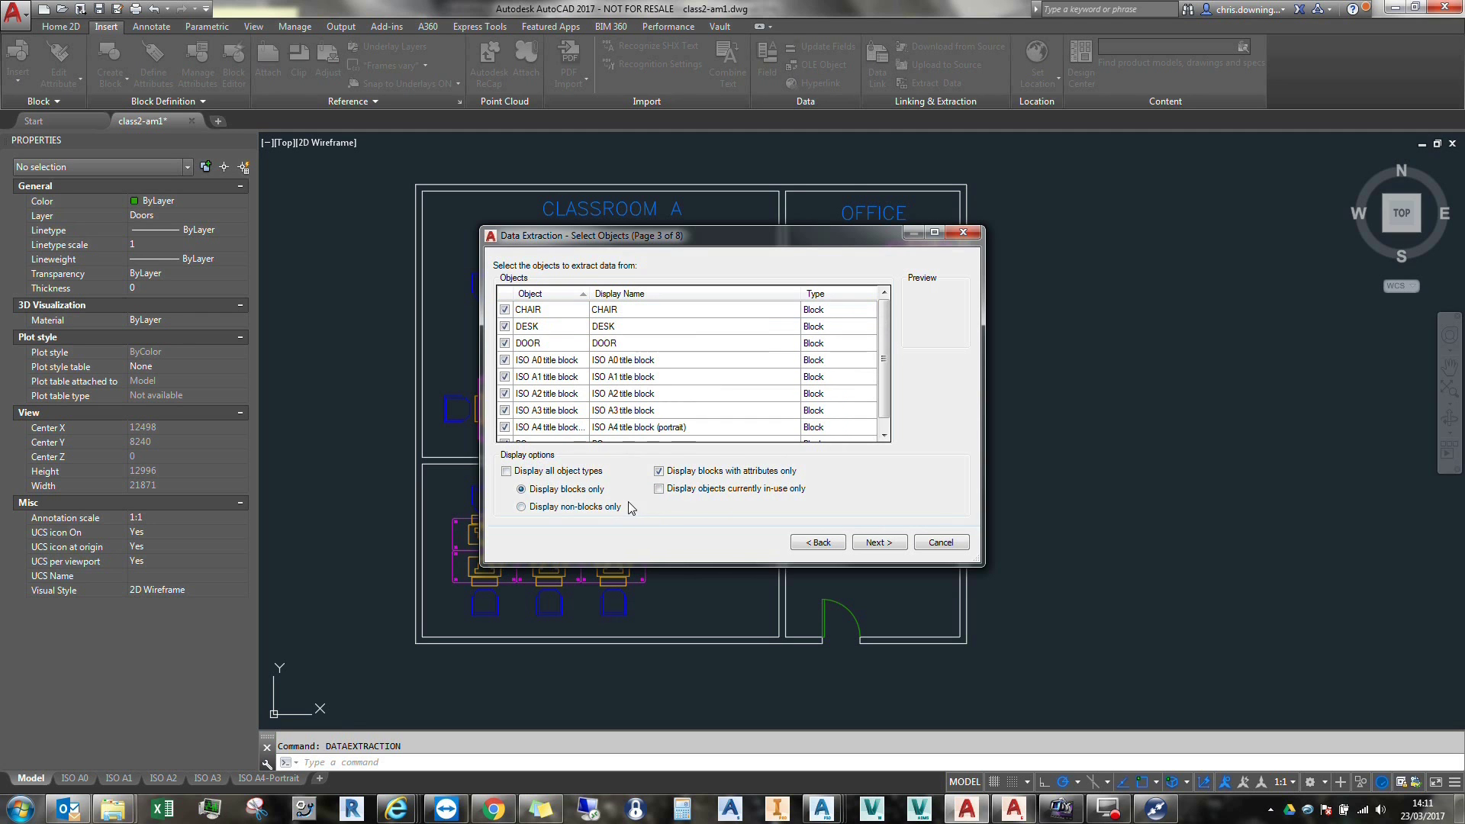
pyautogui.click(821, 544)
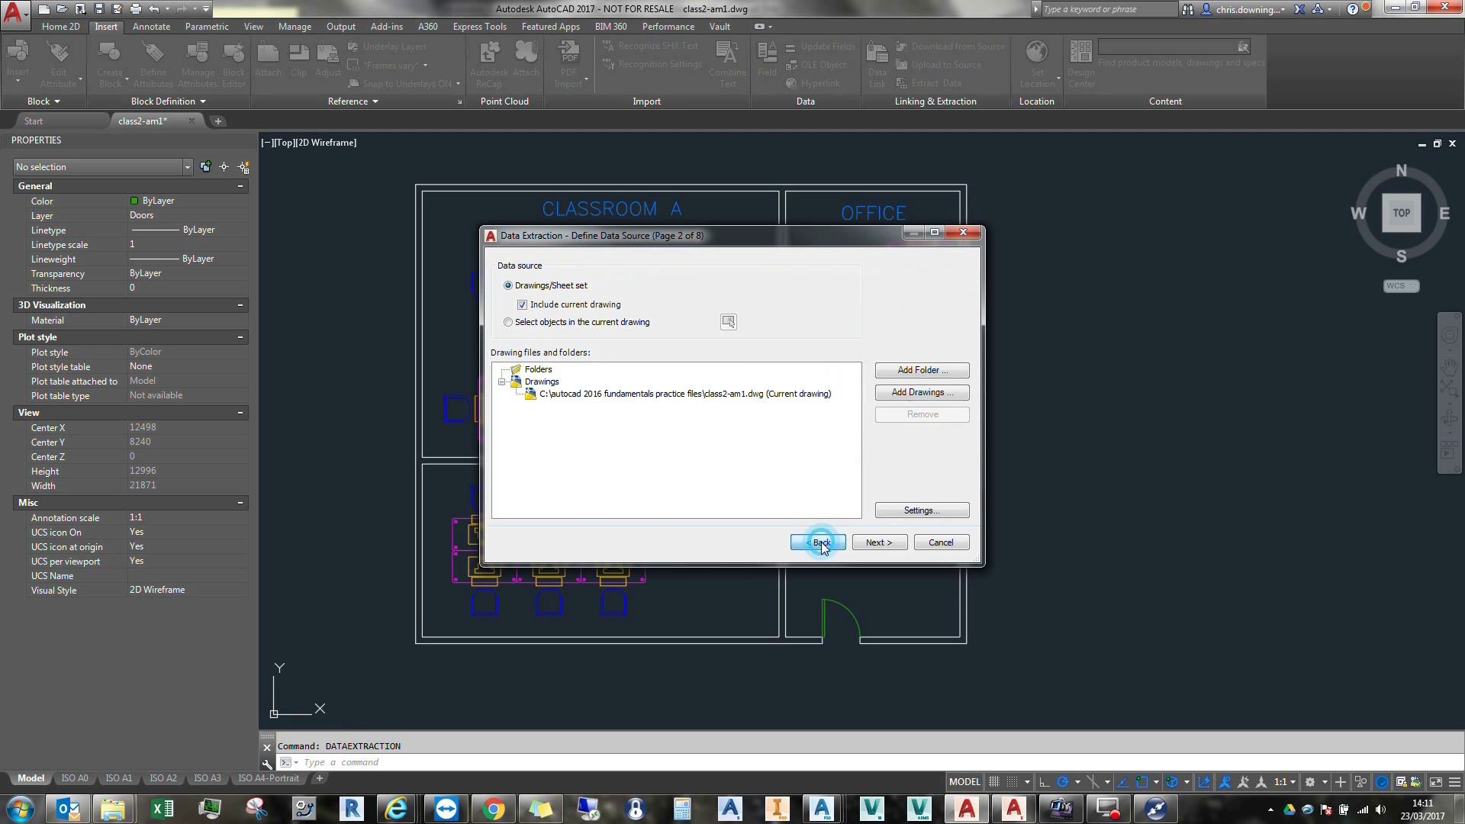
pyautogui.click(571, 321)
# Step: Window-select the entire floor plan as the extraction objects
pyautogui.click(729, 321)
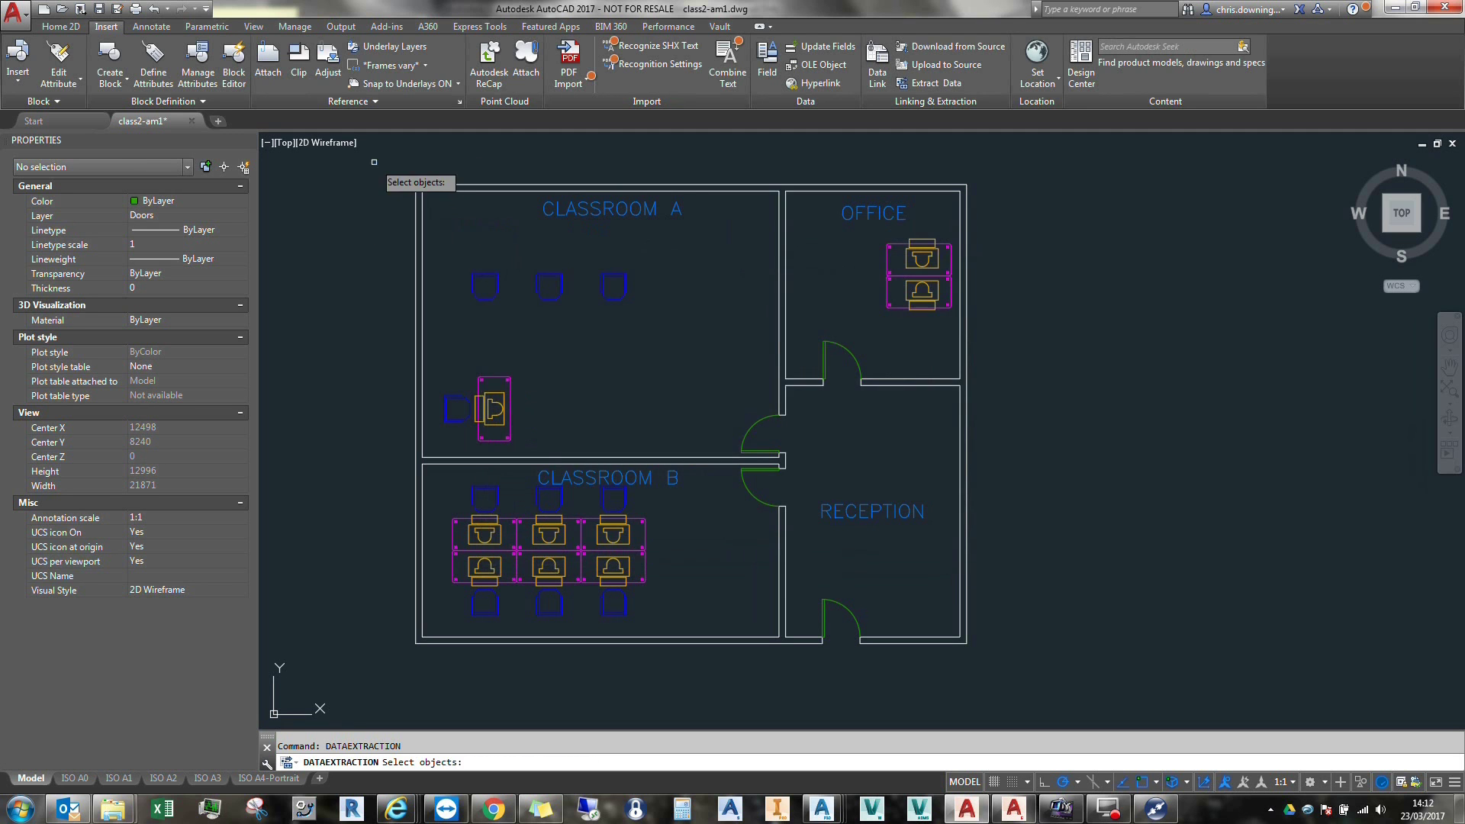
pyautogui.click(374, 162)
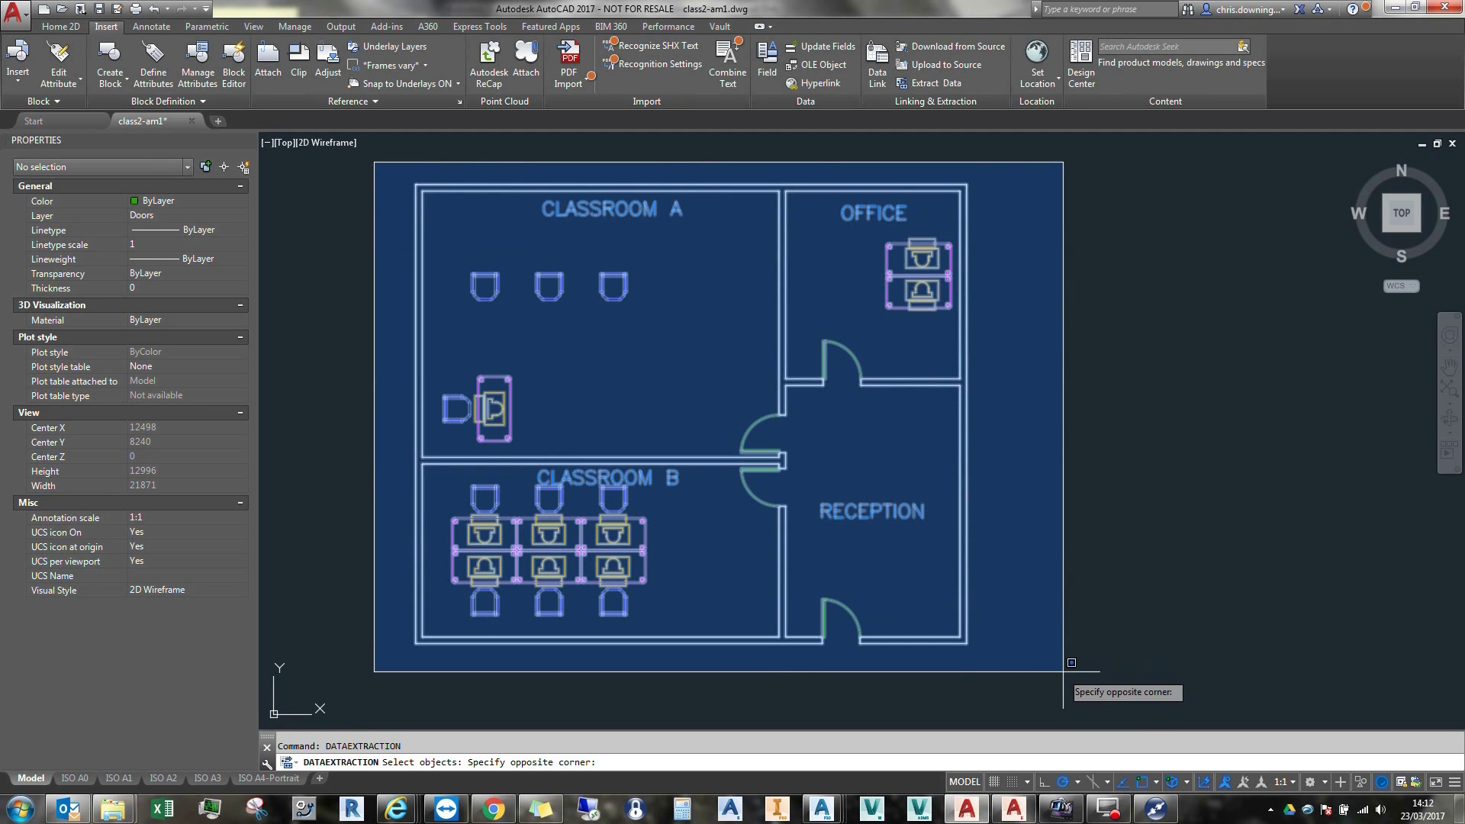
pyautogui.click(1021, 679)
pyautogui.press('Return')
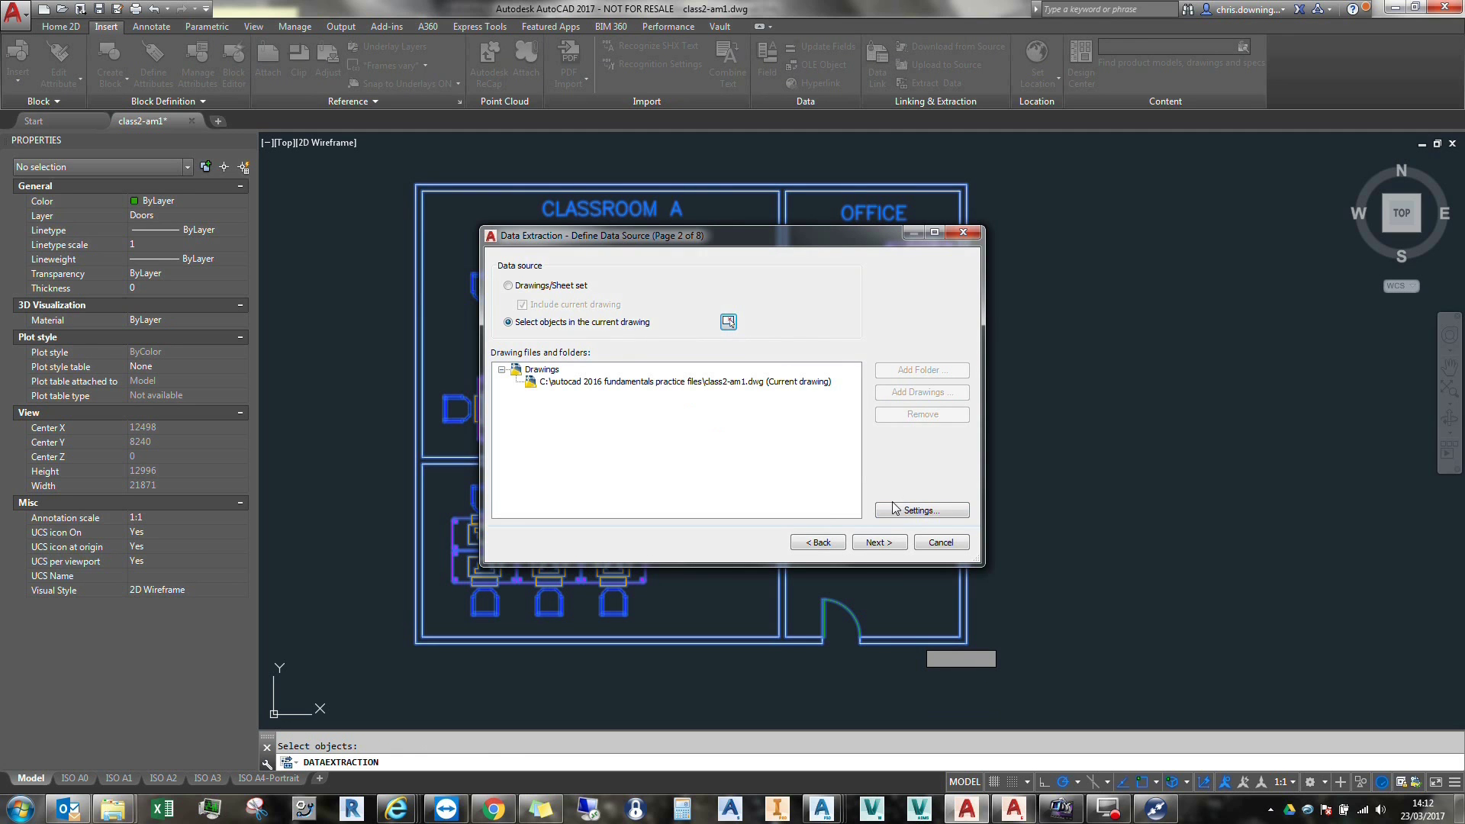
# Step: Include the PC, DOOR, DESK and CHAIR blocks in the extraction
pyautogui.click(883, 542)
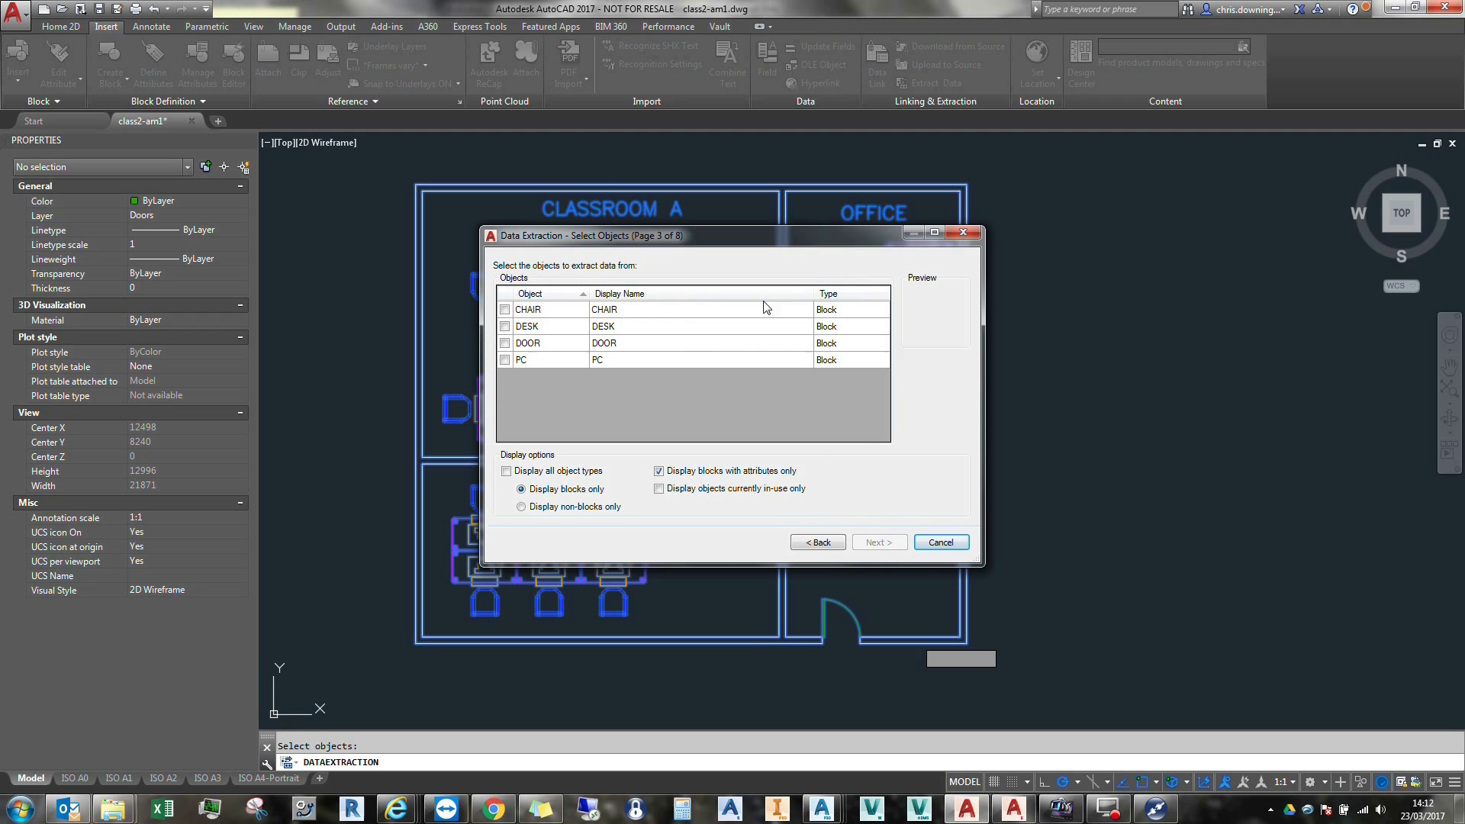
pyautogui.click(504, 359)
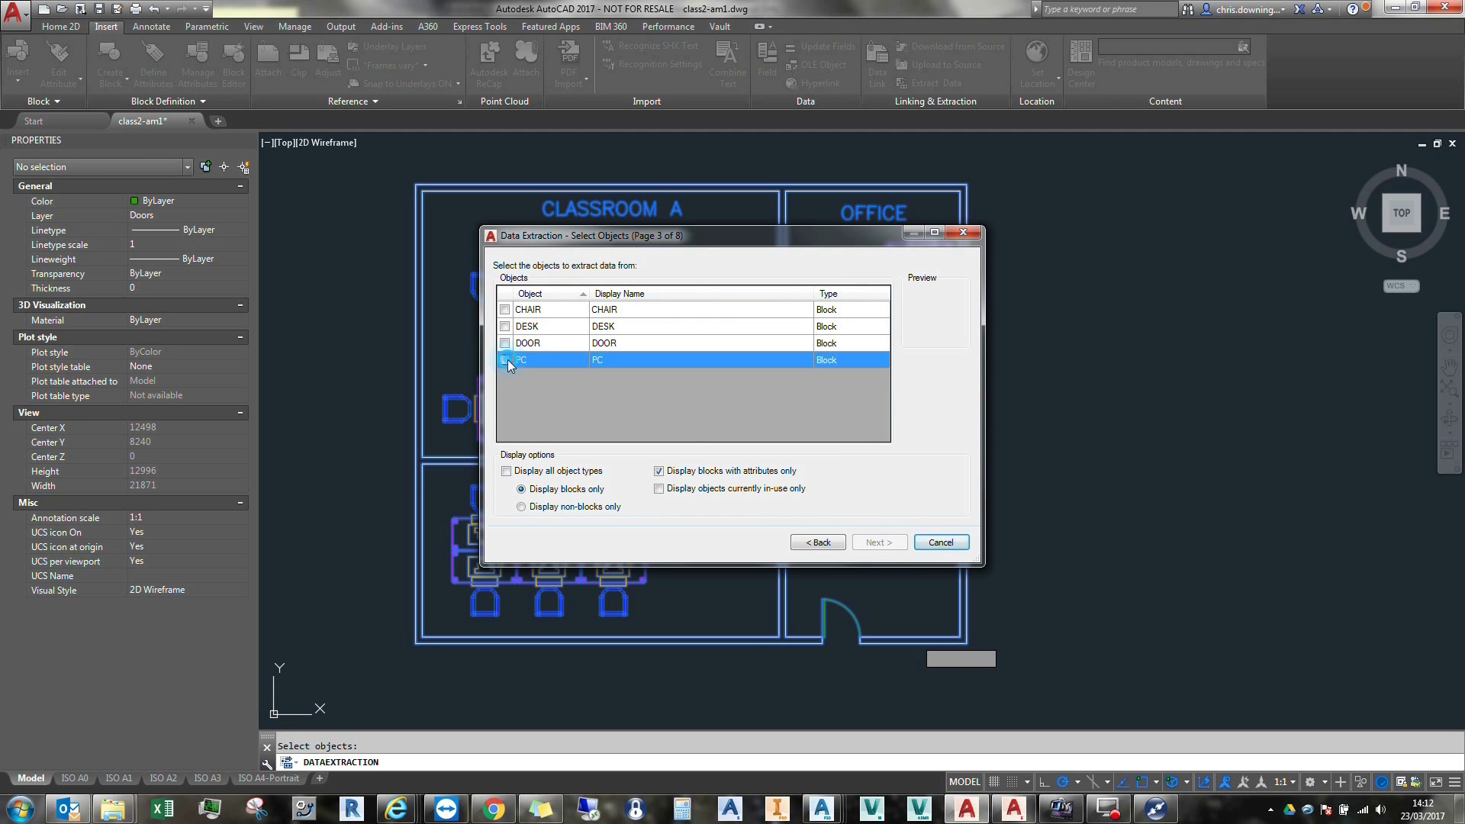
pyautogui.click(504, 343)
pyautogui.click(505, 326)
pyautogui.click(506, 310)
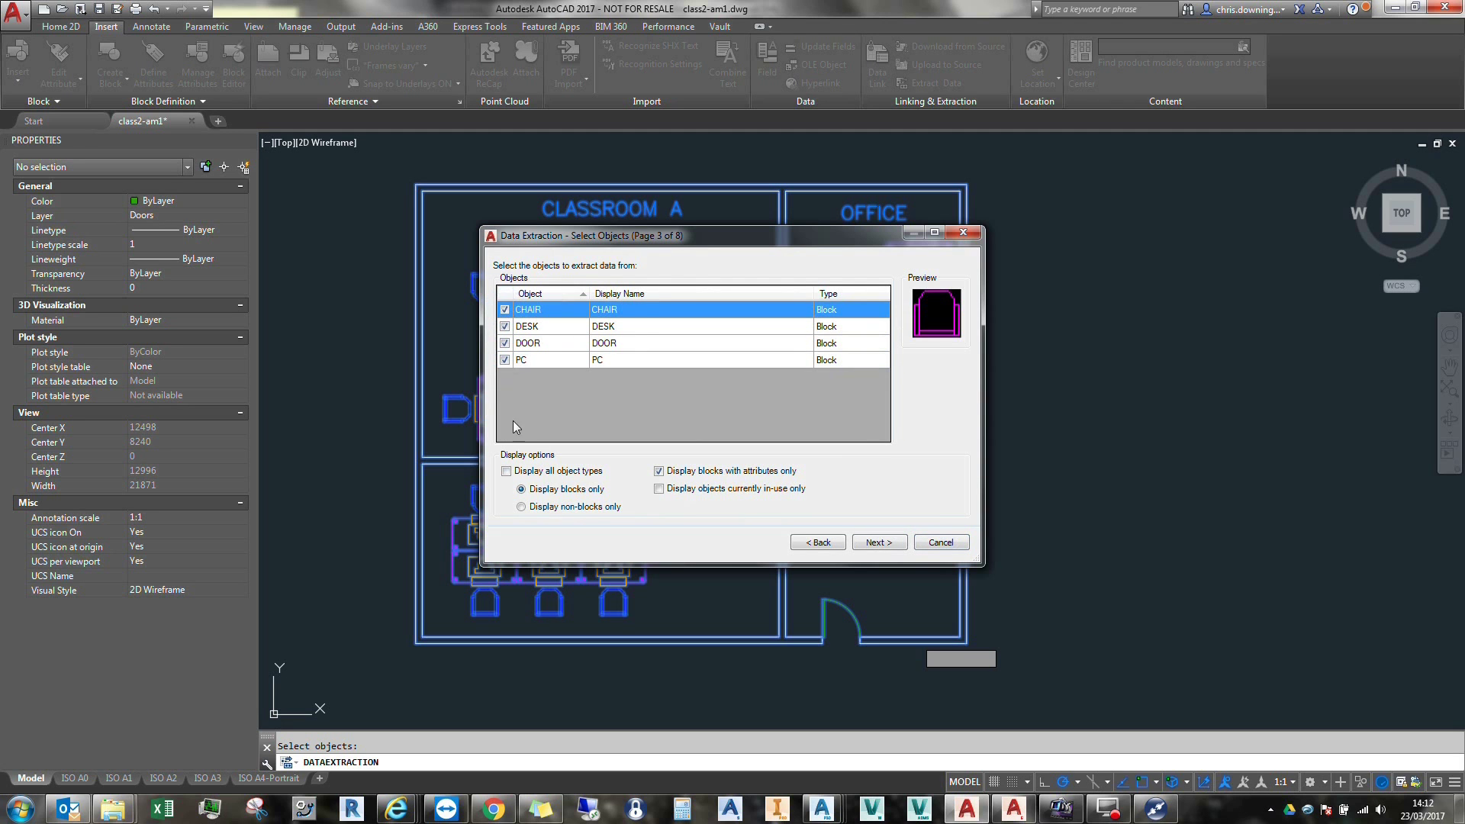
# Step: Filter the property list to Attribute only by unchecking 3D Visualization, Drawing, General, Geometry and Misc
pyautogui.click(889, 548)
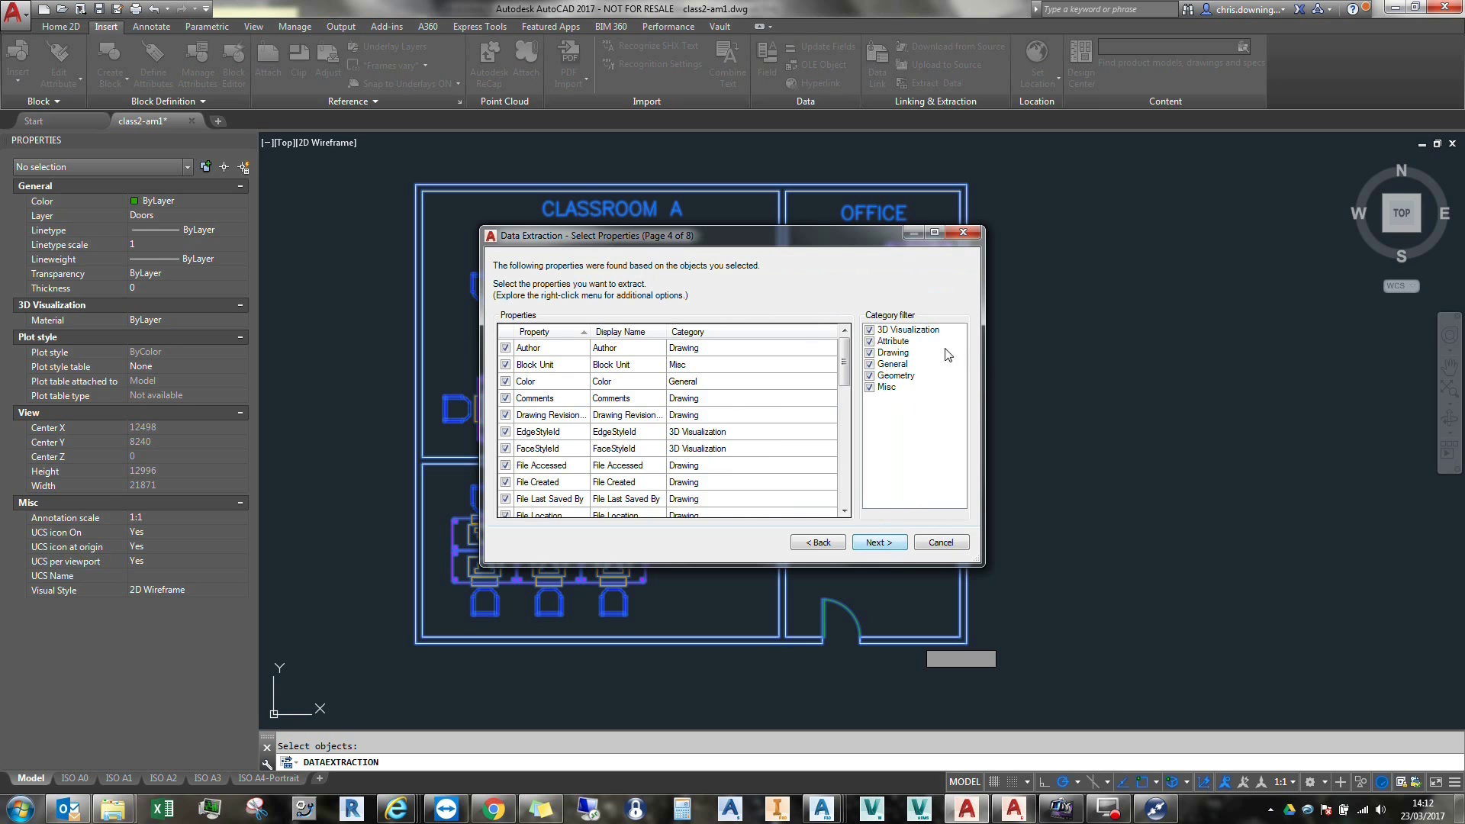
pyautogui.click(869, 330)
pyautogui.click(869, 353)
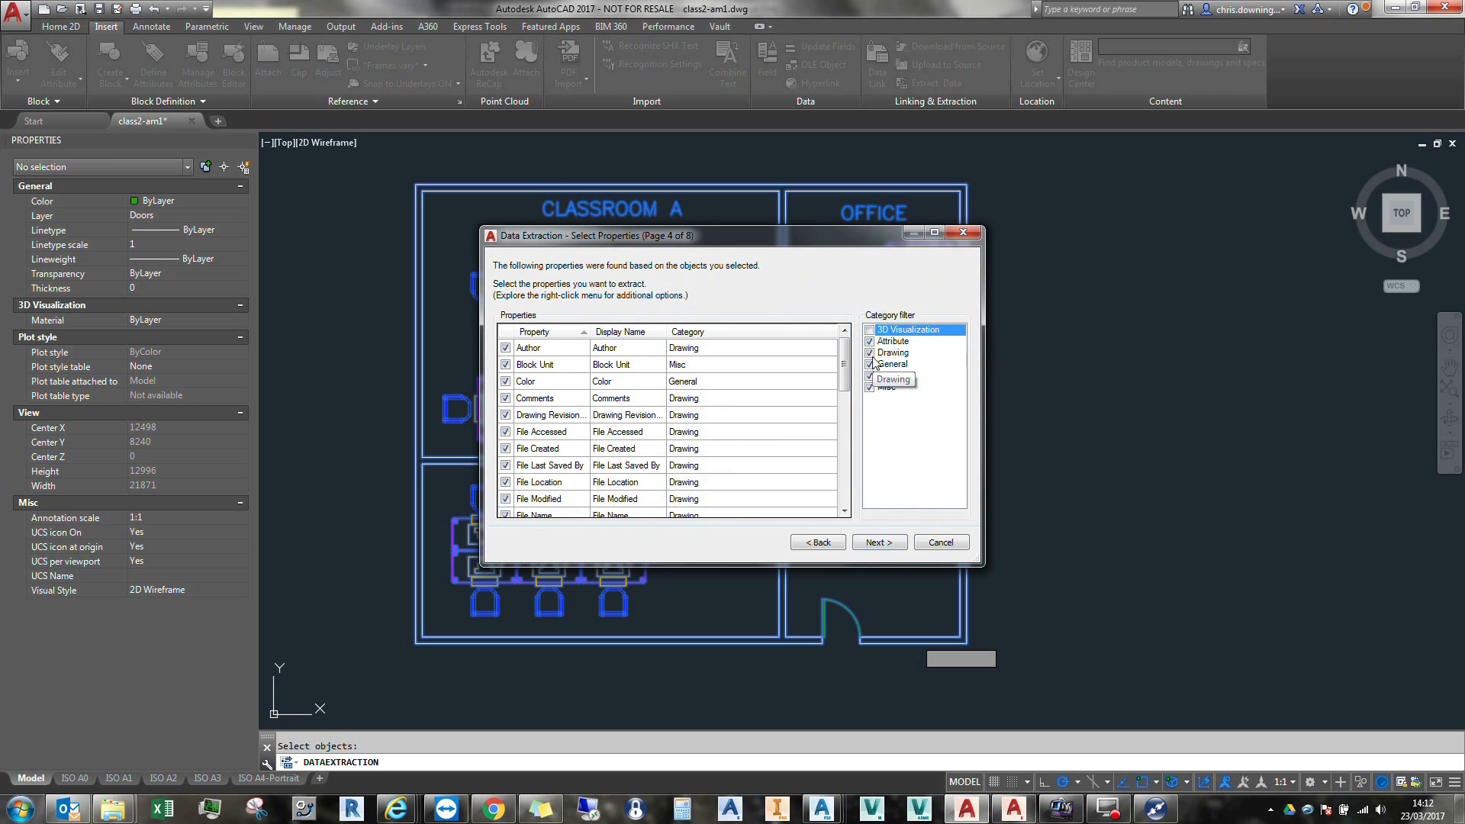
pyautogui.click(870, 364)
pyautogui.click(869, 376)
pyautogui.click(870, 387)
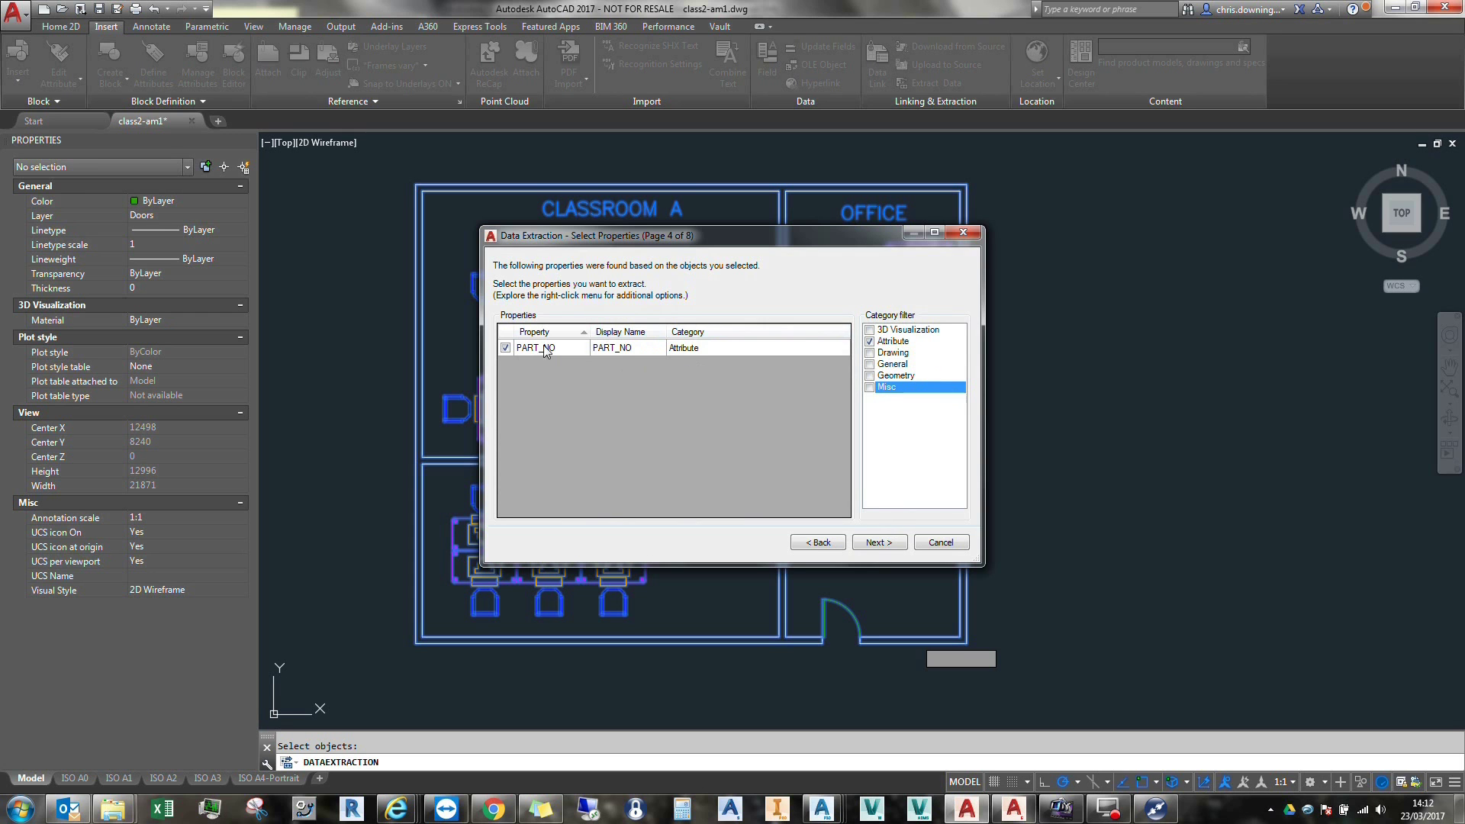
# Step: Rename the PART_NO display name to Part No. and preview the extracted data
pyautogui.click(641, 350)
pyautogui.click(642, 350)
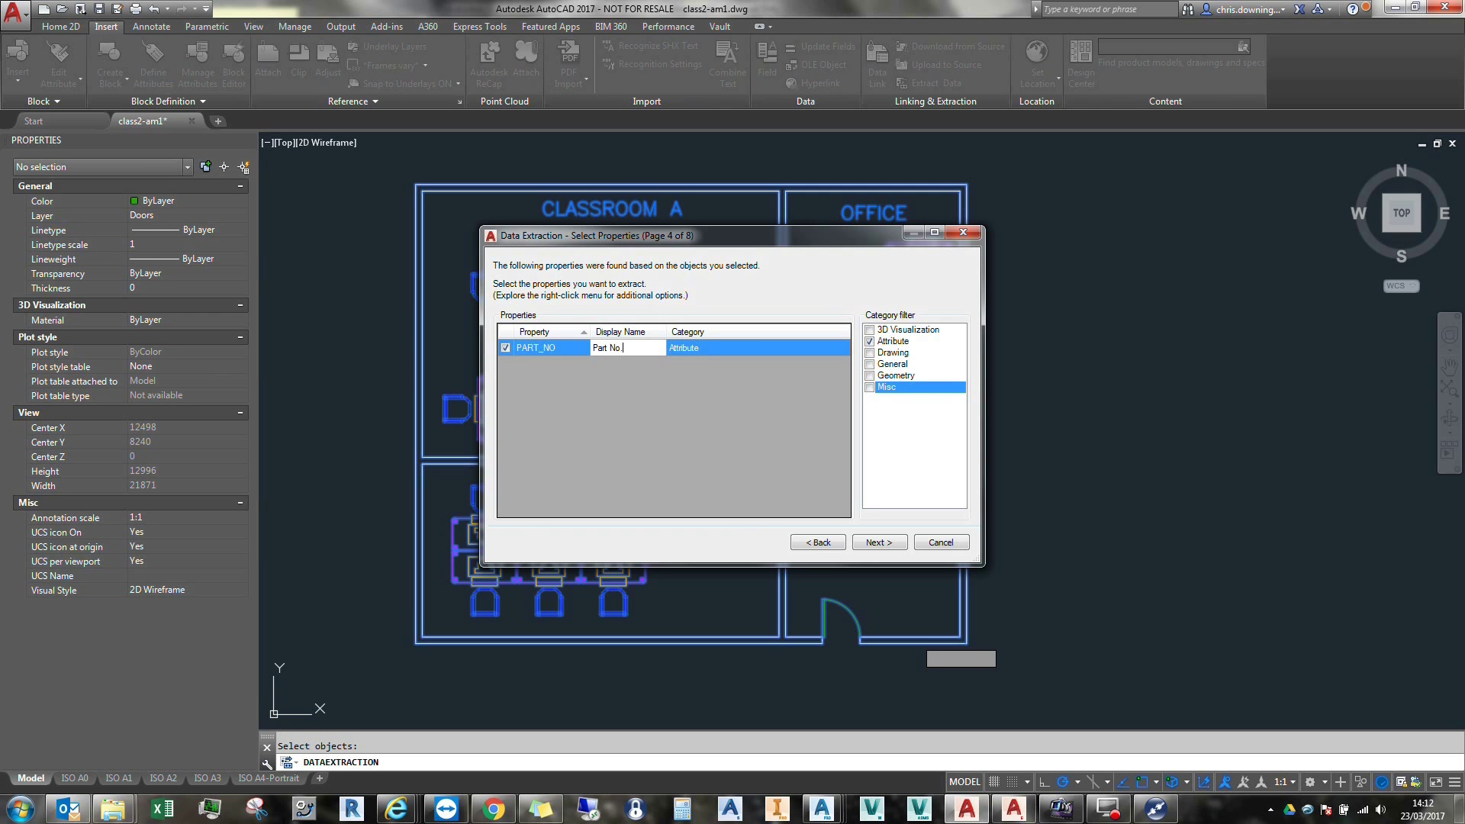
pyautogui.click(903, 545)
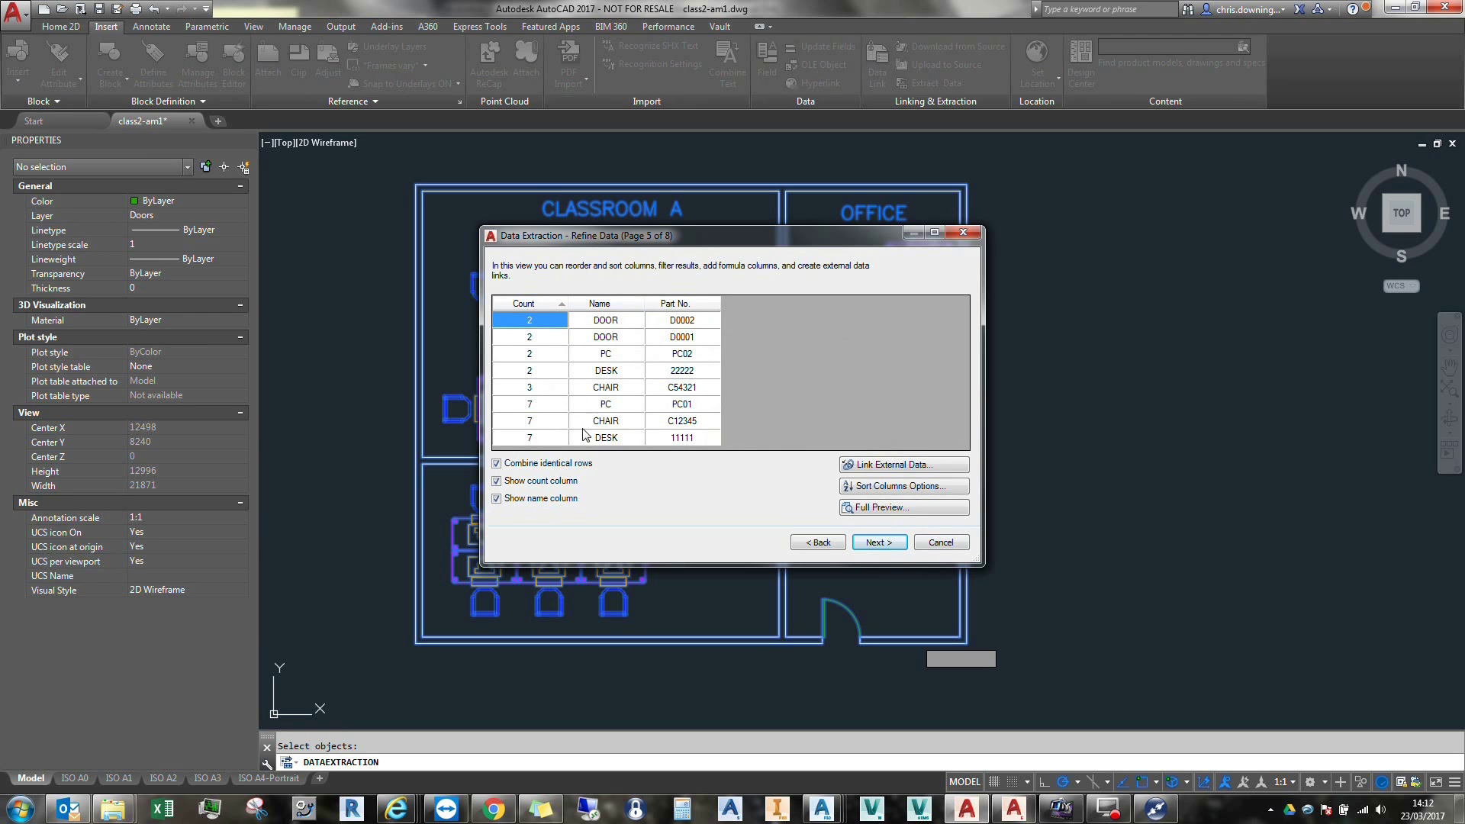
# Step: Sort the extracted block rows by the Name column
pyautogui.click(617, 304)
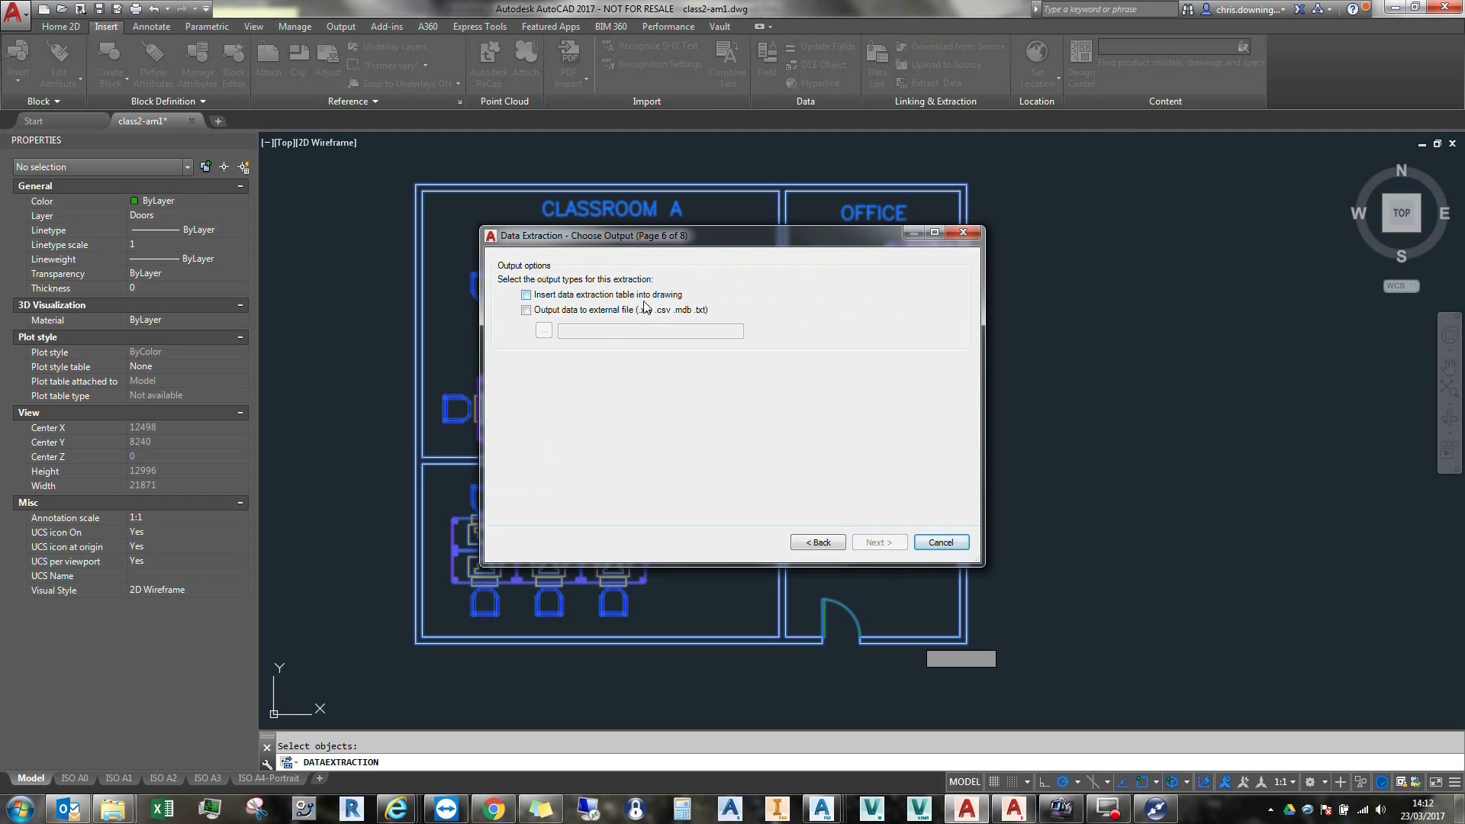
# Step: Export the extraction to class2-am1.xls in the practice files folder and launch Excel
pyautogui.click(560, 311)
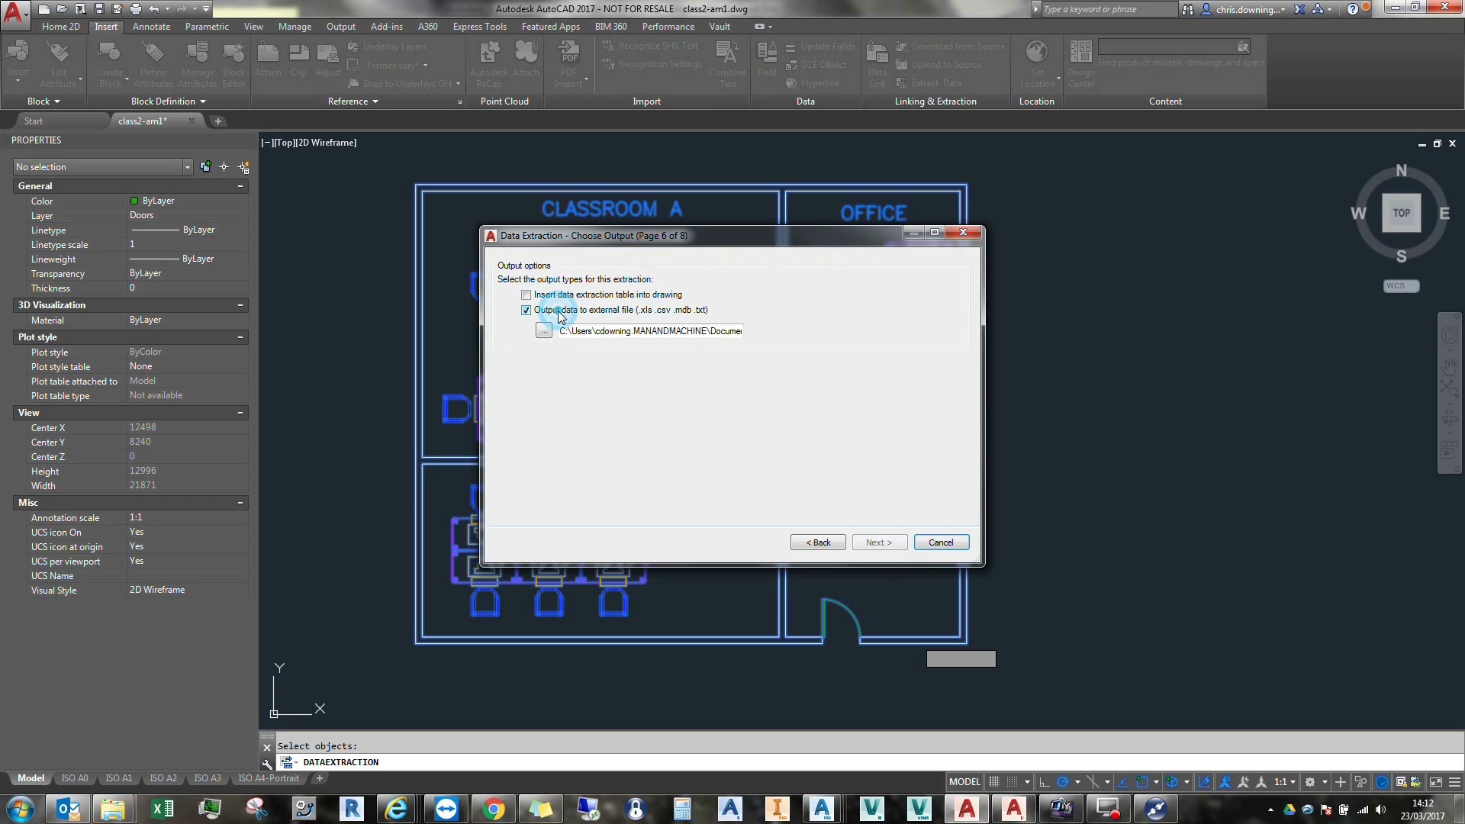
pyautogui.click(545, 329)
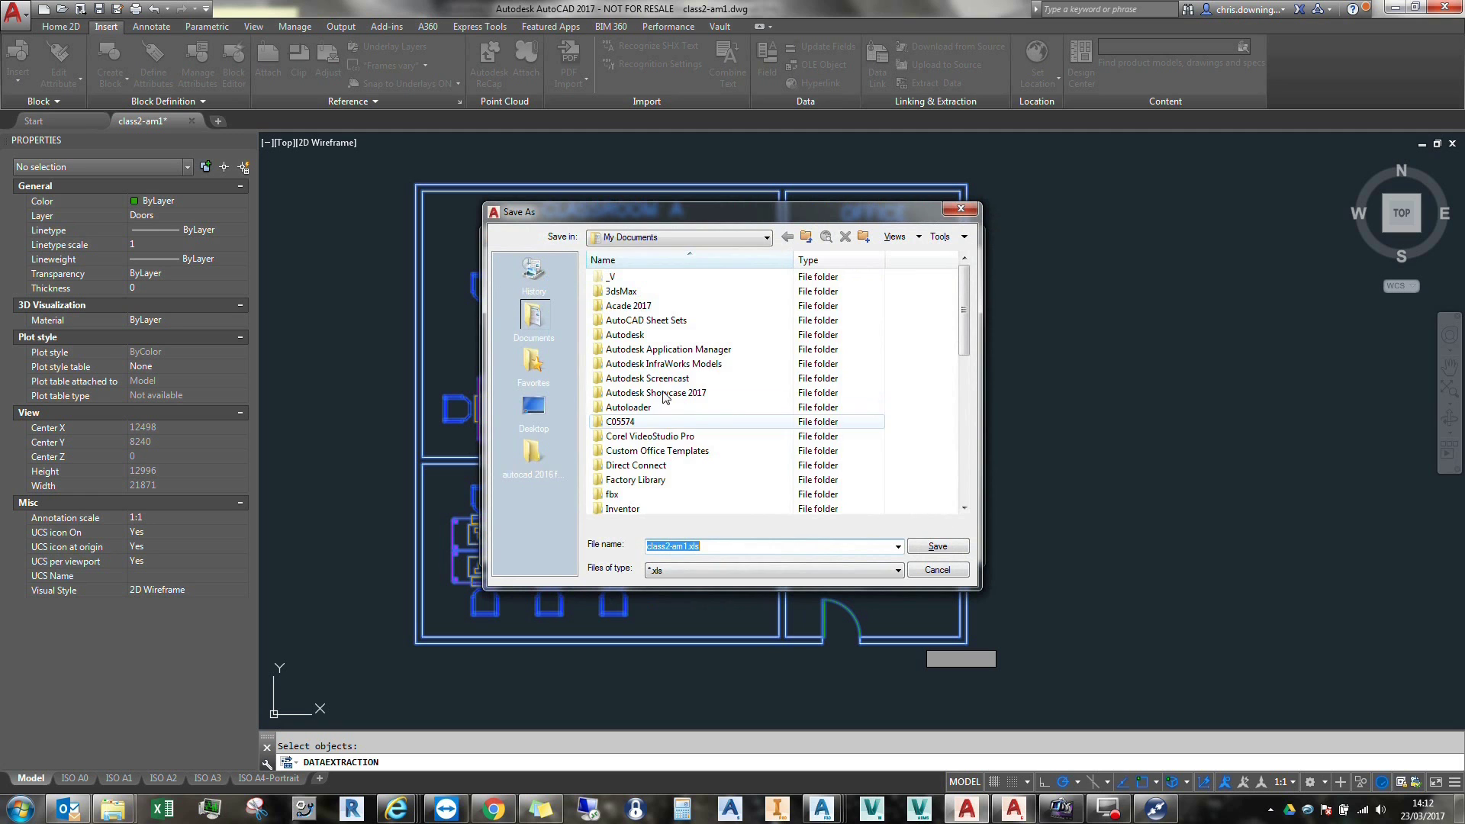
pyautogui.click(533, 454)
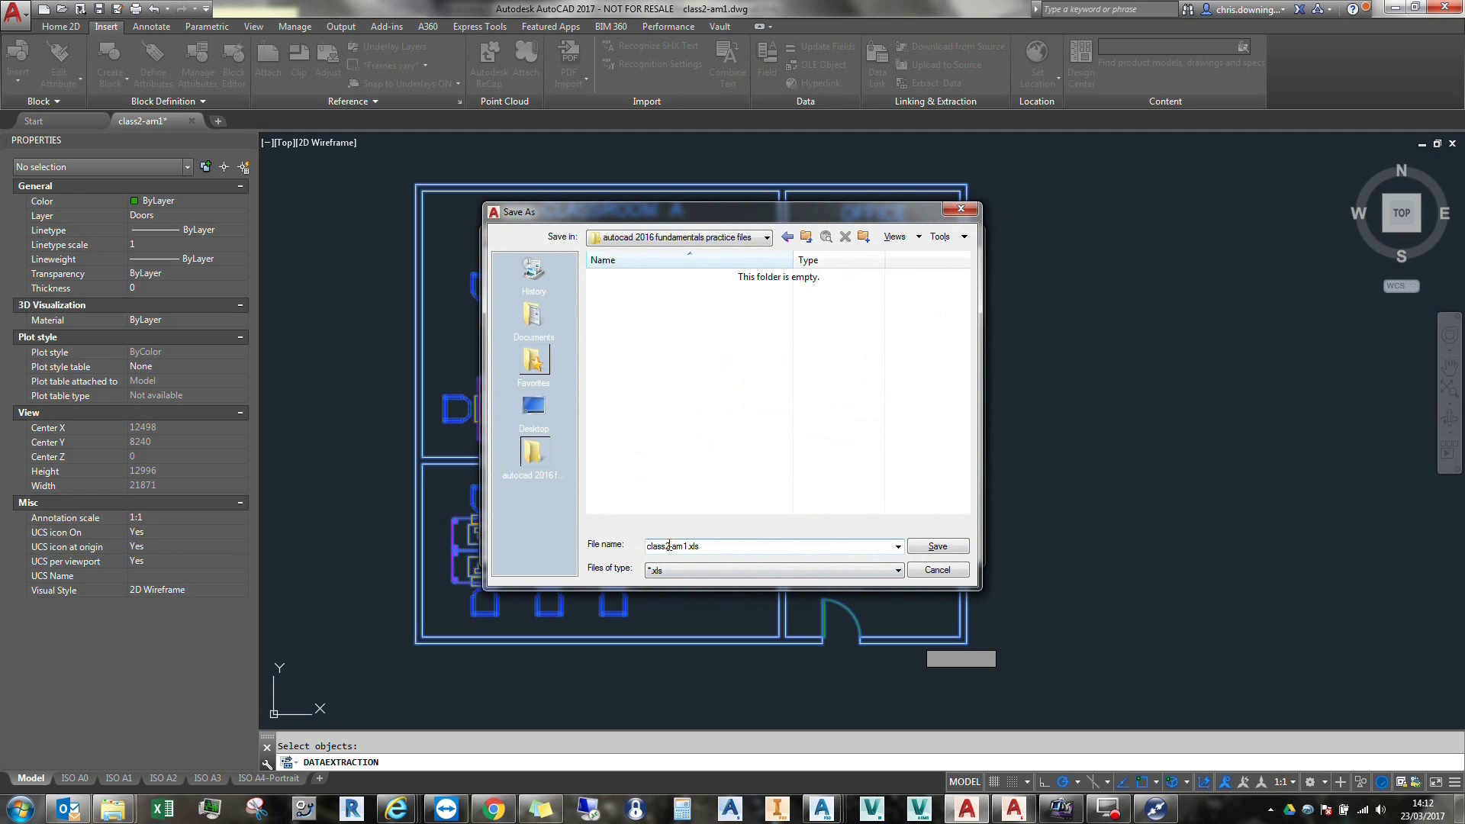
pyautogui.click(953, 549)
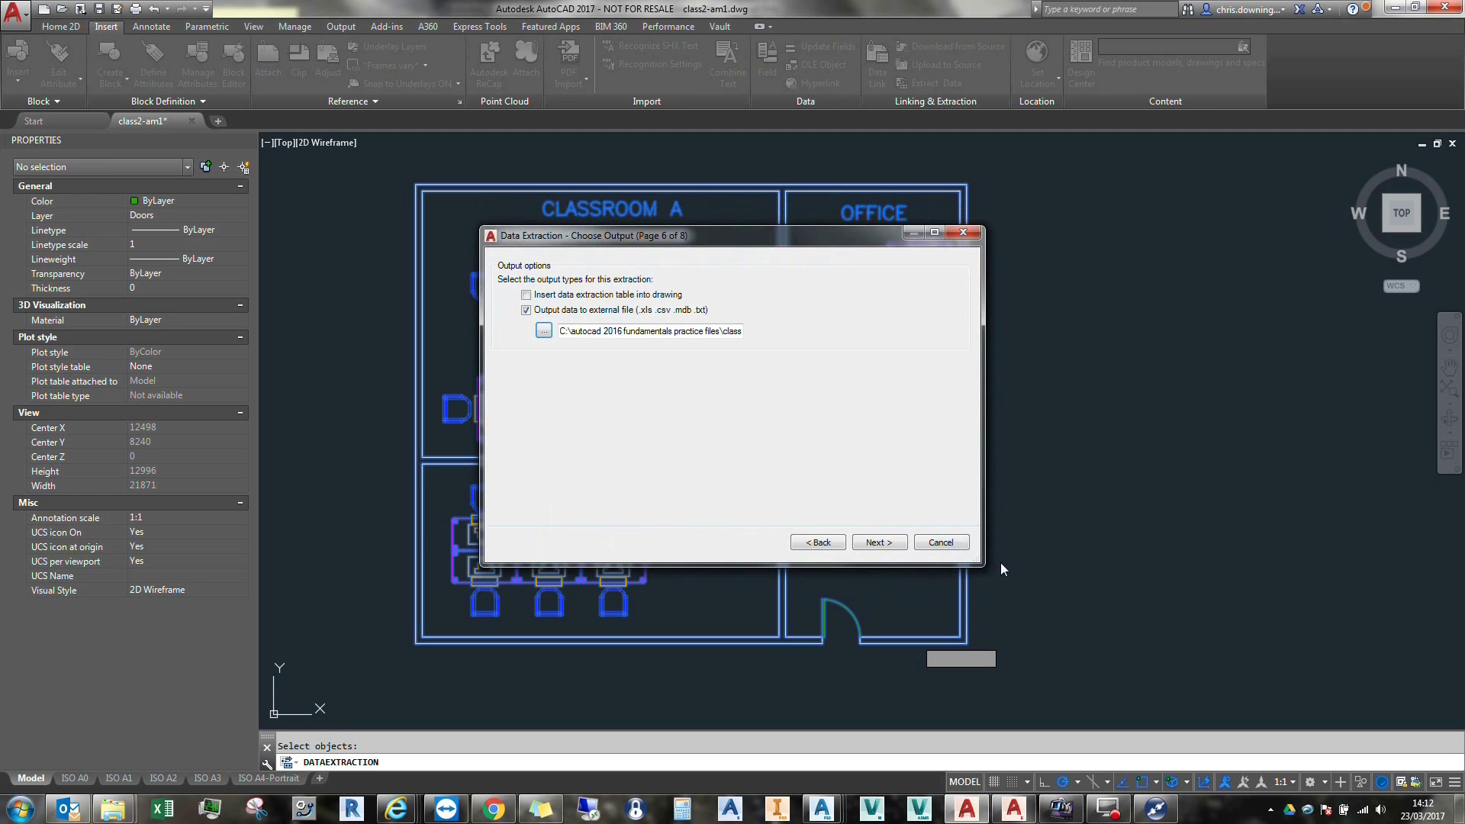
pyautogui.click(890, 543)
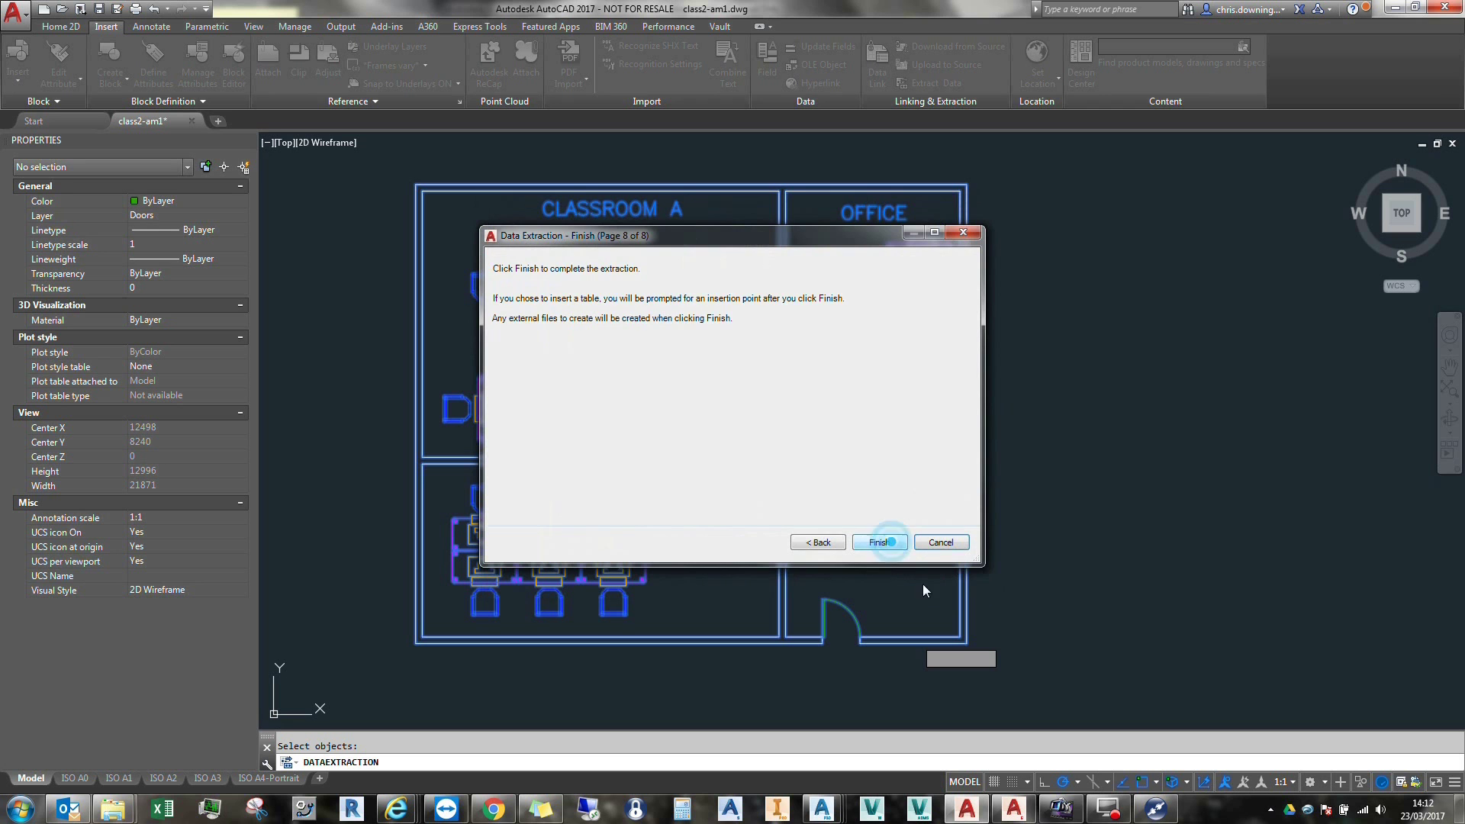
pyautogui.click(879, 542)
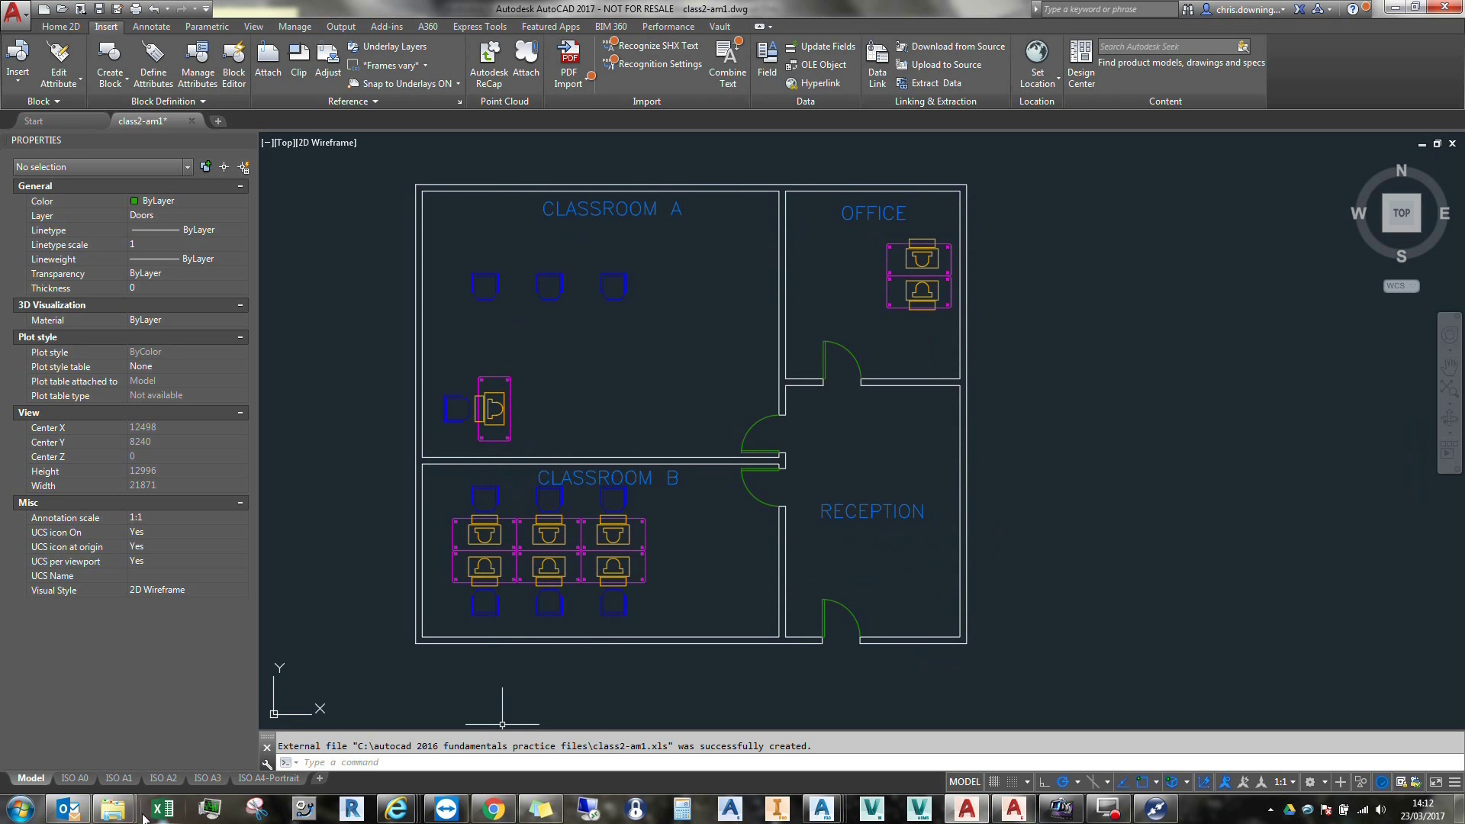
pyautogui.click(145, 815)
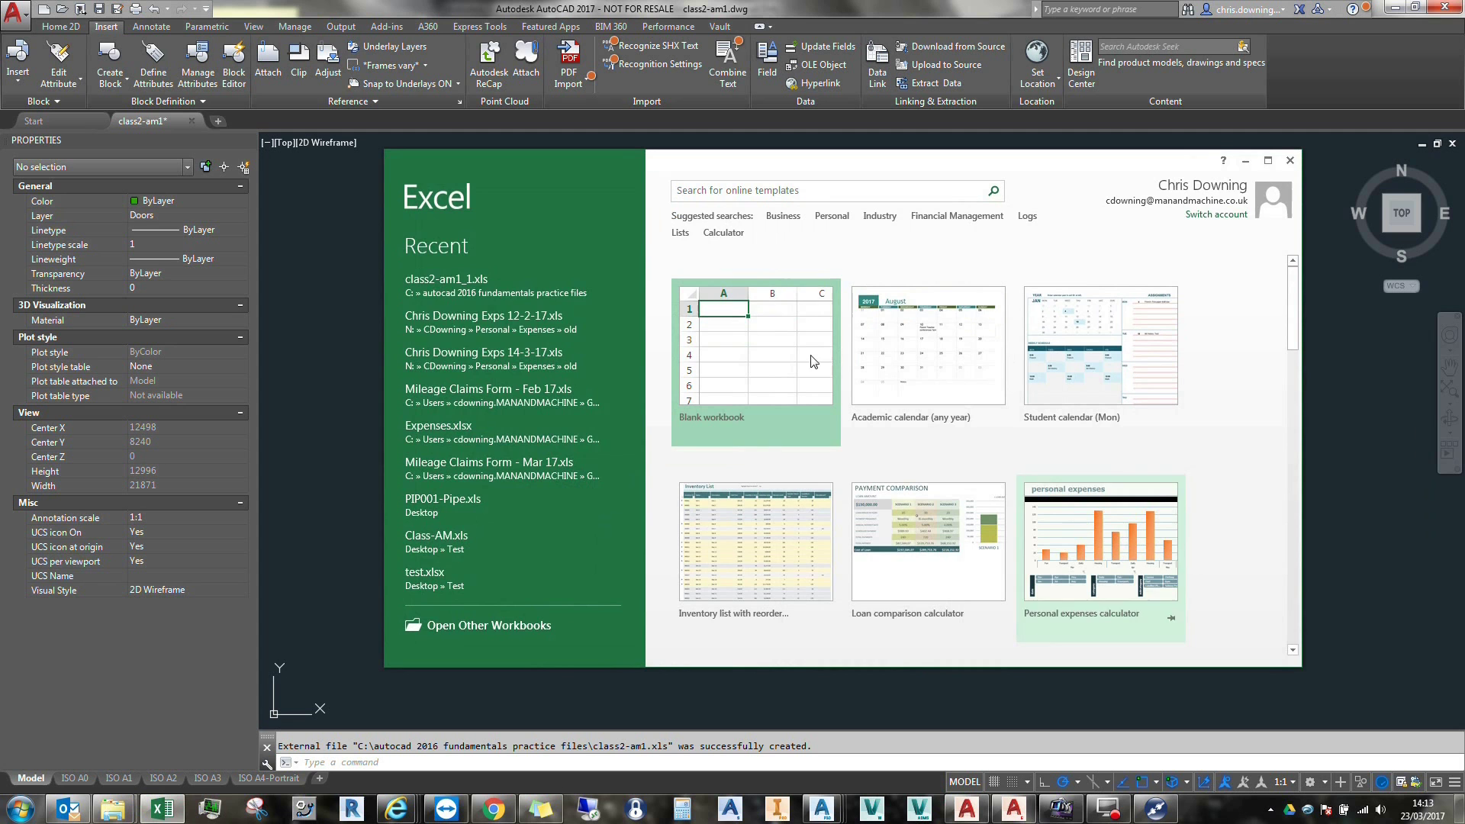
# Step: Open class2-am1.xls from the practice files folder after the recent file fails to load
pyautogui.click(473, 284)
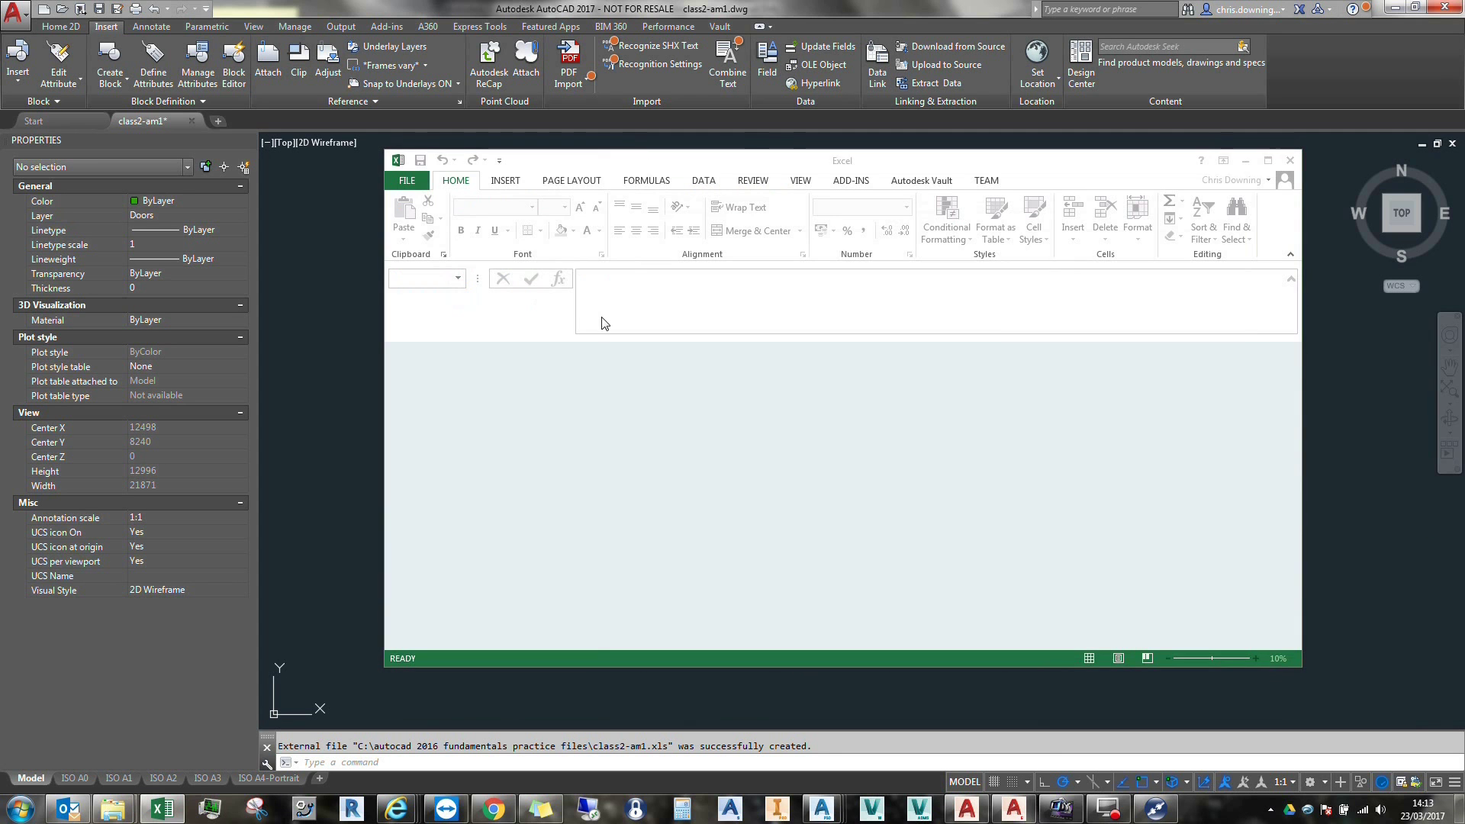
pyautogui.click(737, 445)
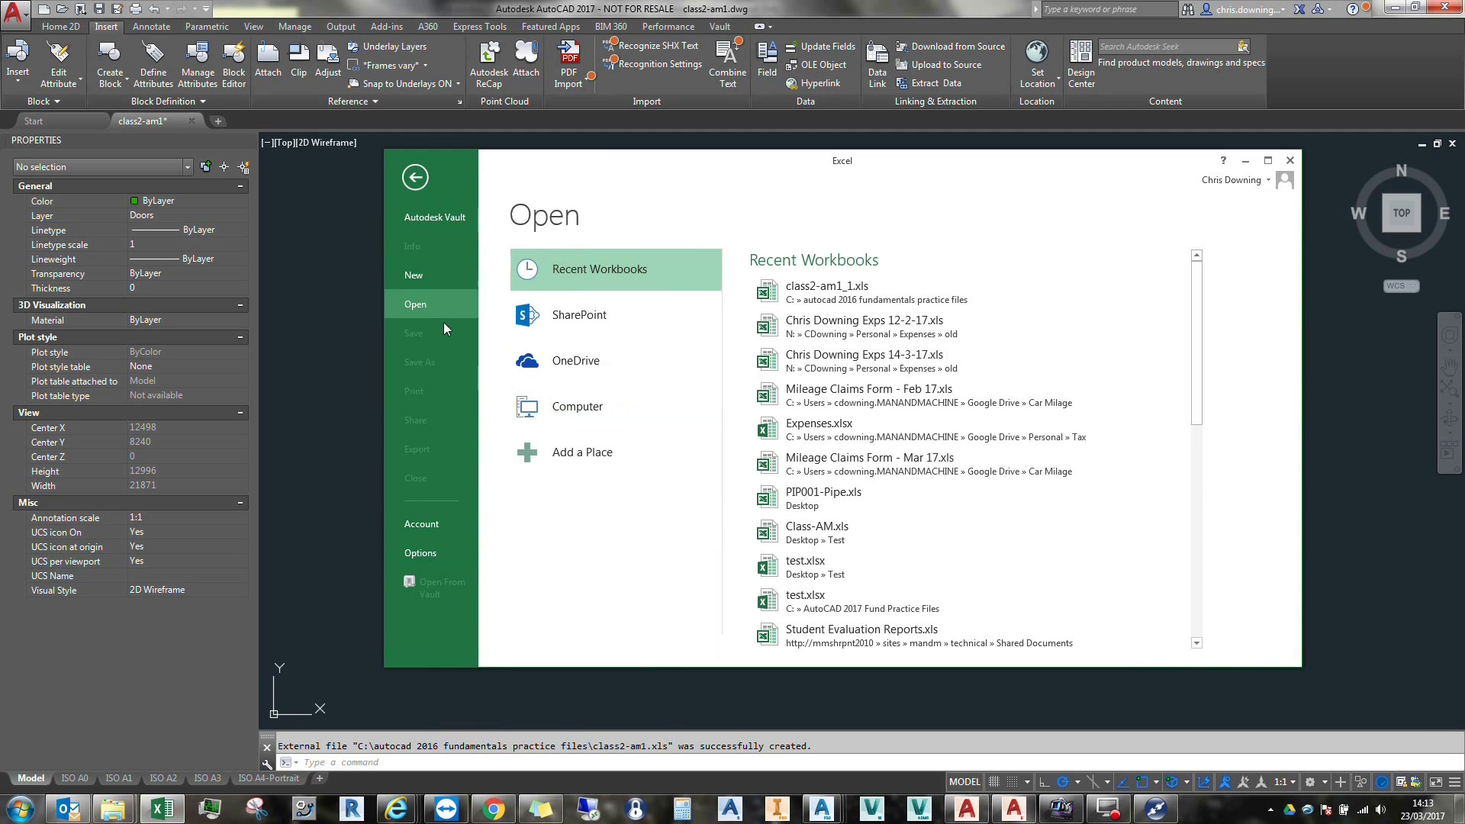
pyautogui.click(436, 309)
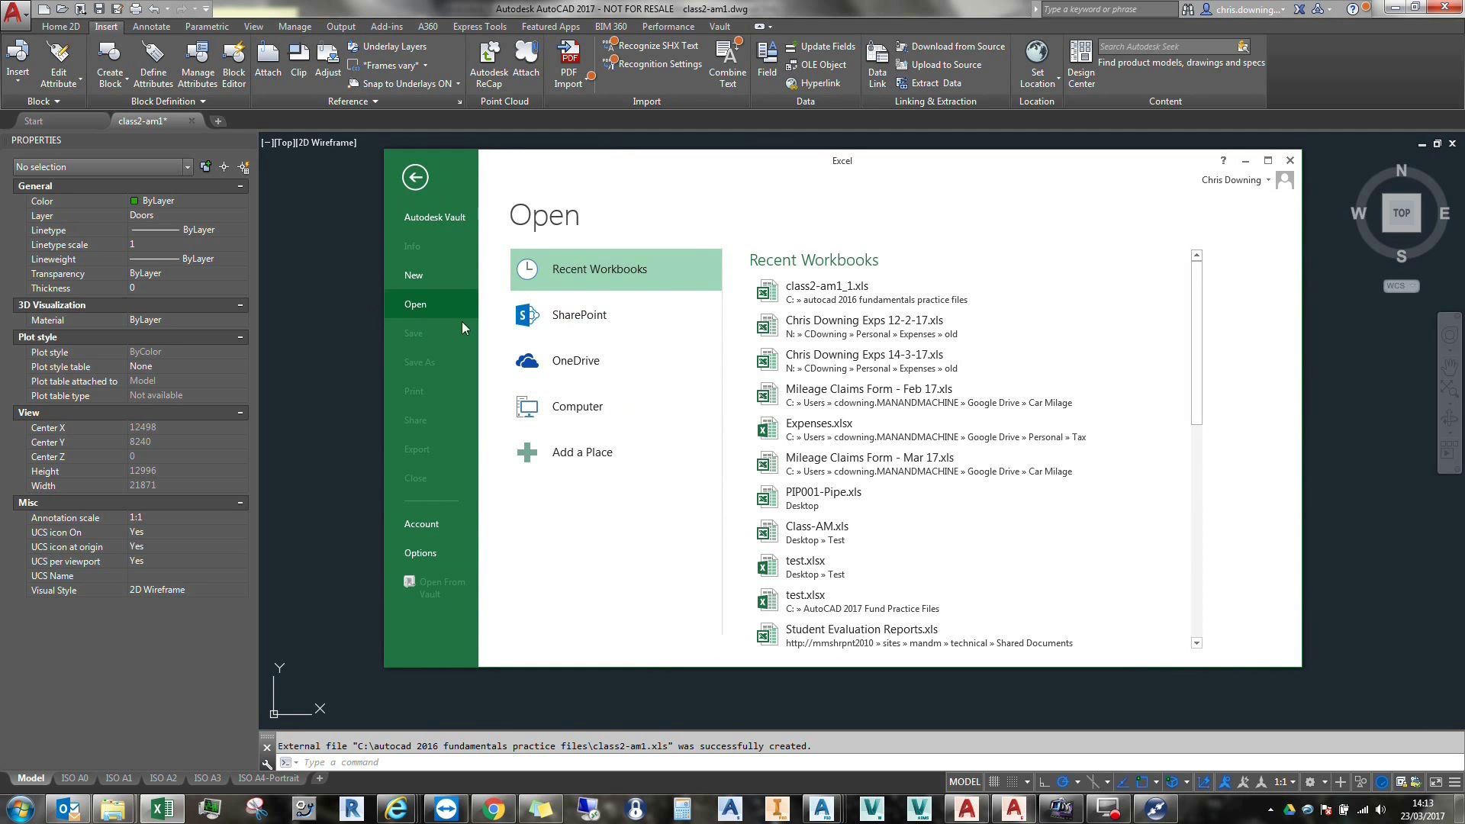
pyautogui.click(578, 412)
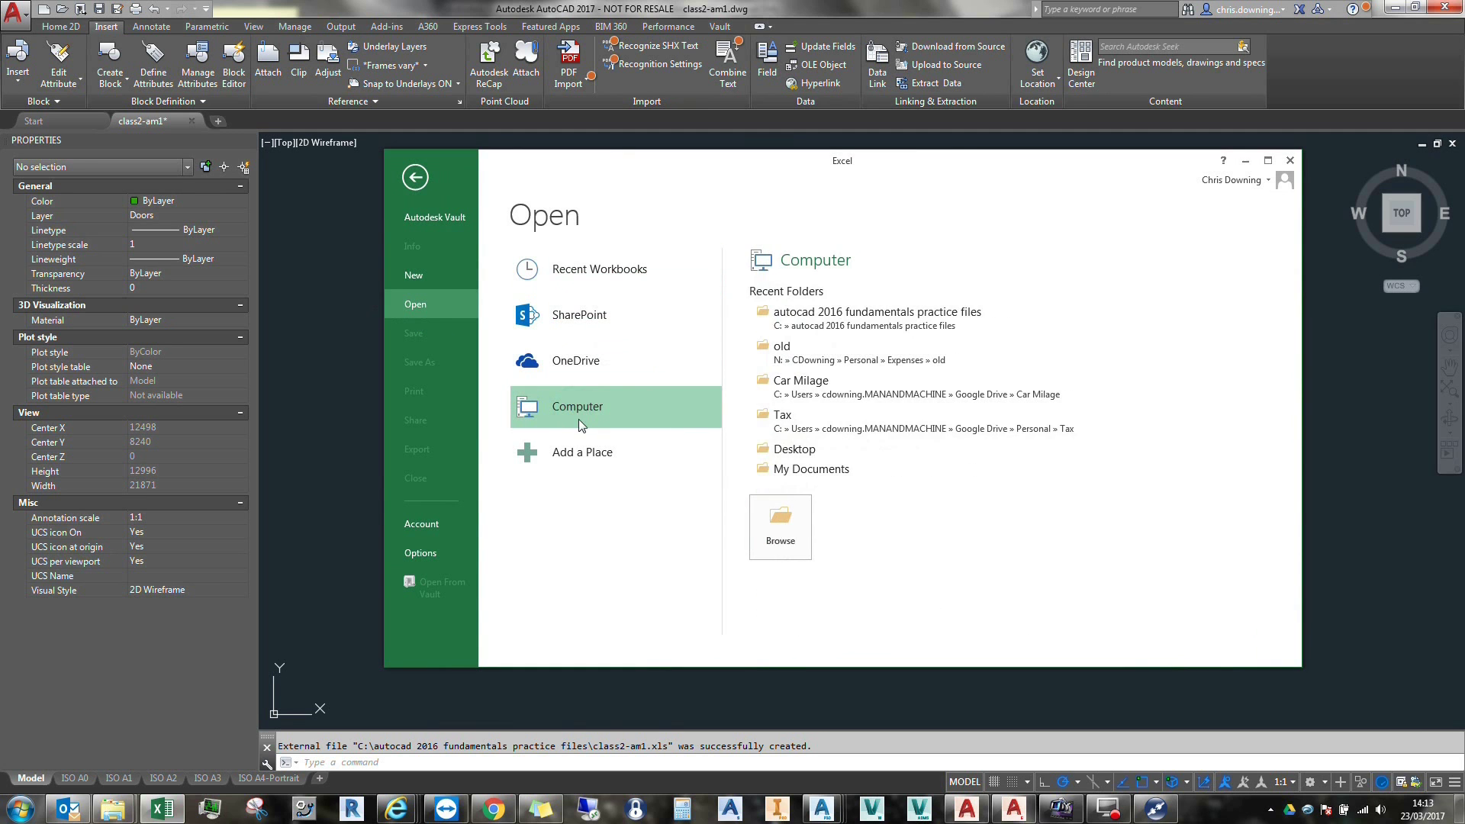
pyautogui.click(806, 313)
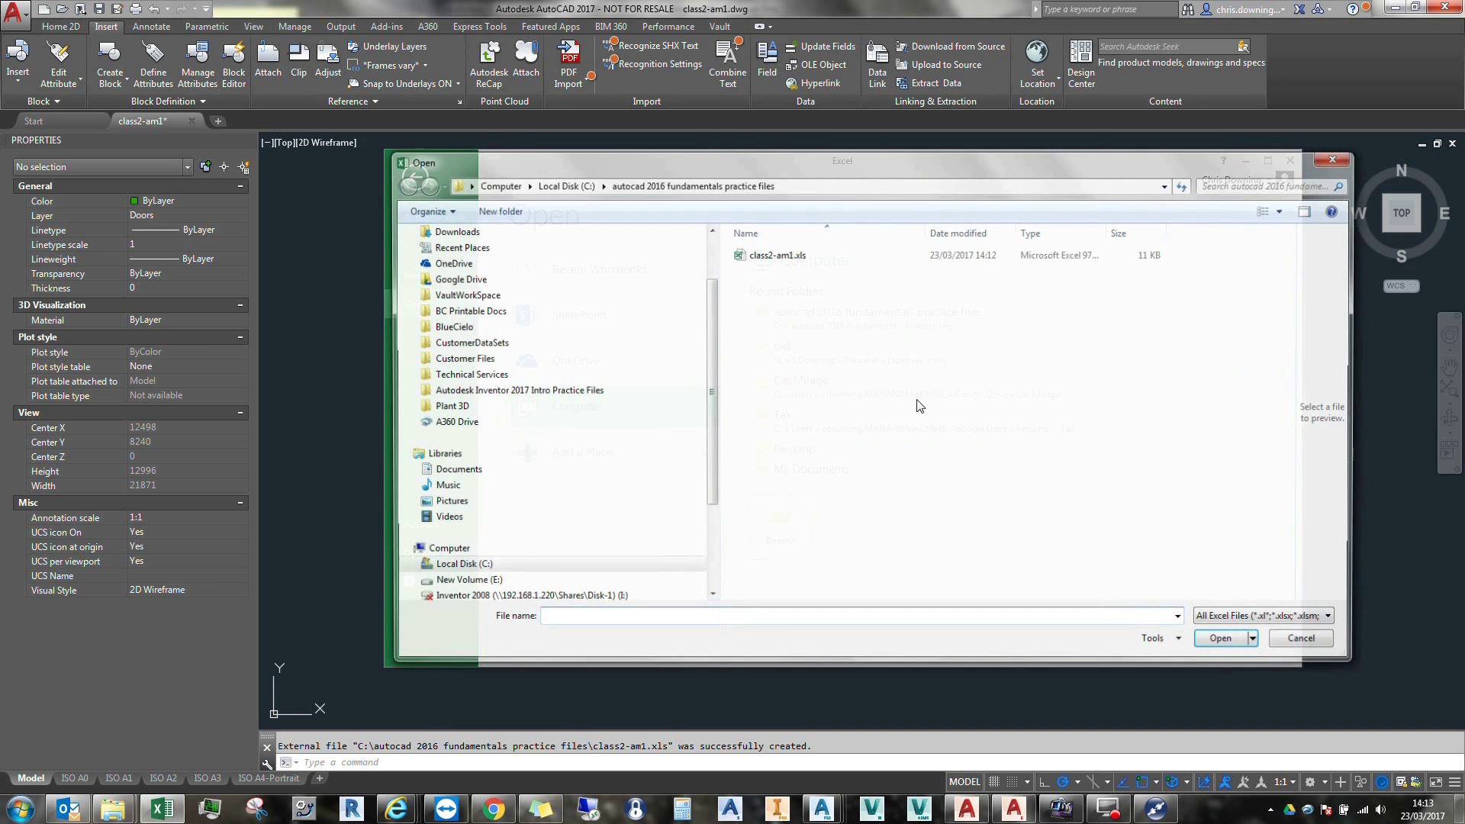
pyautogui.click(783, 257)
pyautogui.doubleClick(783, 257)
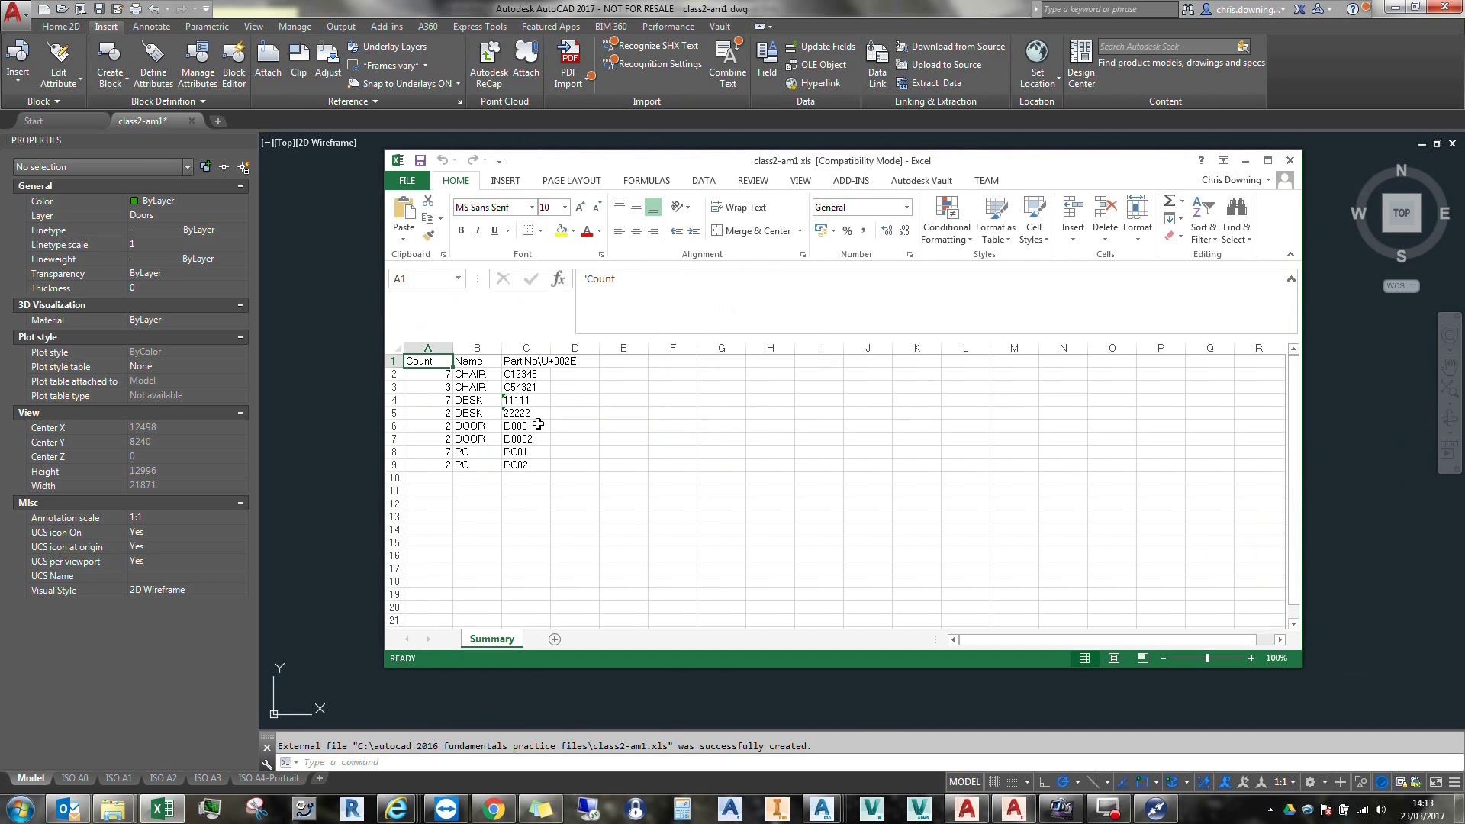
# Step: Autofit columns A, B and C to their contents, then close the workbook
pyautogui.doubleClick(551, 349)
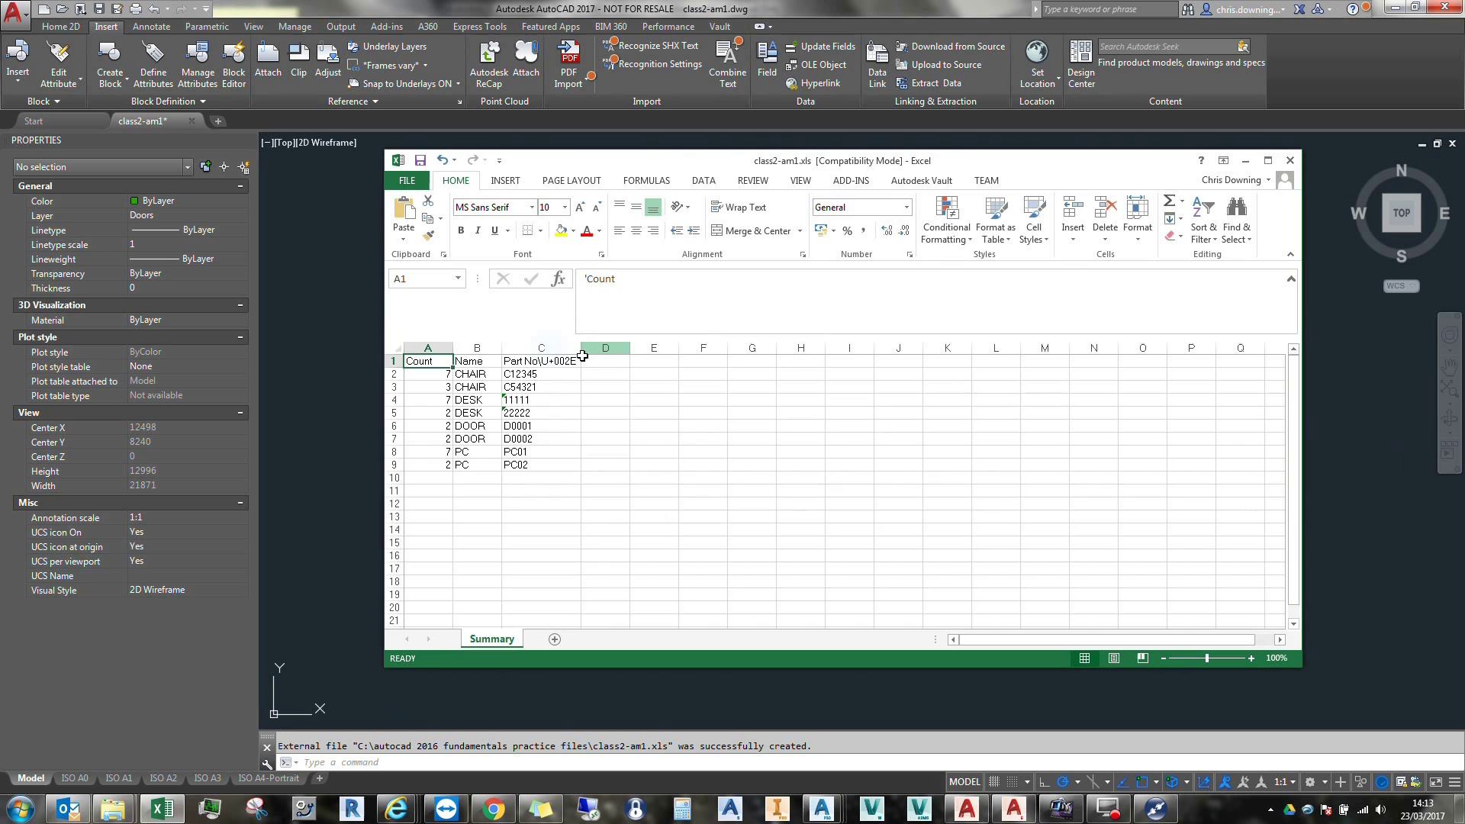
pyautogui.doubleClick(501, 348)
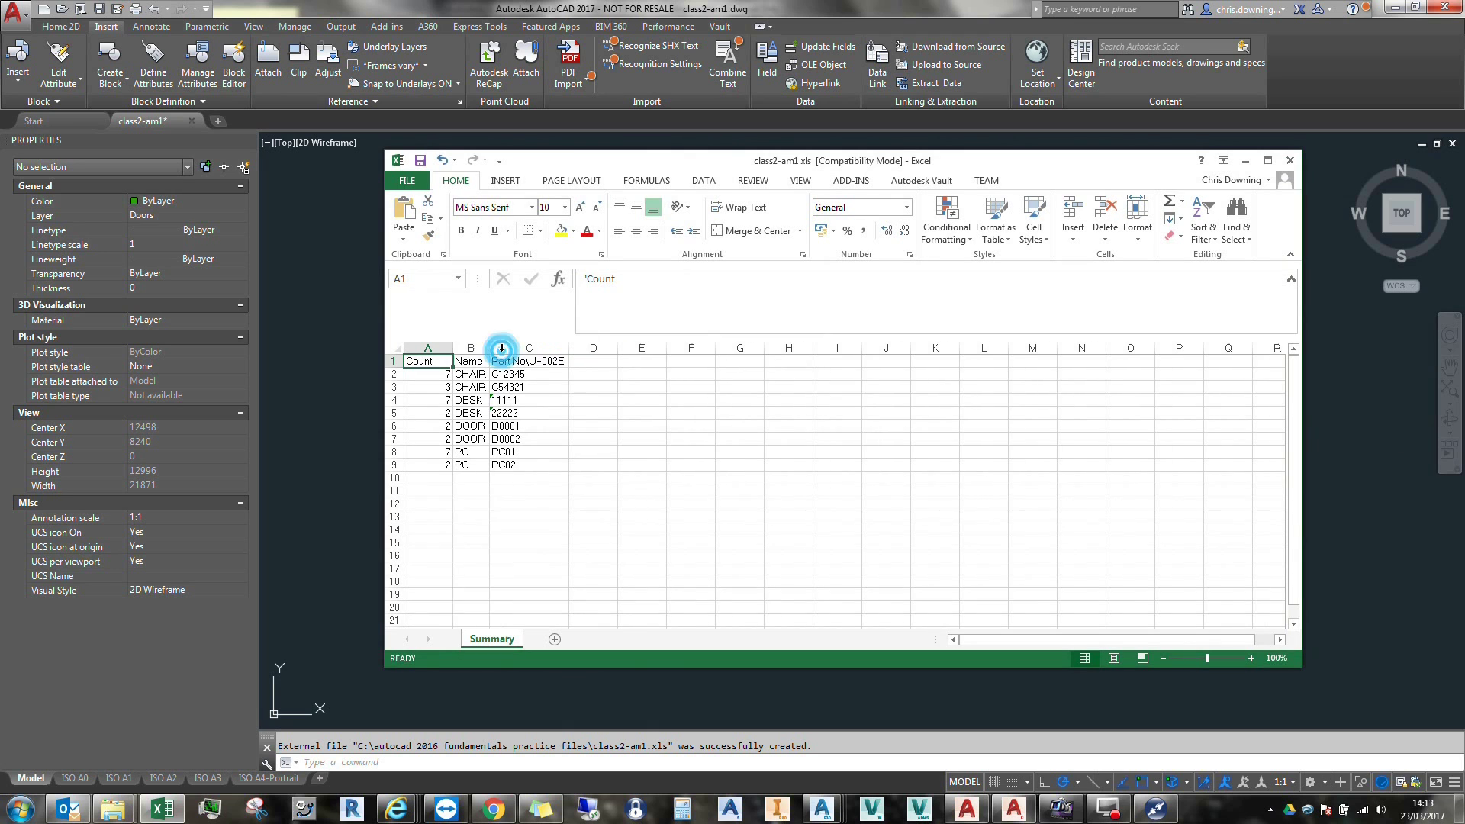
pyautogui.doubleClick(453, 349)
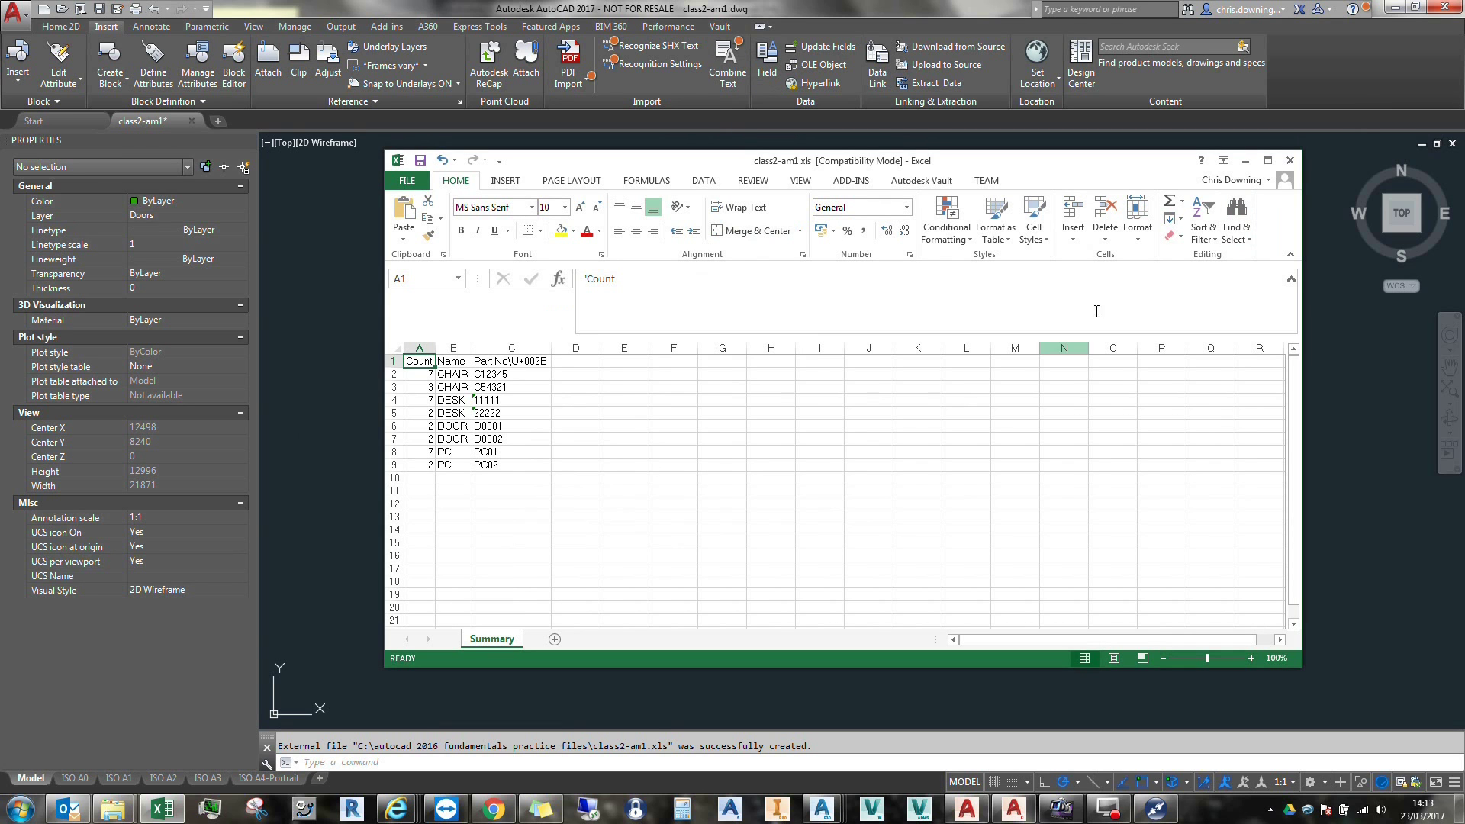
pyautogui.click(1290, 162)
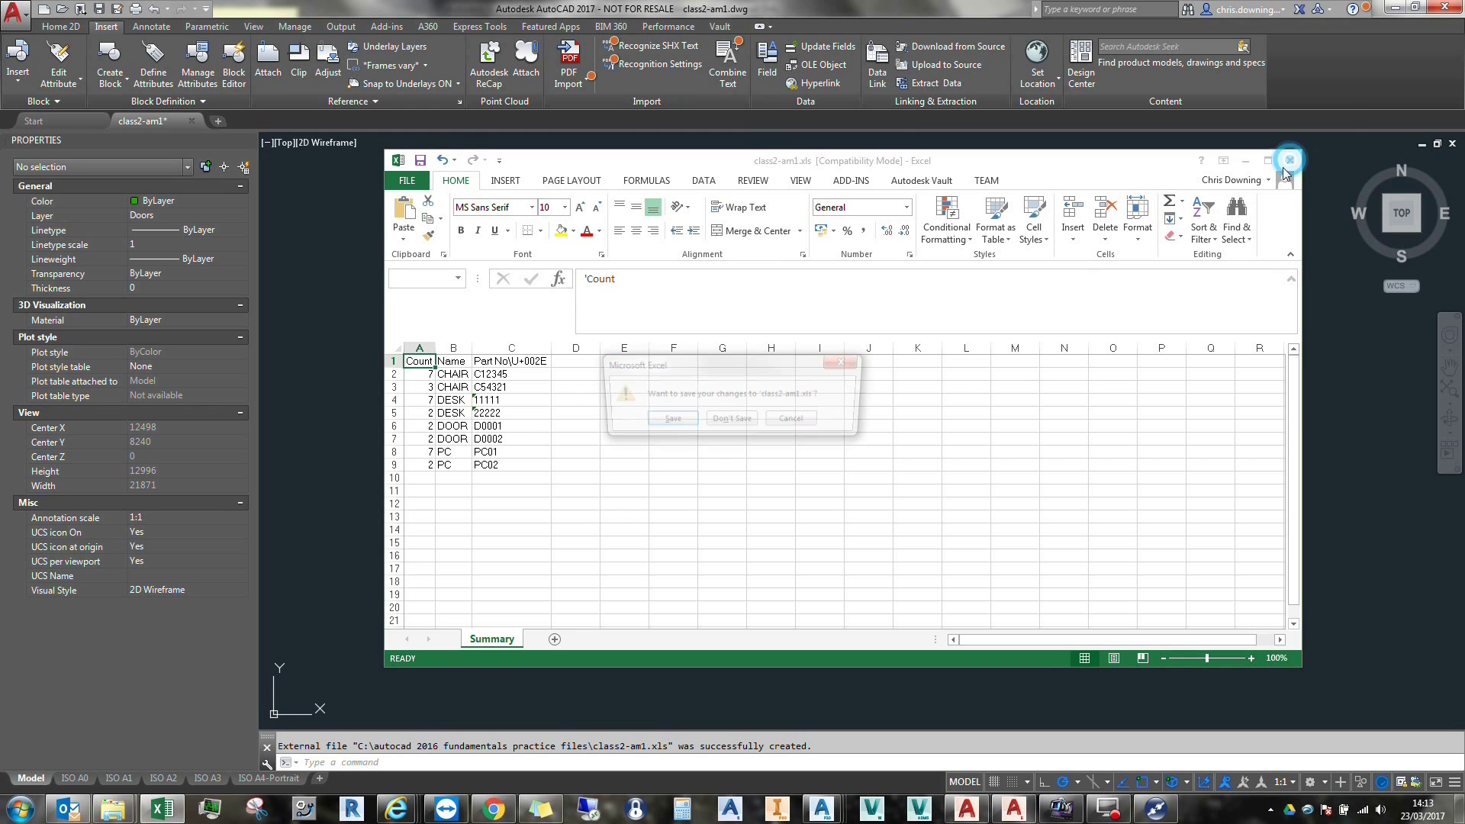
# Step: Answer Excel's save prompt, then open and cancel the Data Link Manager without changes
pyautogui.click(729, 420)
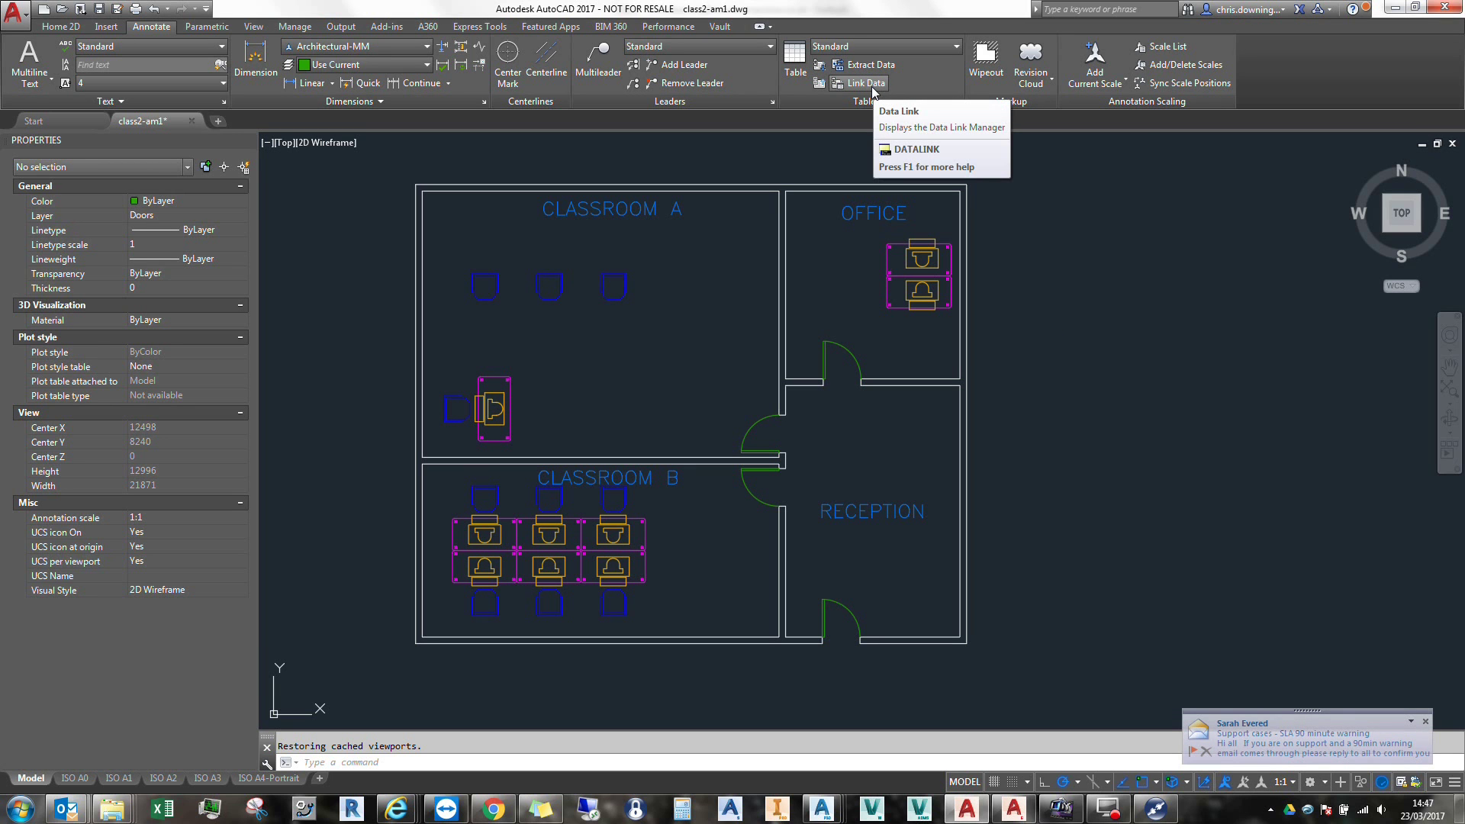
pyautogui.click(873, 84)
pyautogui.moveTo(758, 256); pyautogui.dragTo(690, 246)
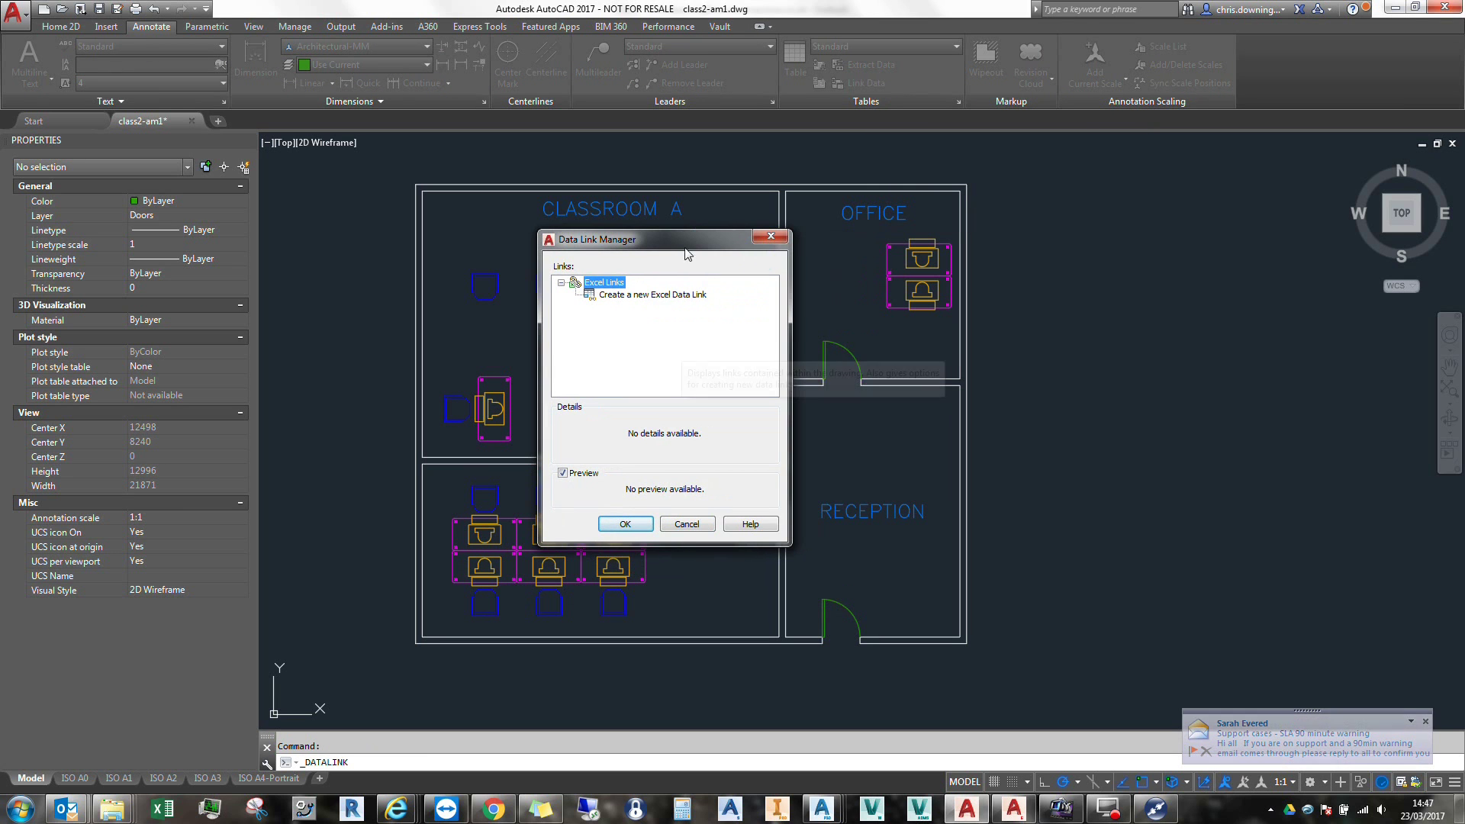
pyautogui.click(672, 295)
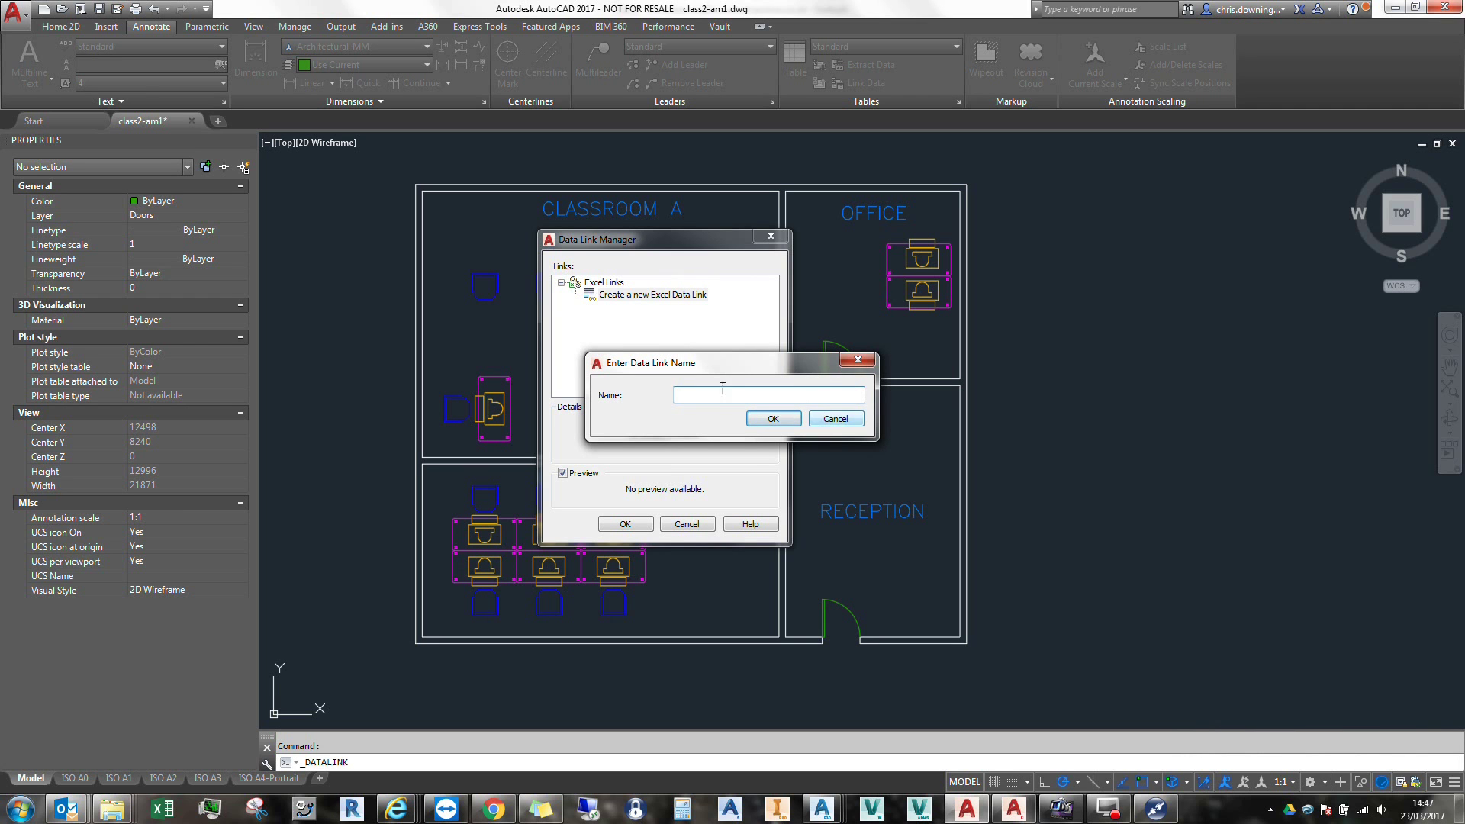
pyautogui.click(814, 419)
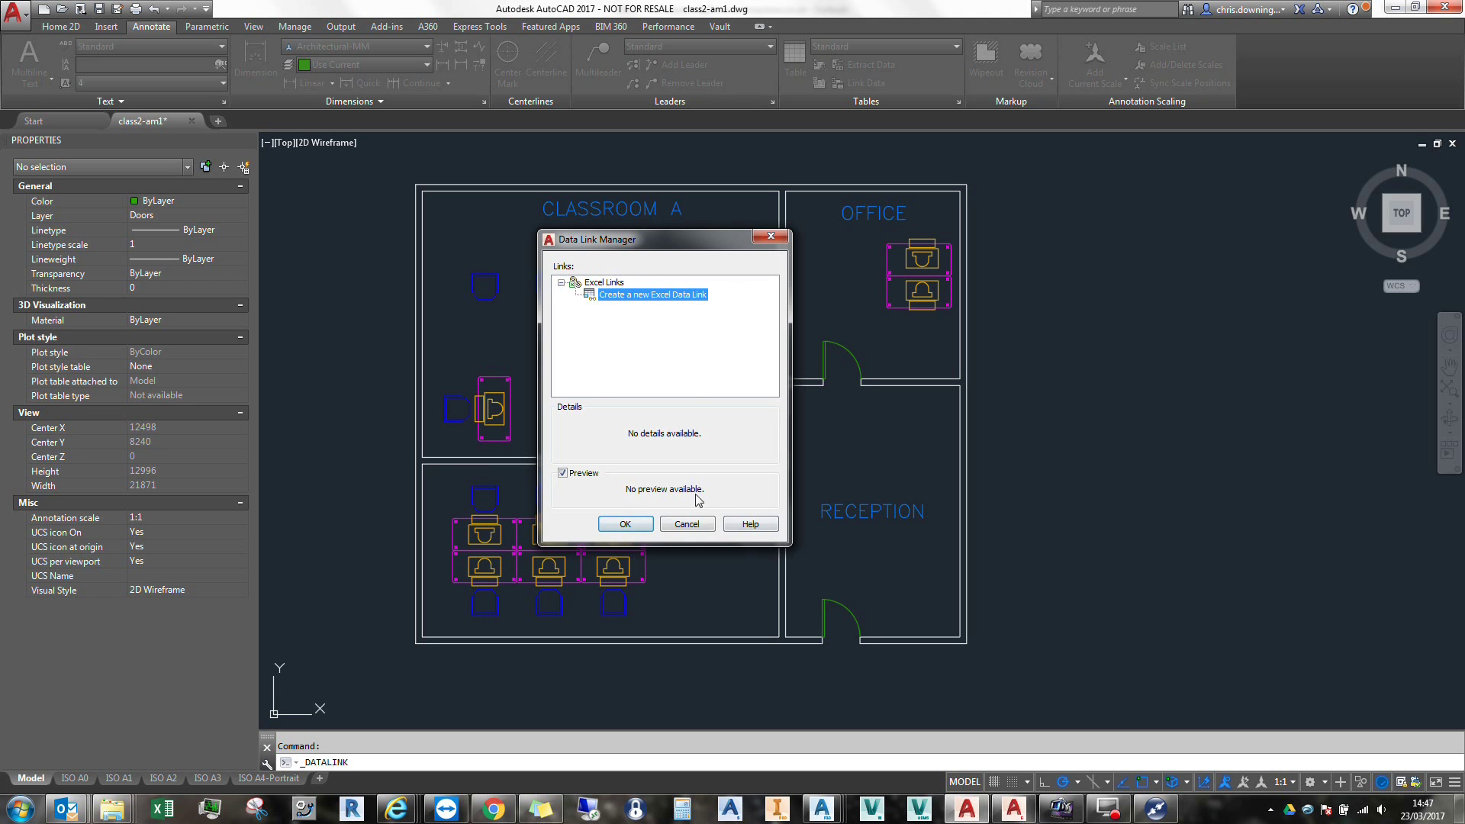
pyautogui.click(687, 525)
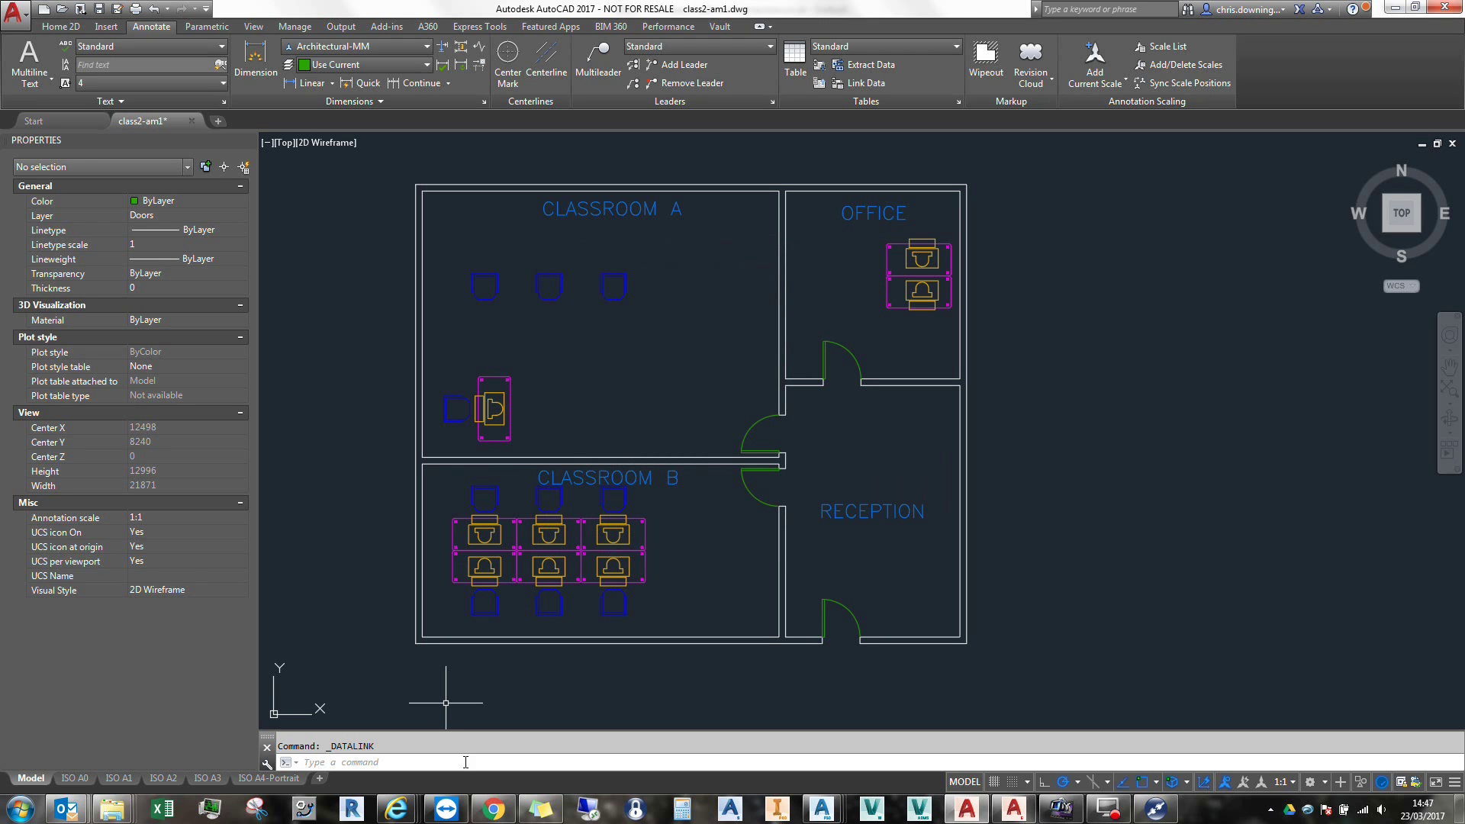
# Step: On the ISO A3 layout, start a new Excel data link named BOM
pyautogui.click(207, 779)
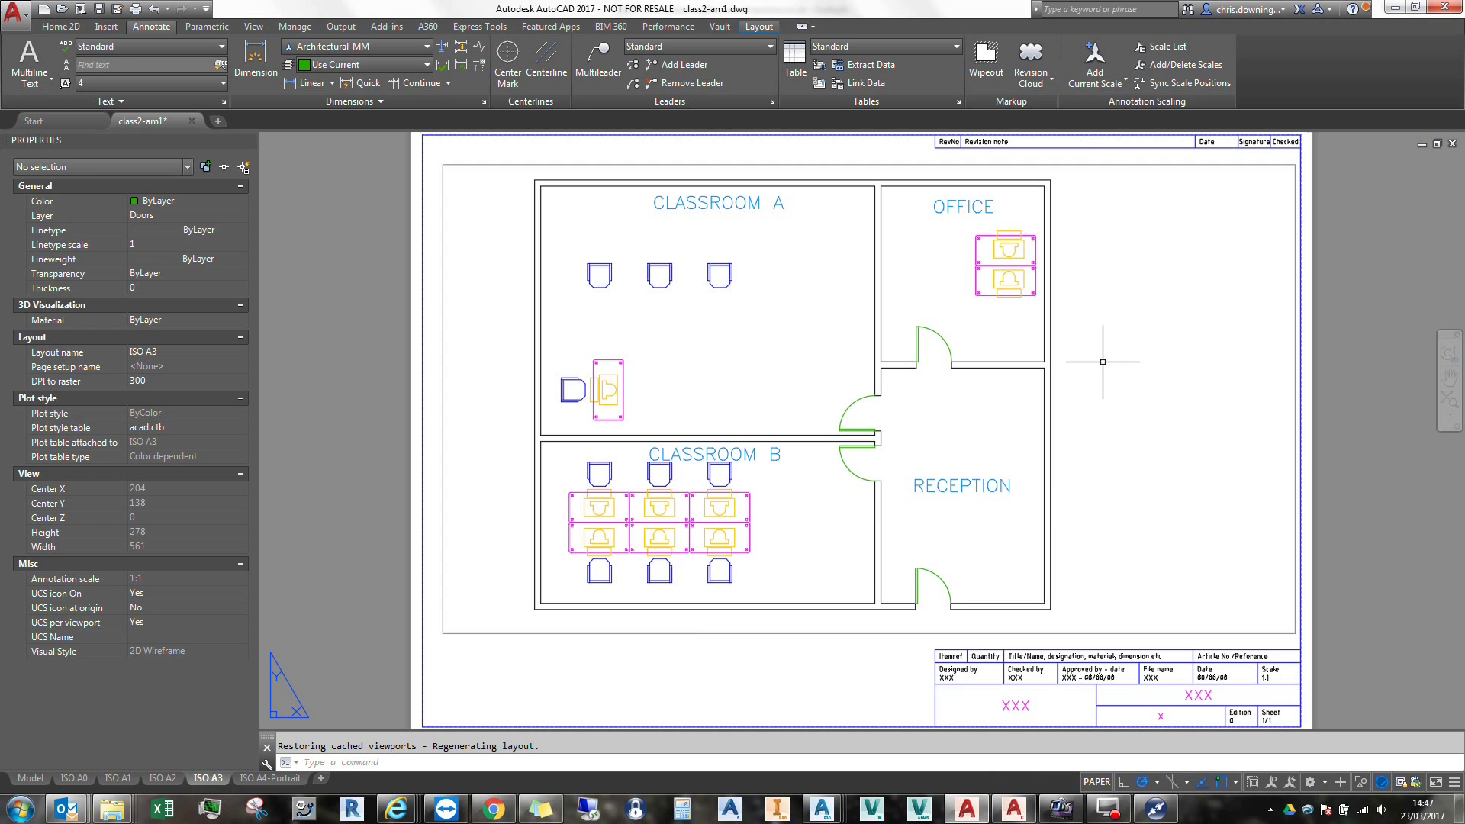
pyautogui.click(855, 82)
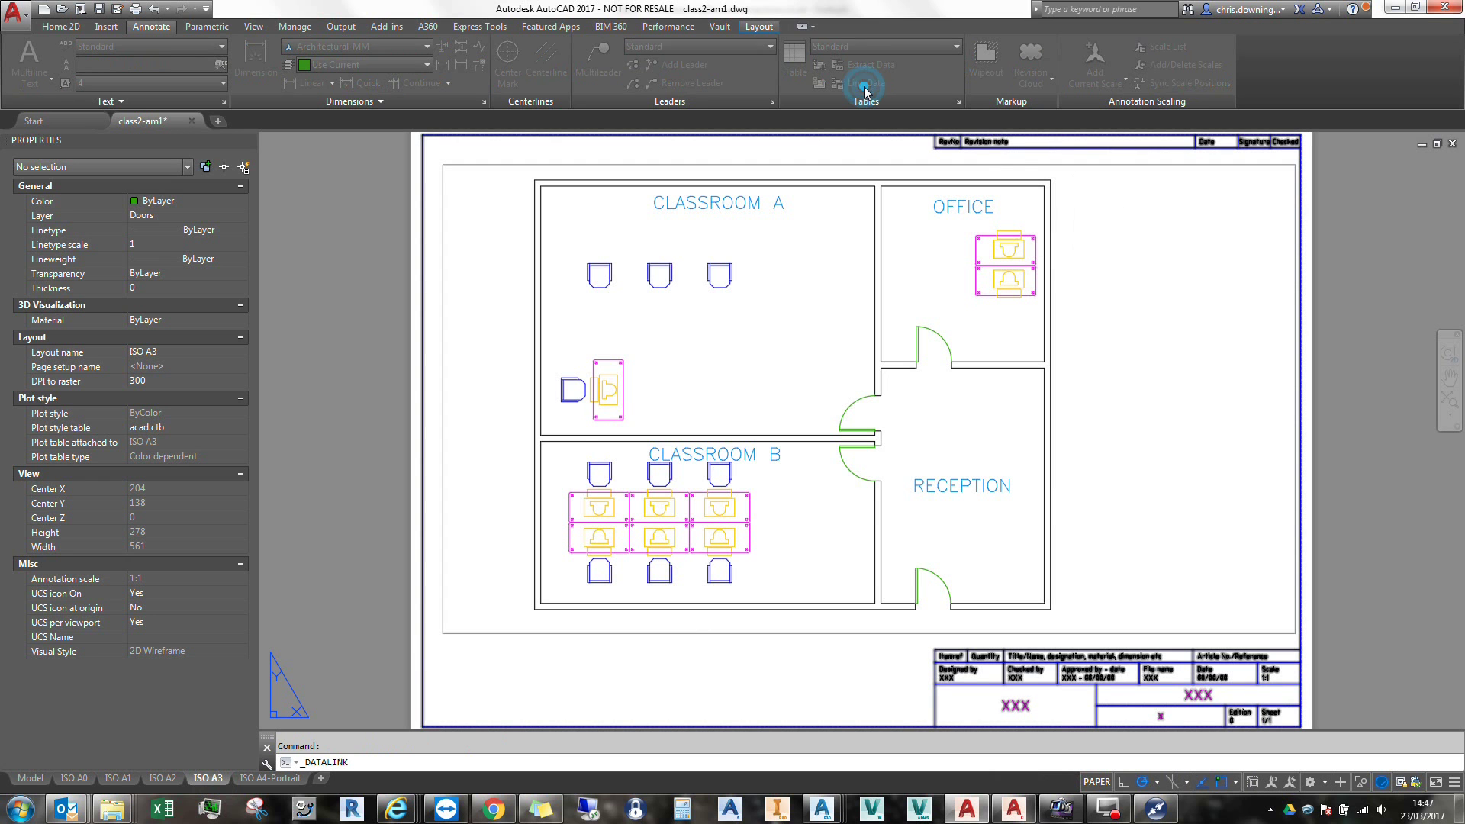
pyautogui.click(716, 303)
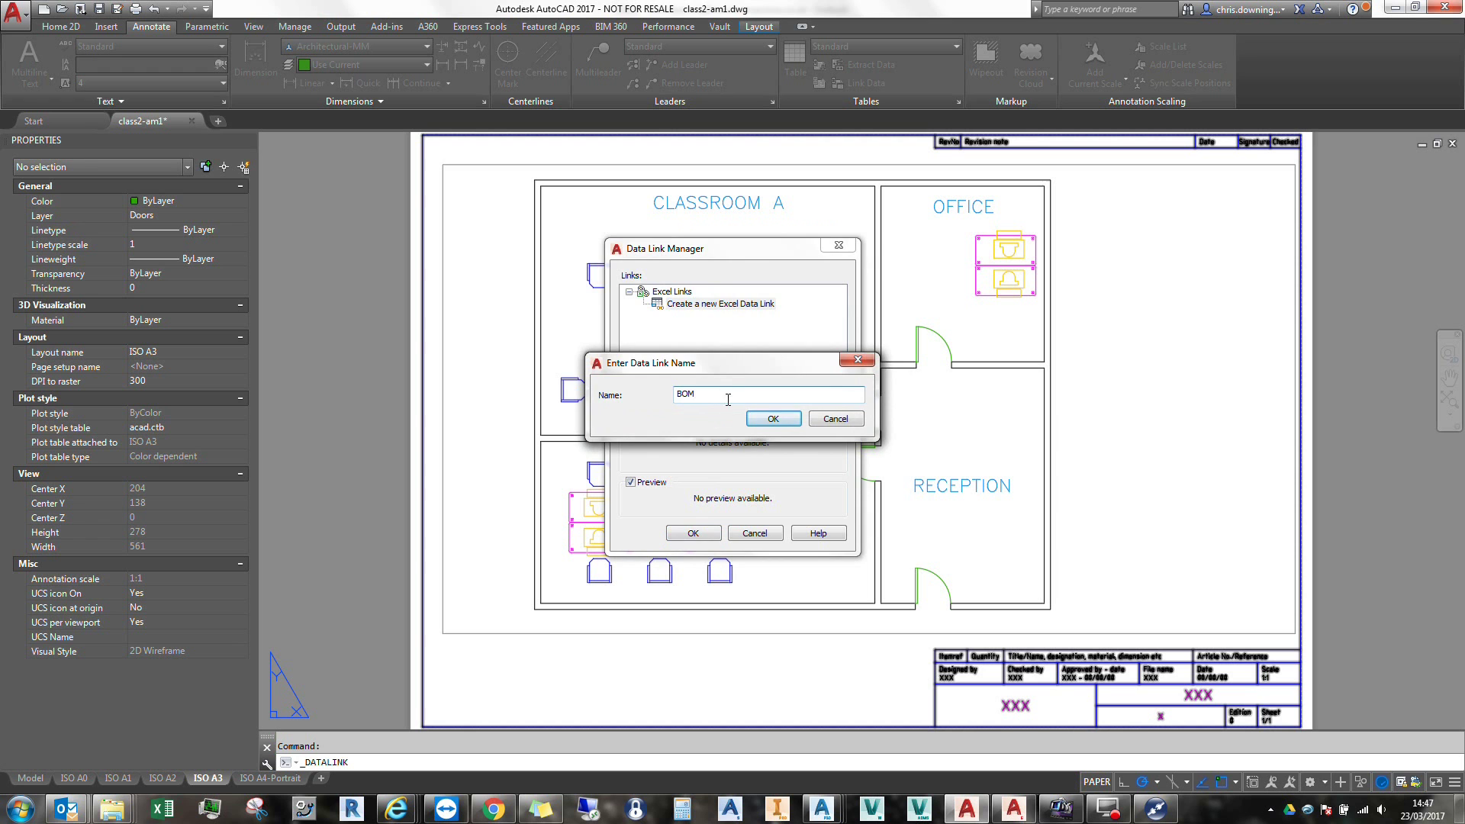
pyautogui.click(773, 419)
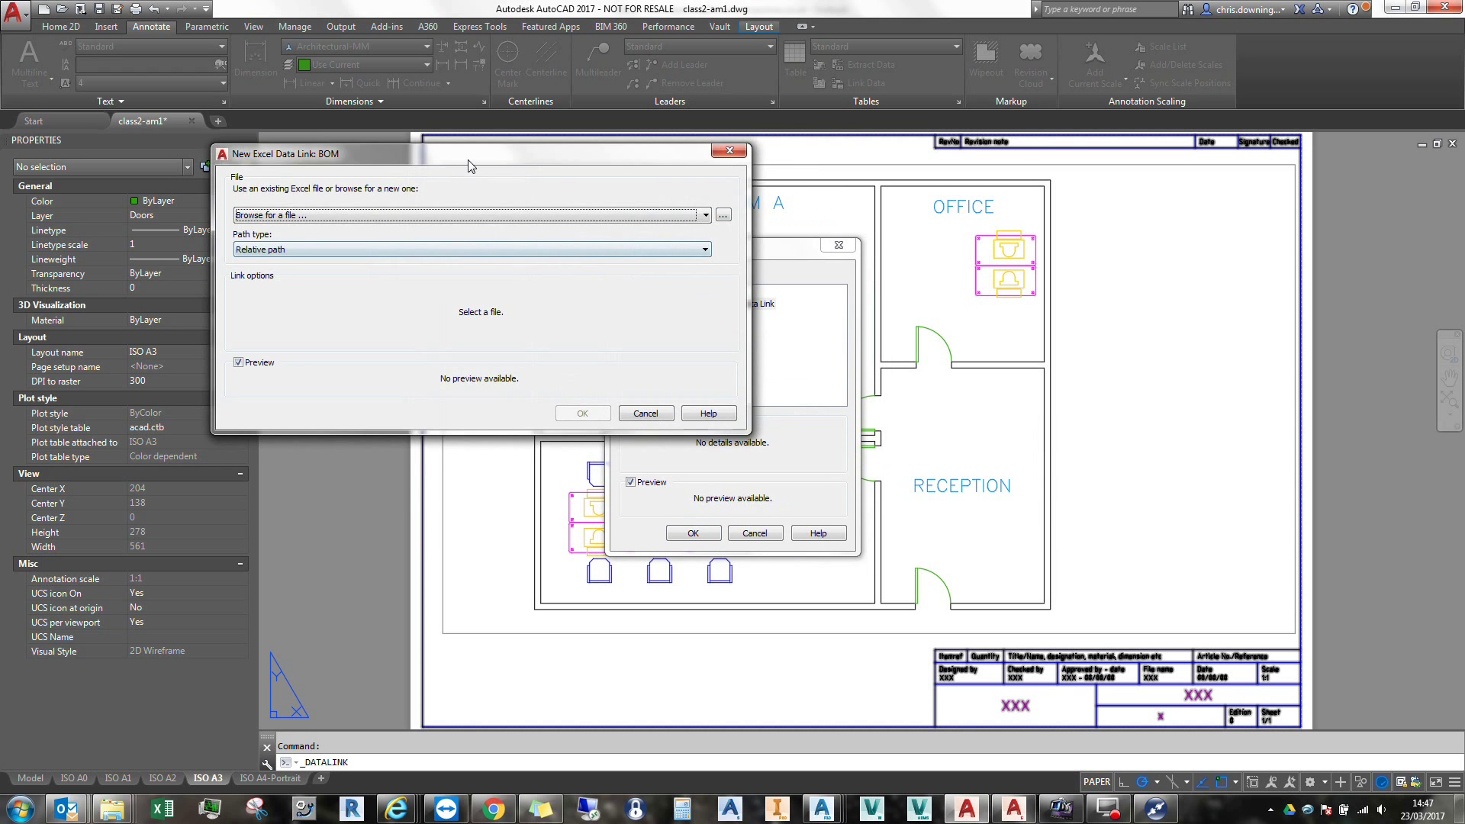
pyautogui.moveTo(470, 166); pyautogui.dragTo(828, 208)
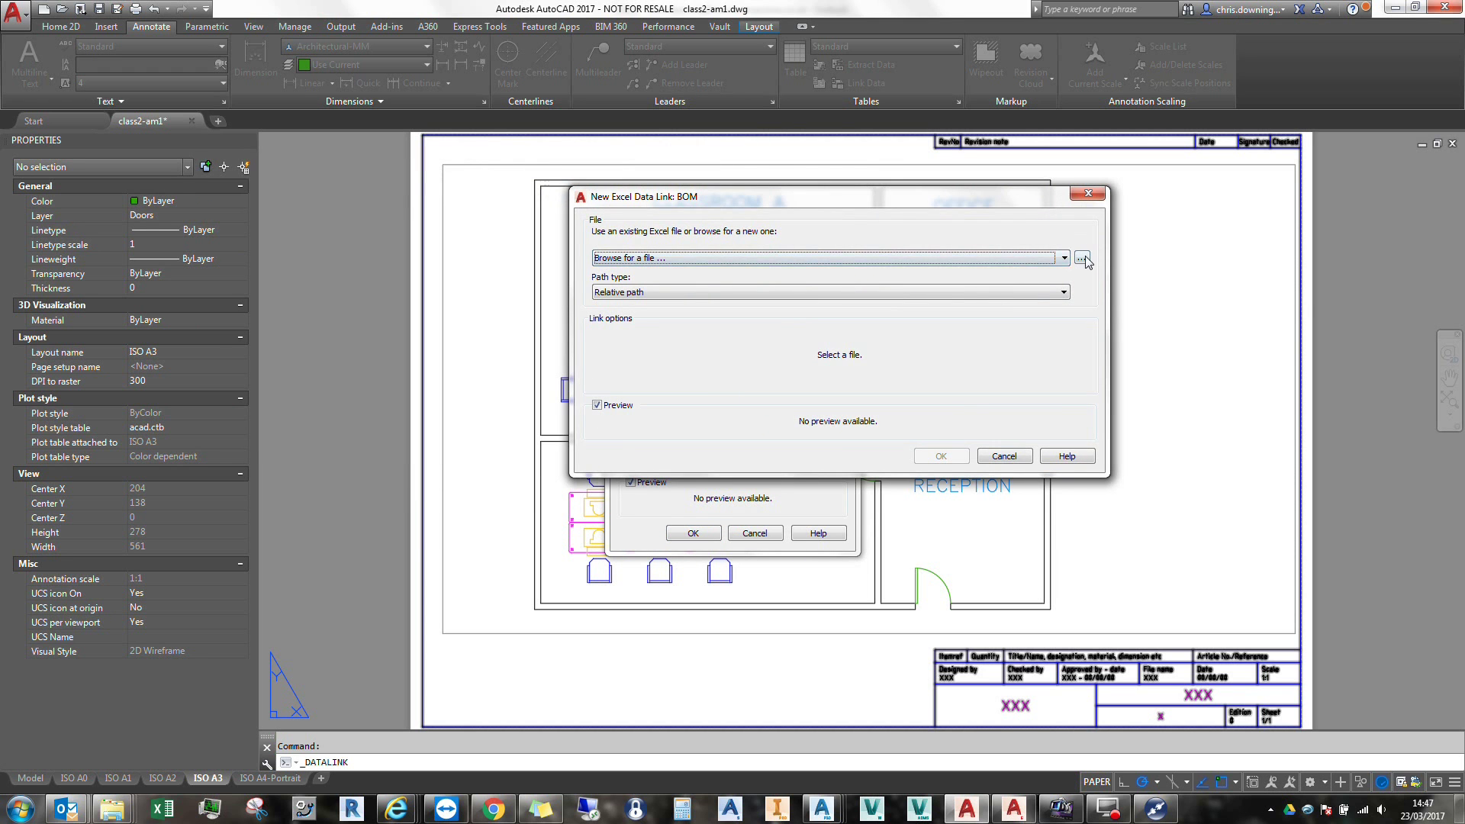
# Step: Link BOM to class2-am1.xls with a relative path and confirm
pyautogui.click(1082, 258)
pyautogui.click(645, 325)
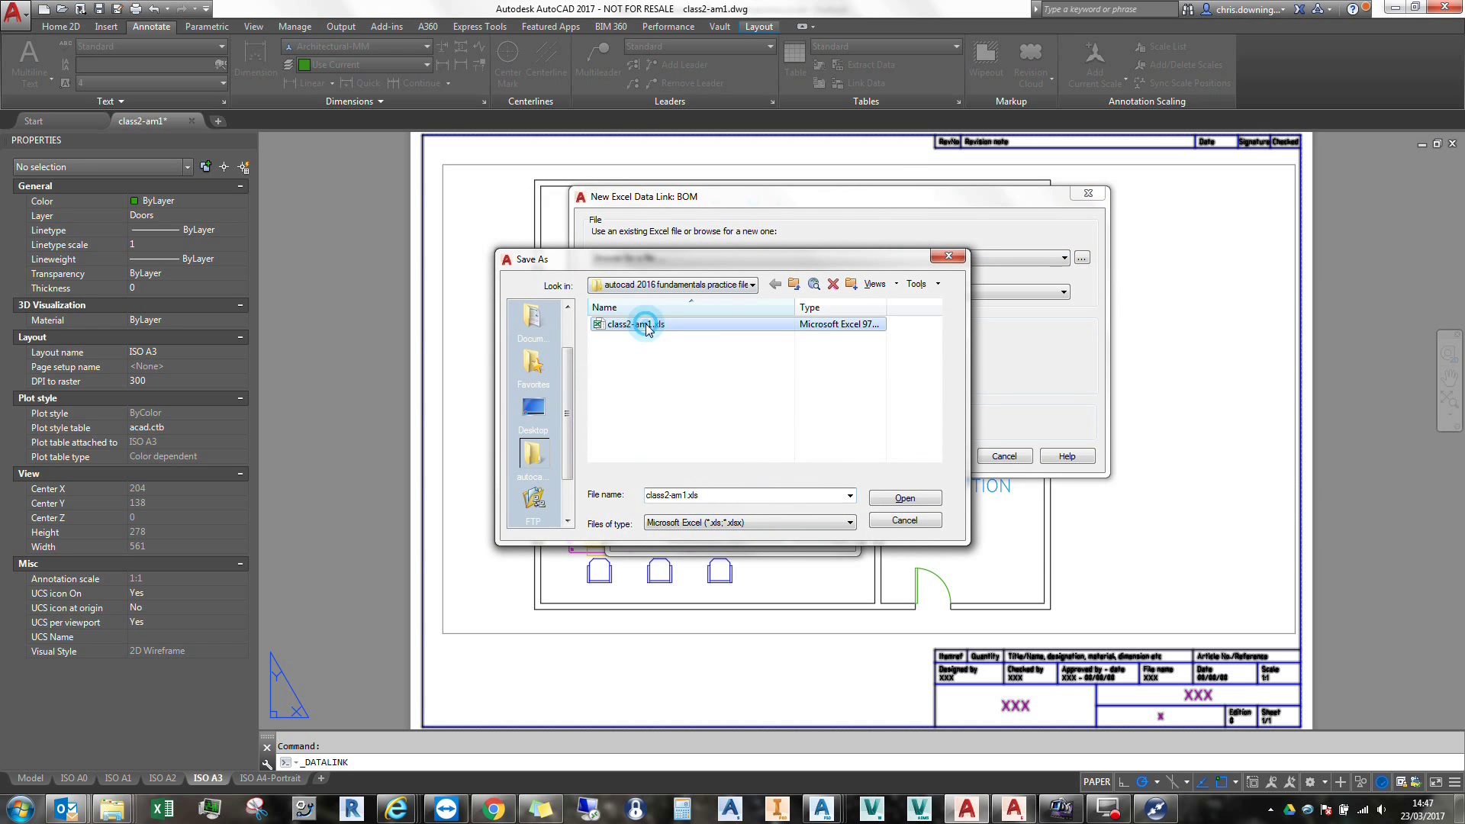
pyautogui.click(906, 497)
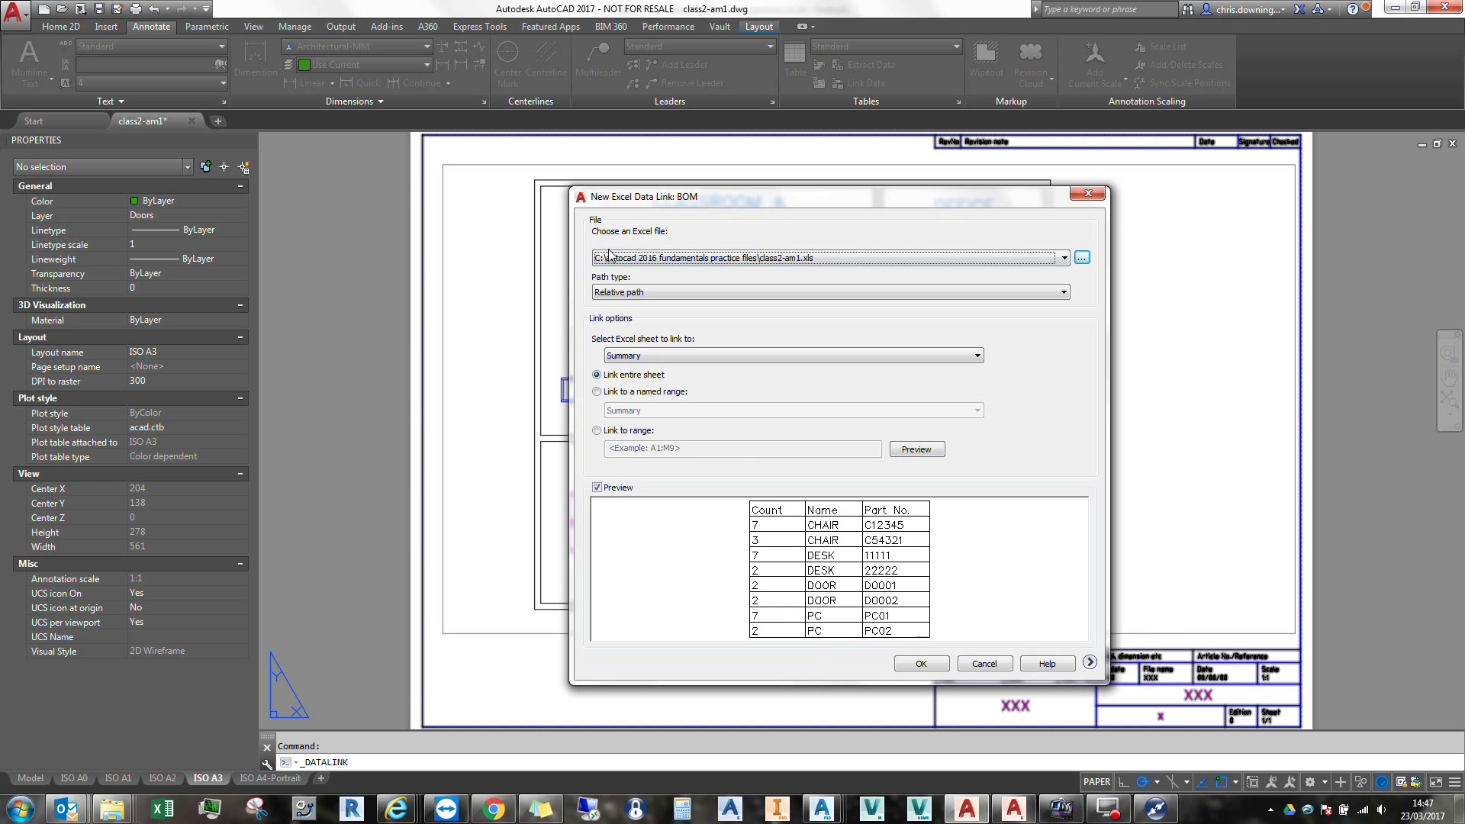
pyautogui.click(633, 297)
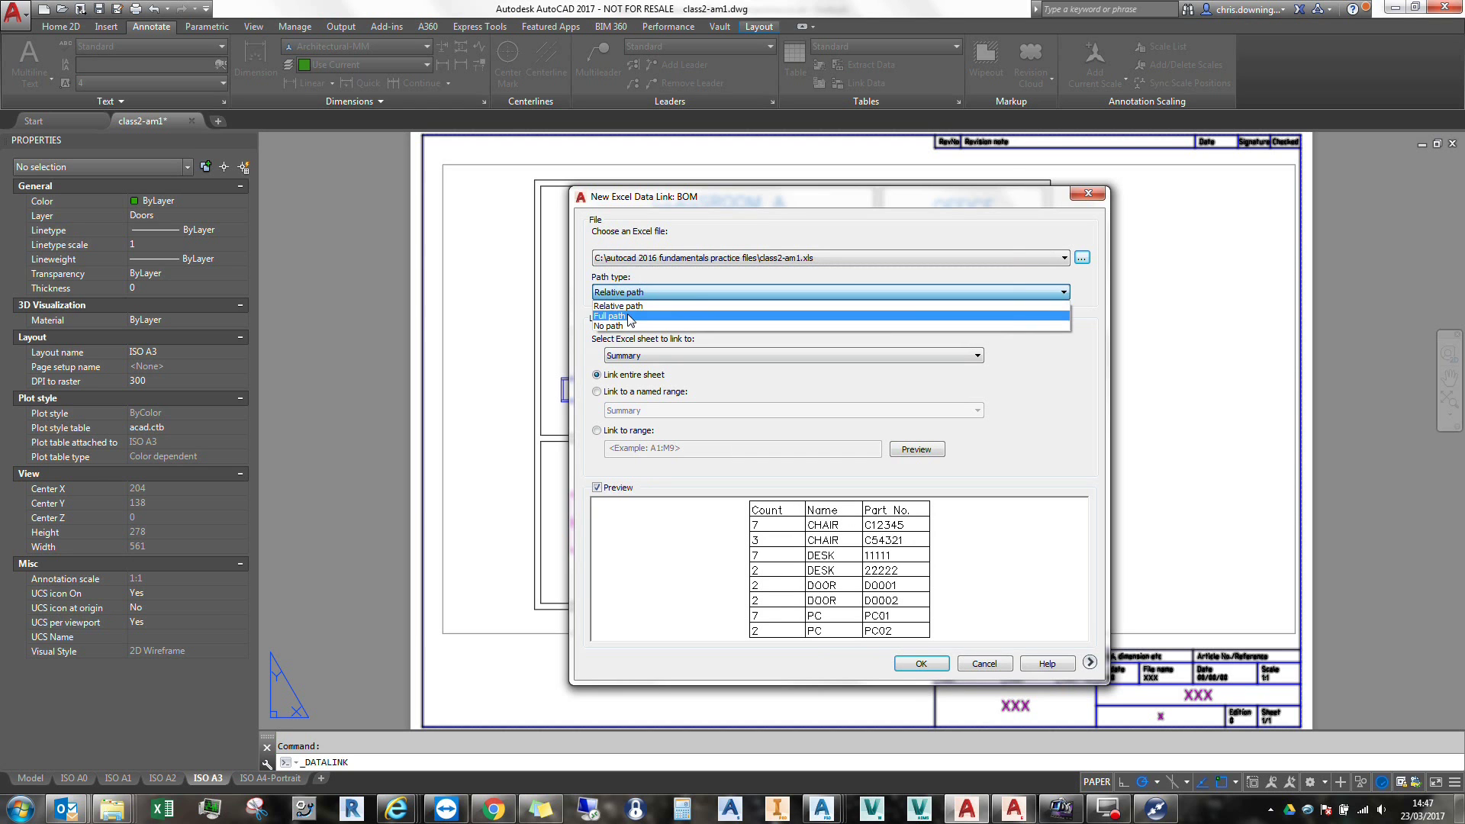
pyautogui.click(640, 297)
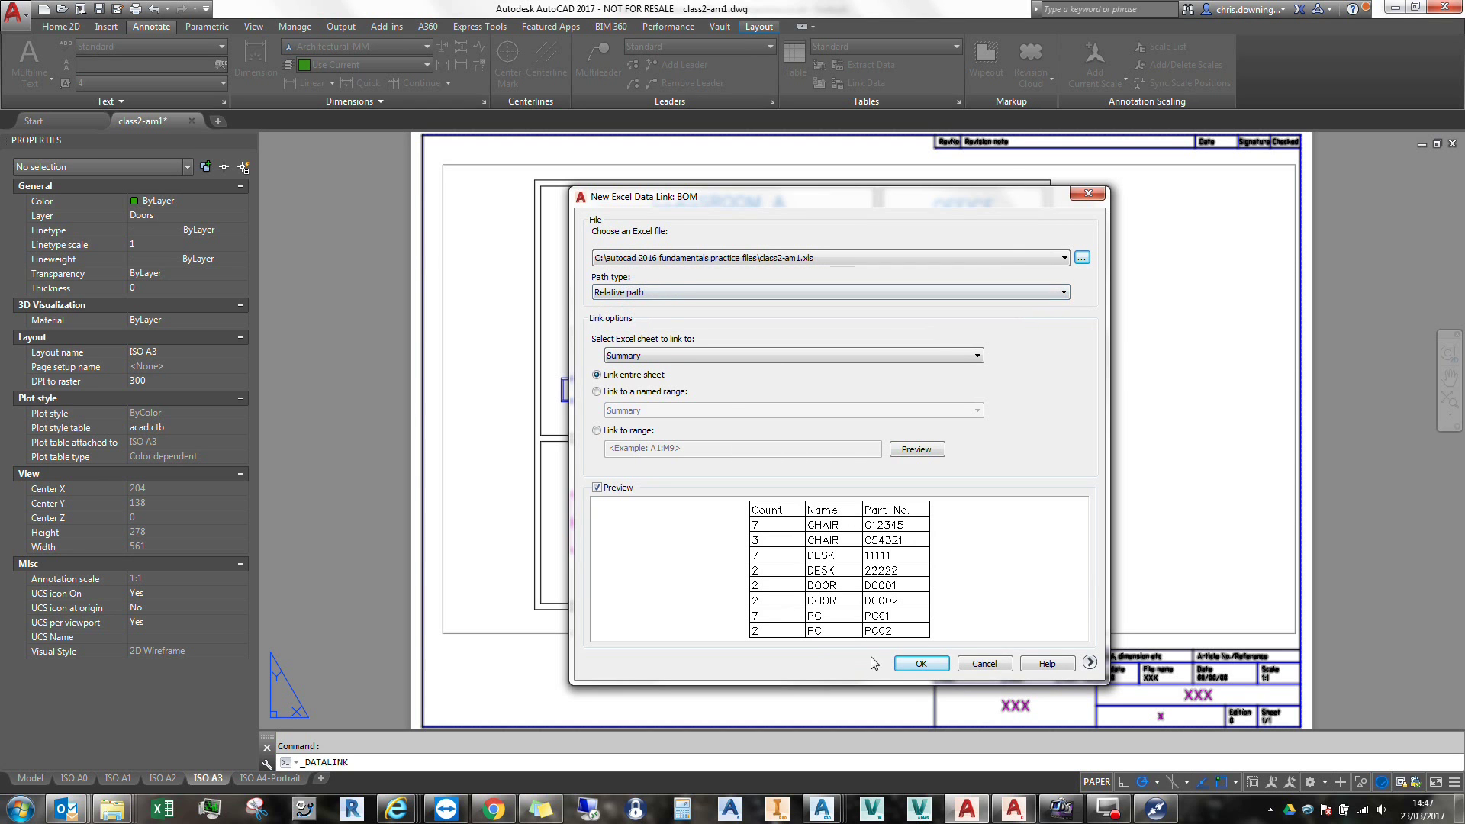
pyautogui.click(922, 664)
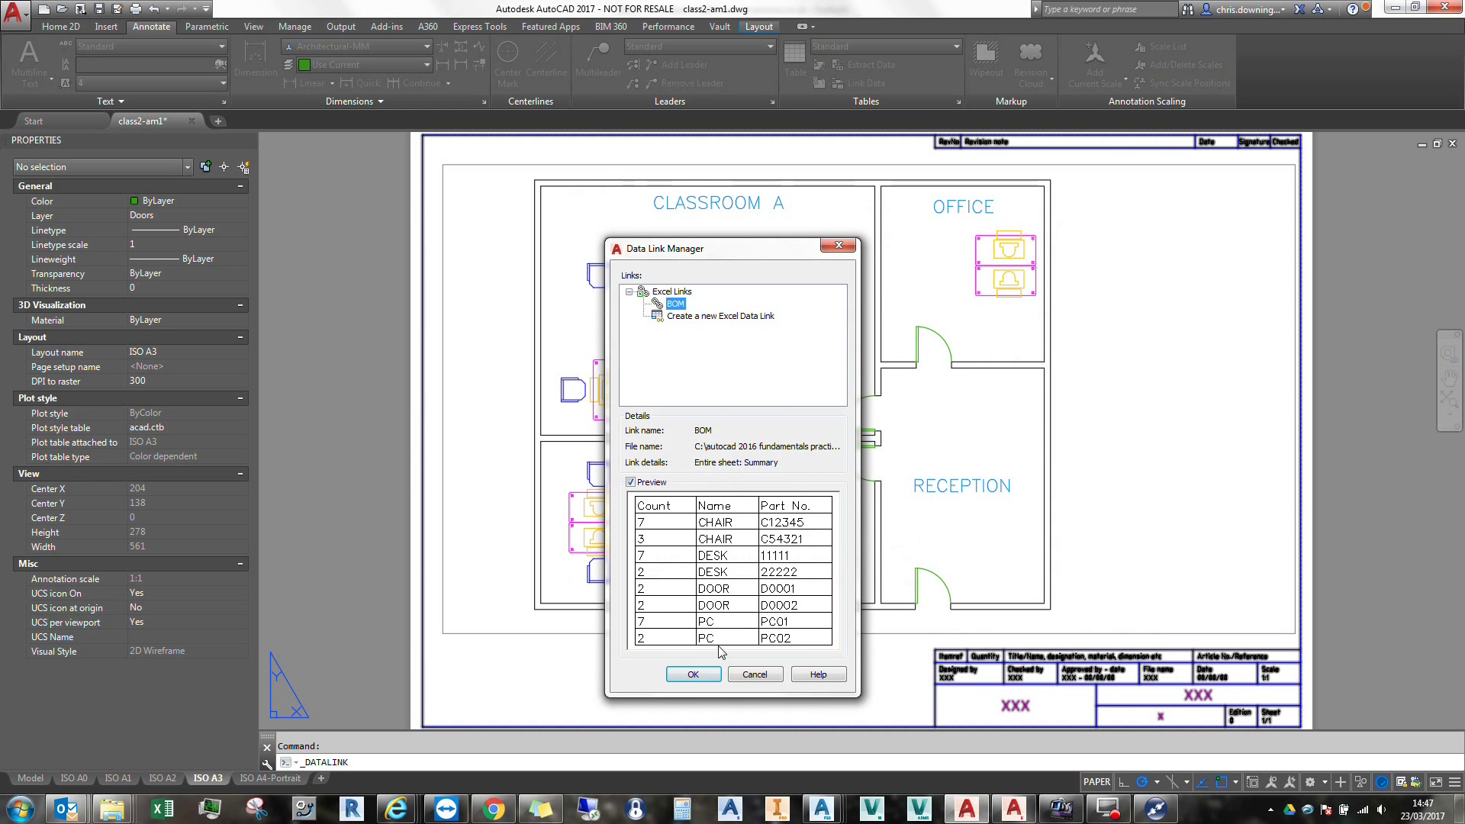
pyautogui.click(693, 675)
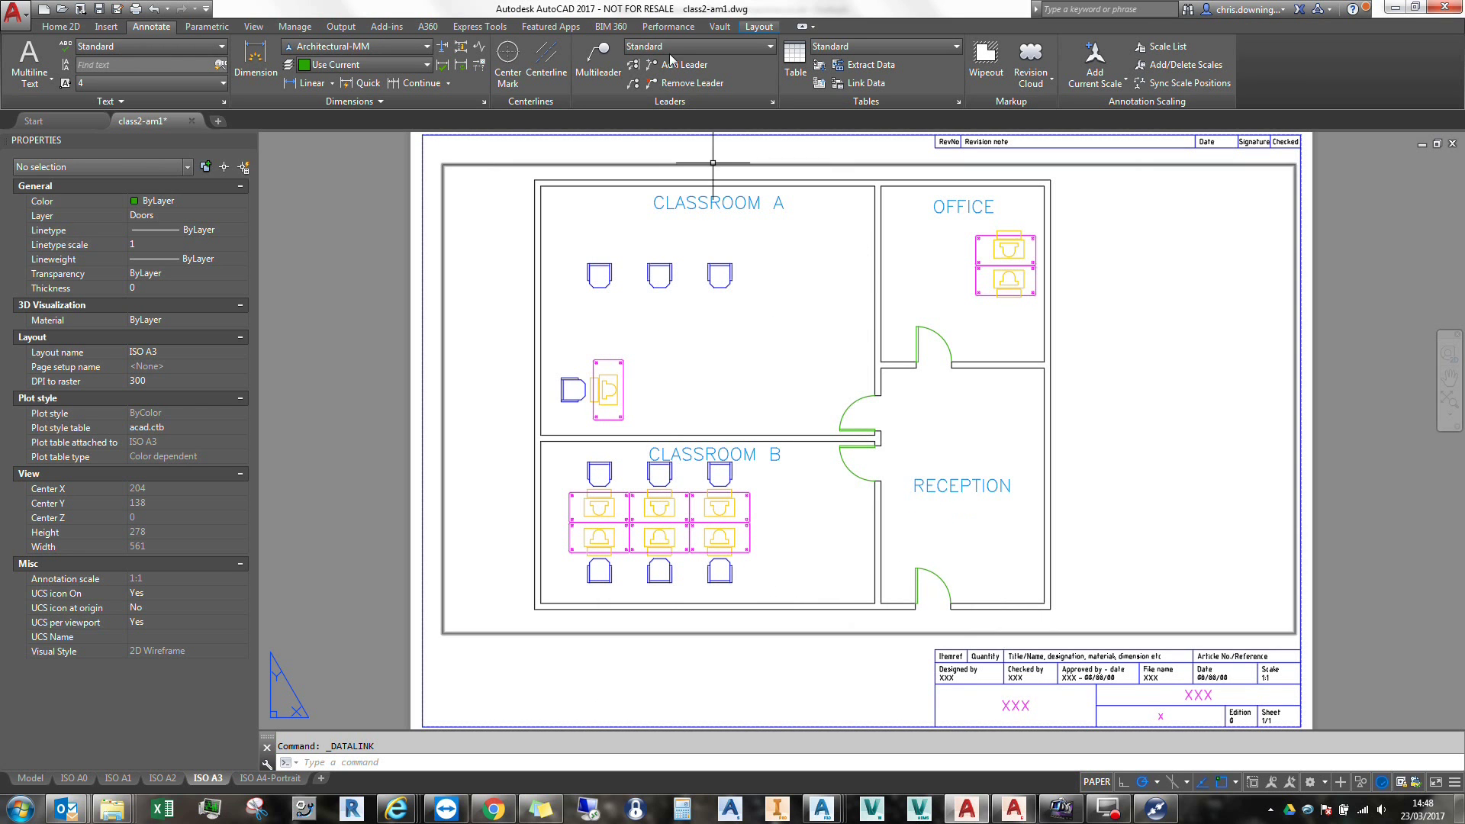
# Step: Insert a new table based on the BOM data link
pyautogui.click(866, 87)
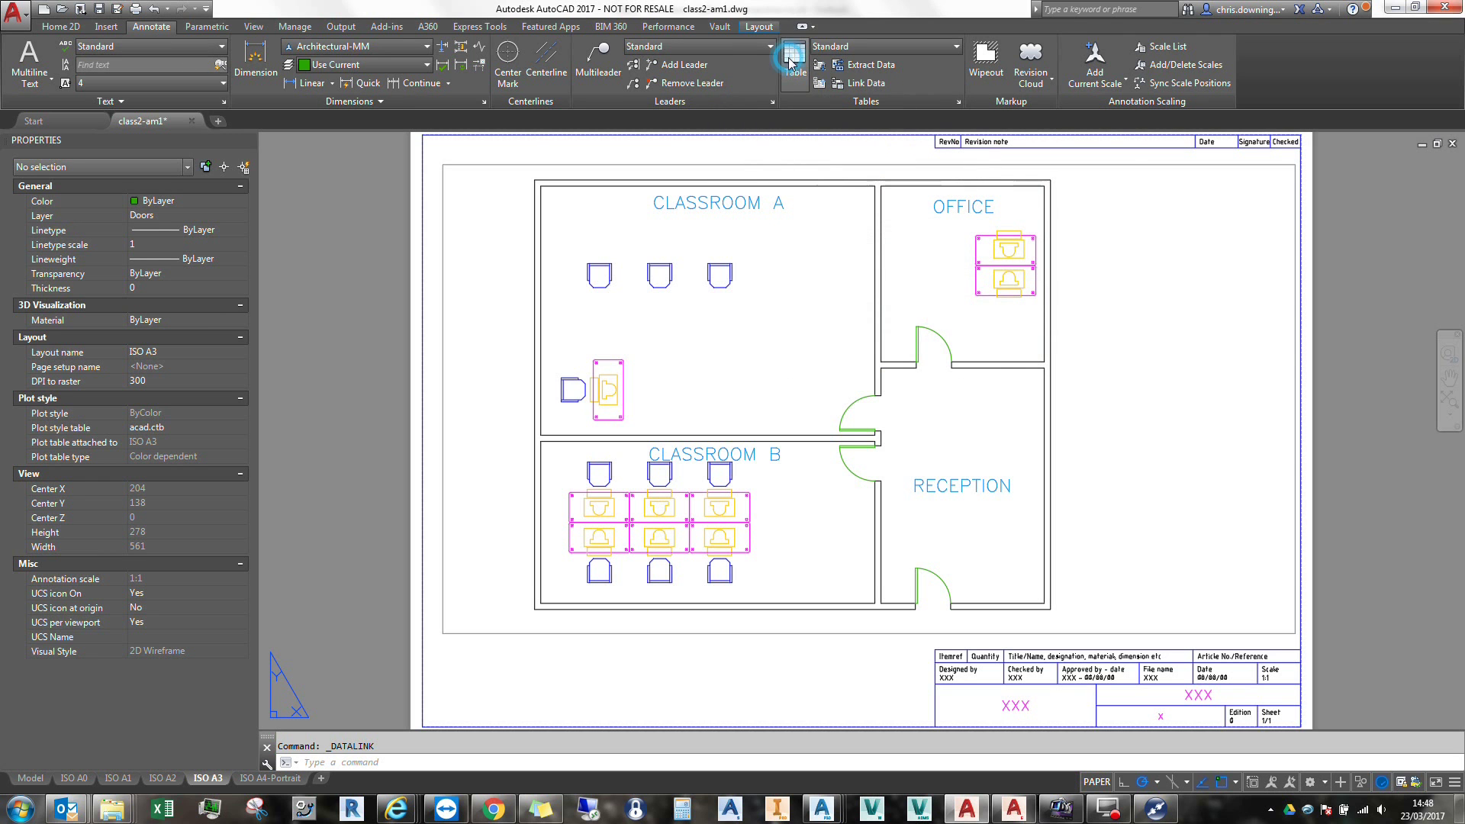
pyautogui.click(795, 58)
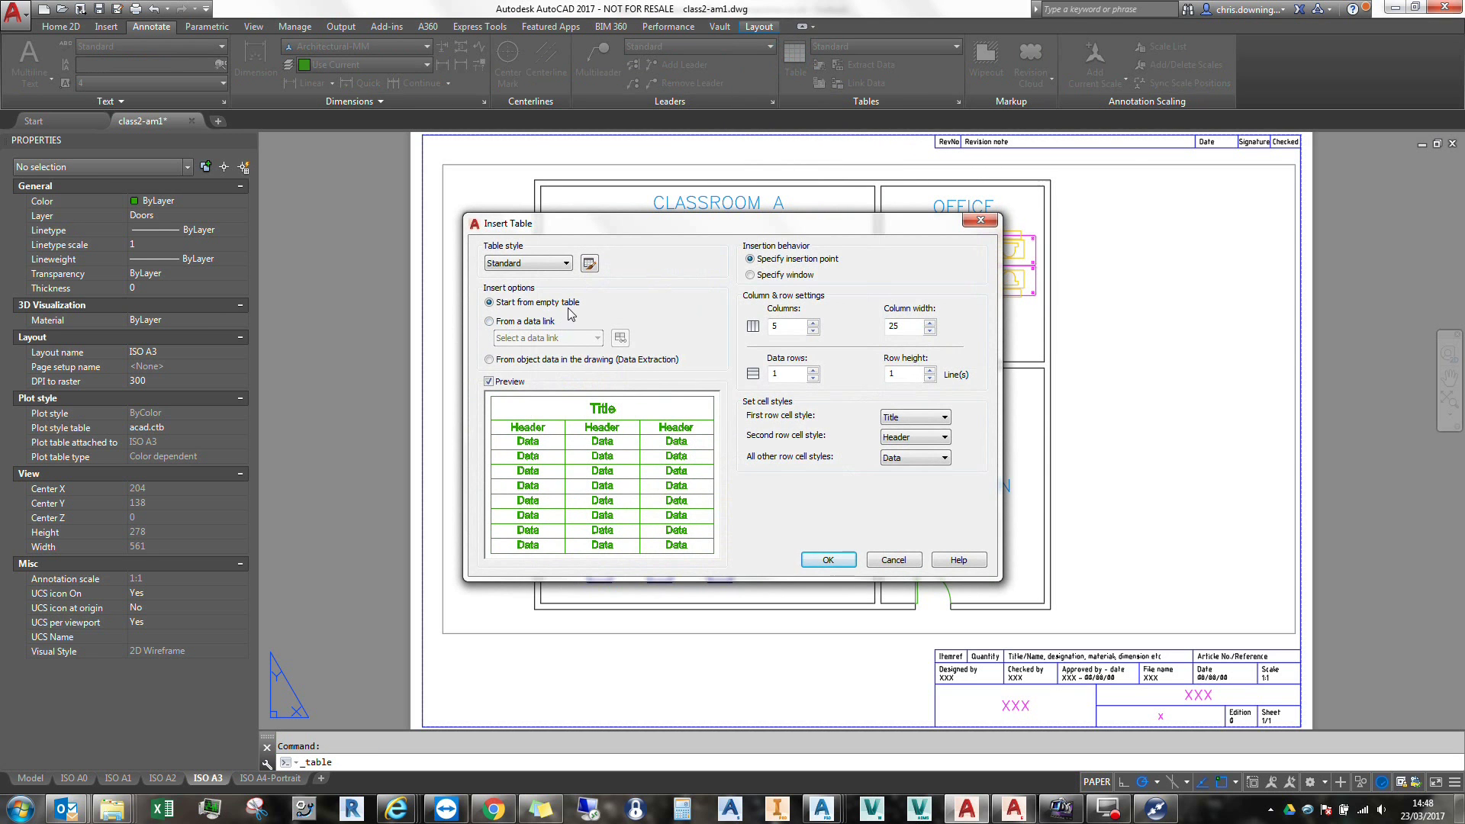
pyautogui.click(517, 321)
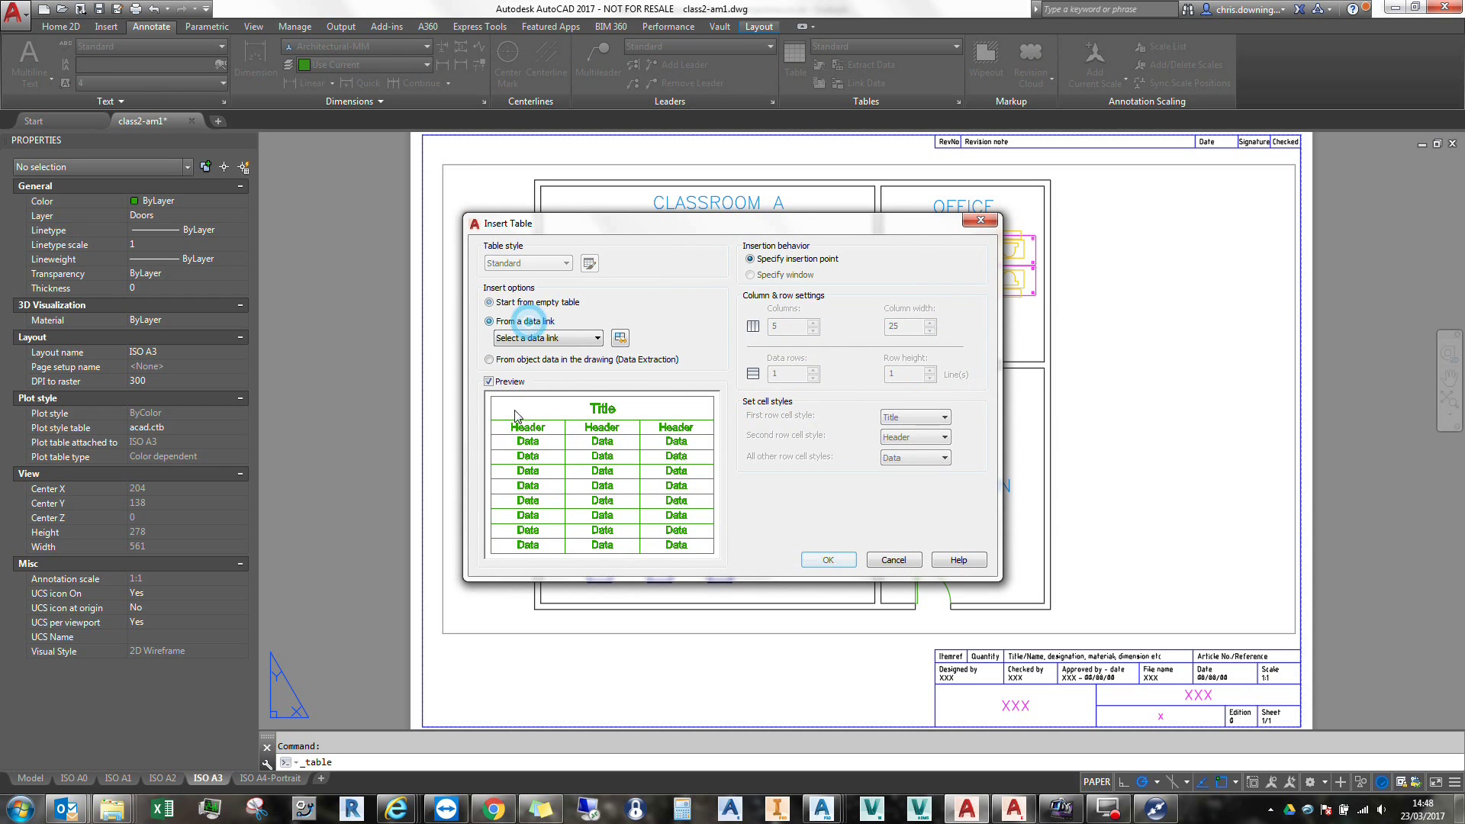
pyautogui.click(575, 340)
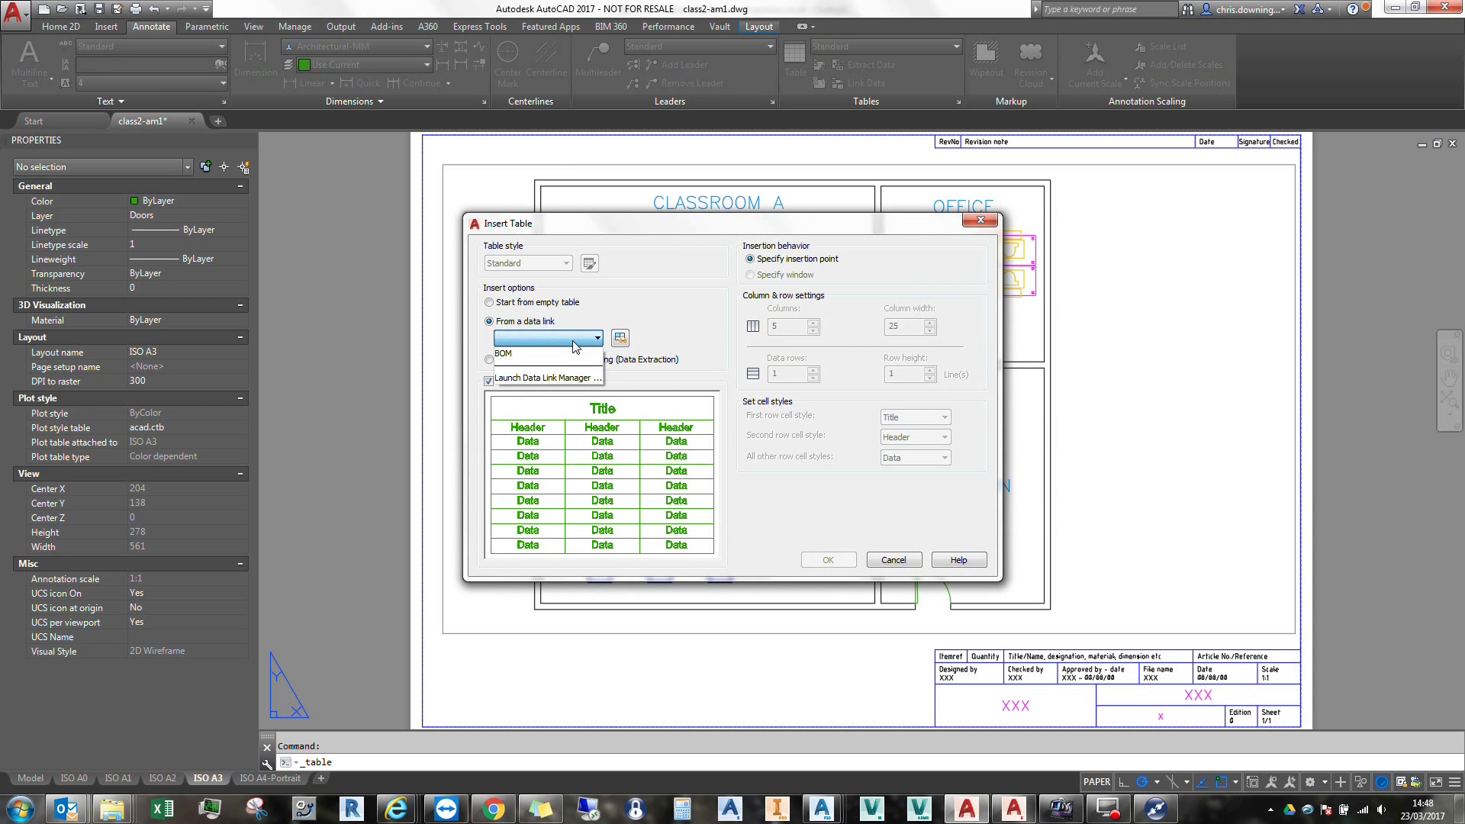
pyautogui.click(517, 355)
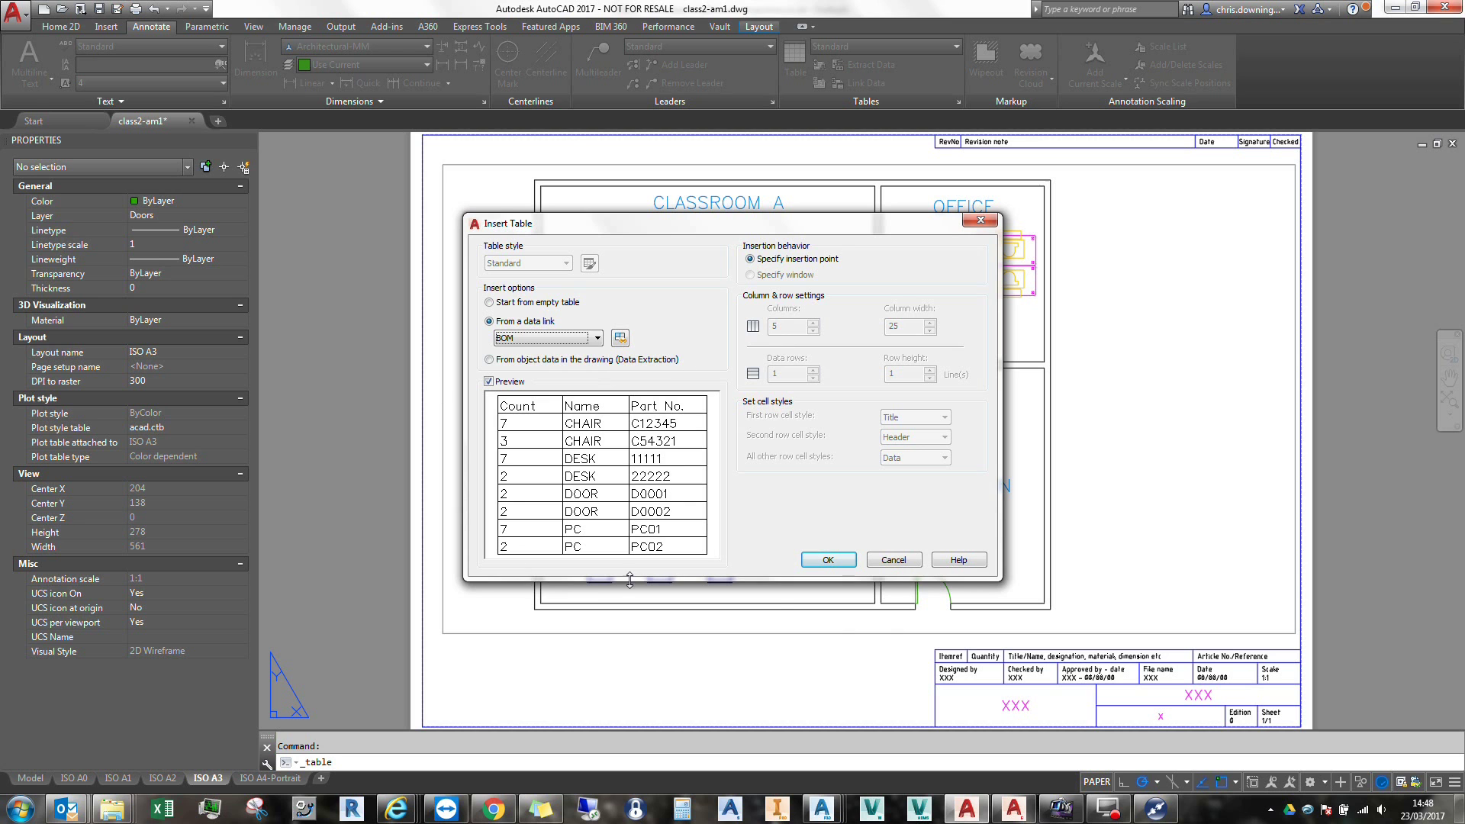
pyautogui.click(827, 560)
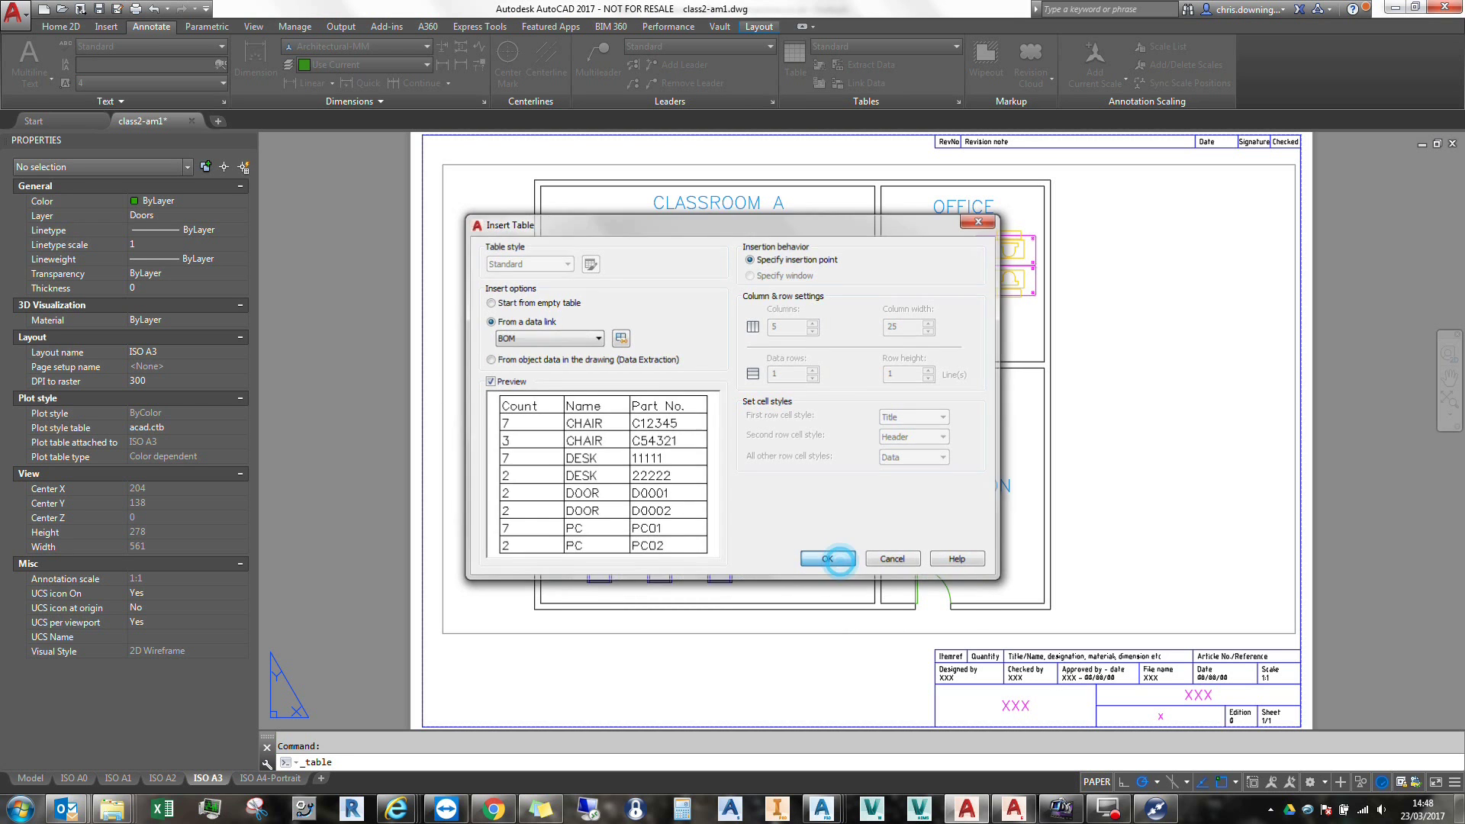
# Step: Place the BOM table right of the Reception room and review the whole layout
pyautogui.click(1112, 367)
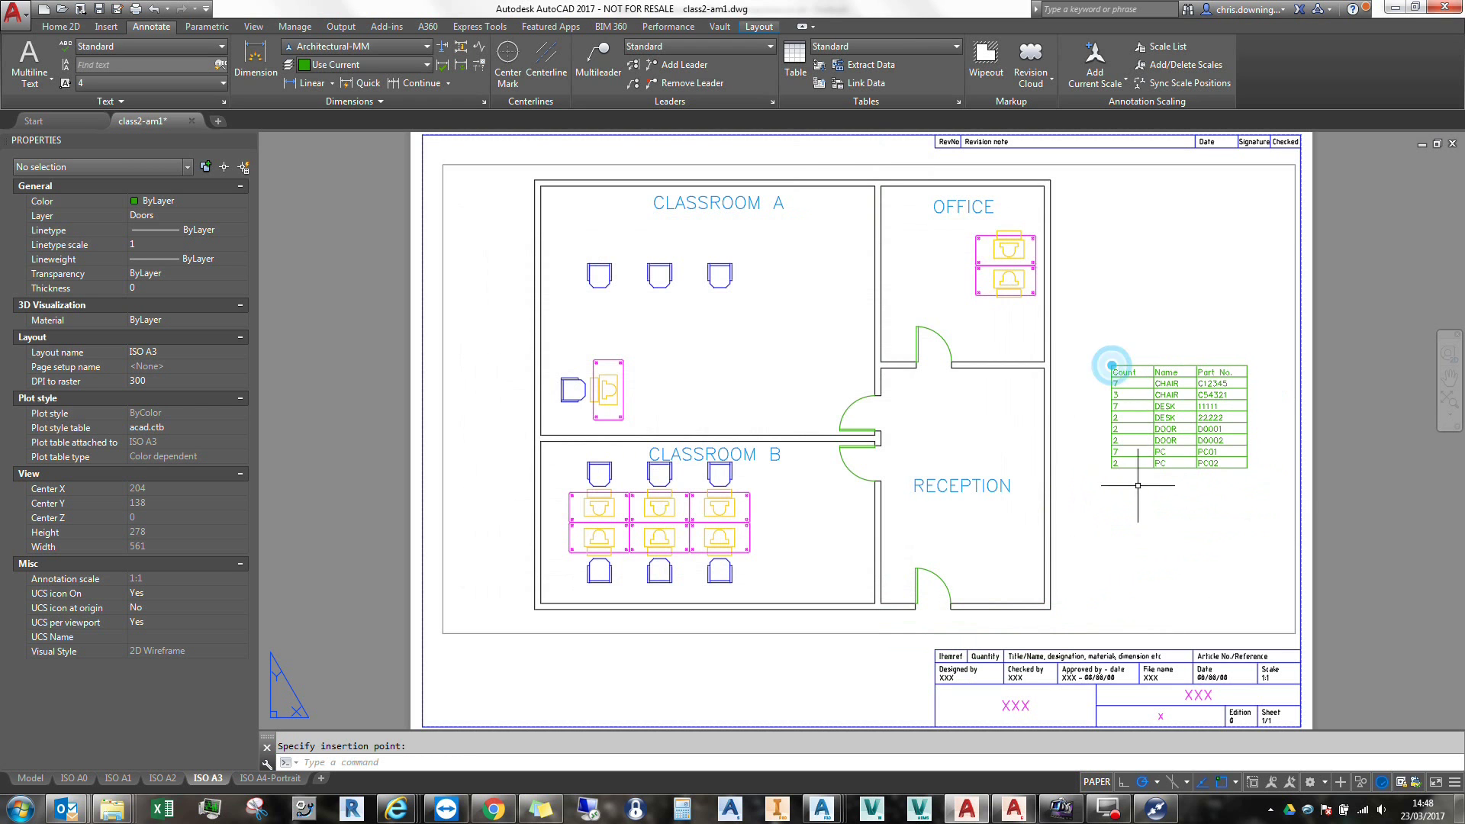
pyautogui.scroll(4, 1290, 450)
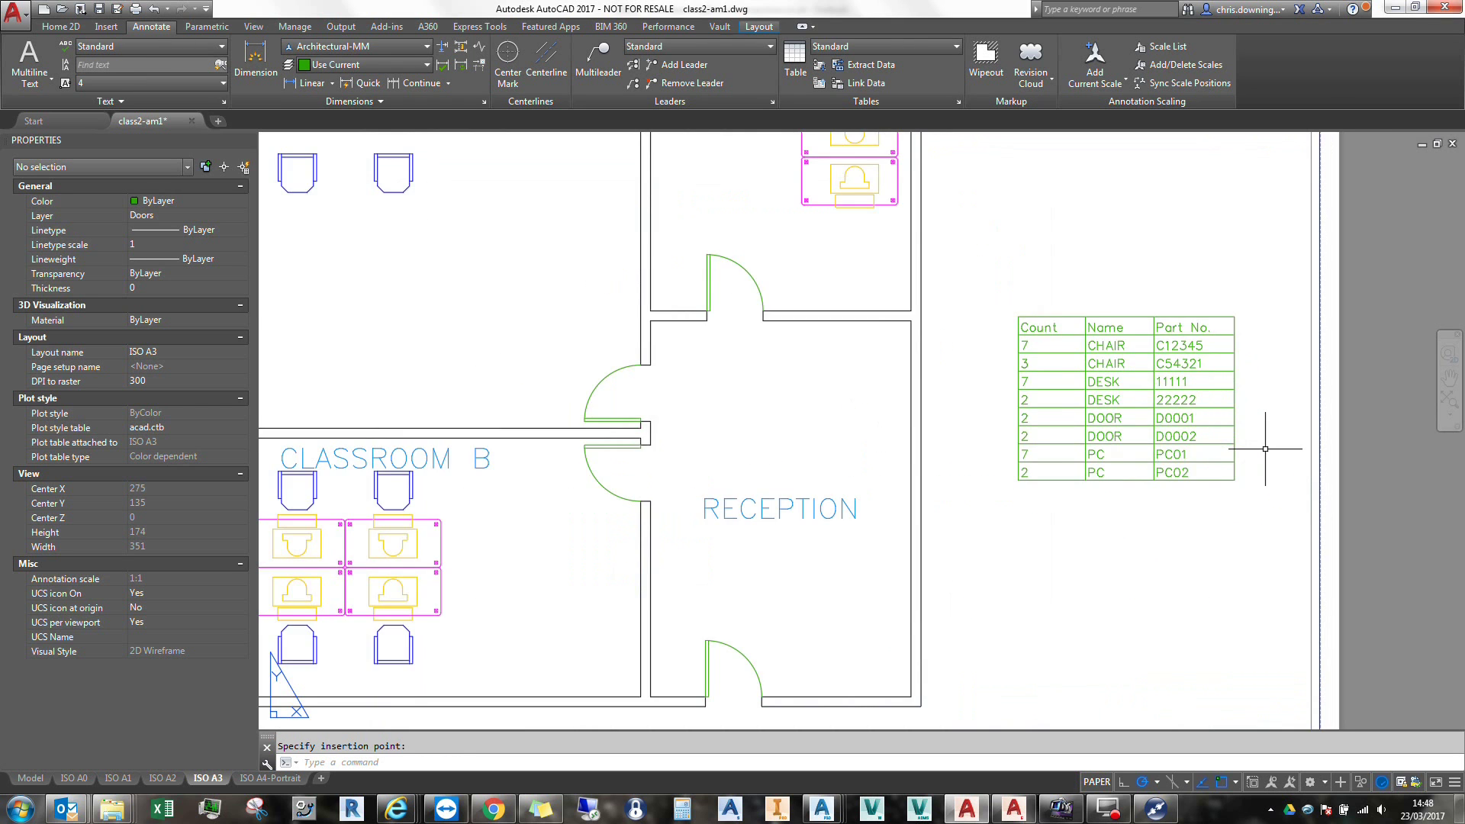
pyautogui.click(1023, 344)
pyautogui.press('Escape')
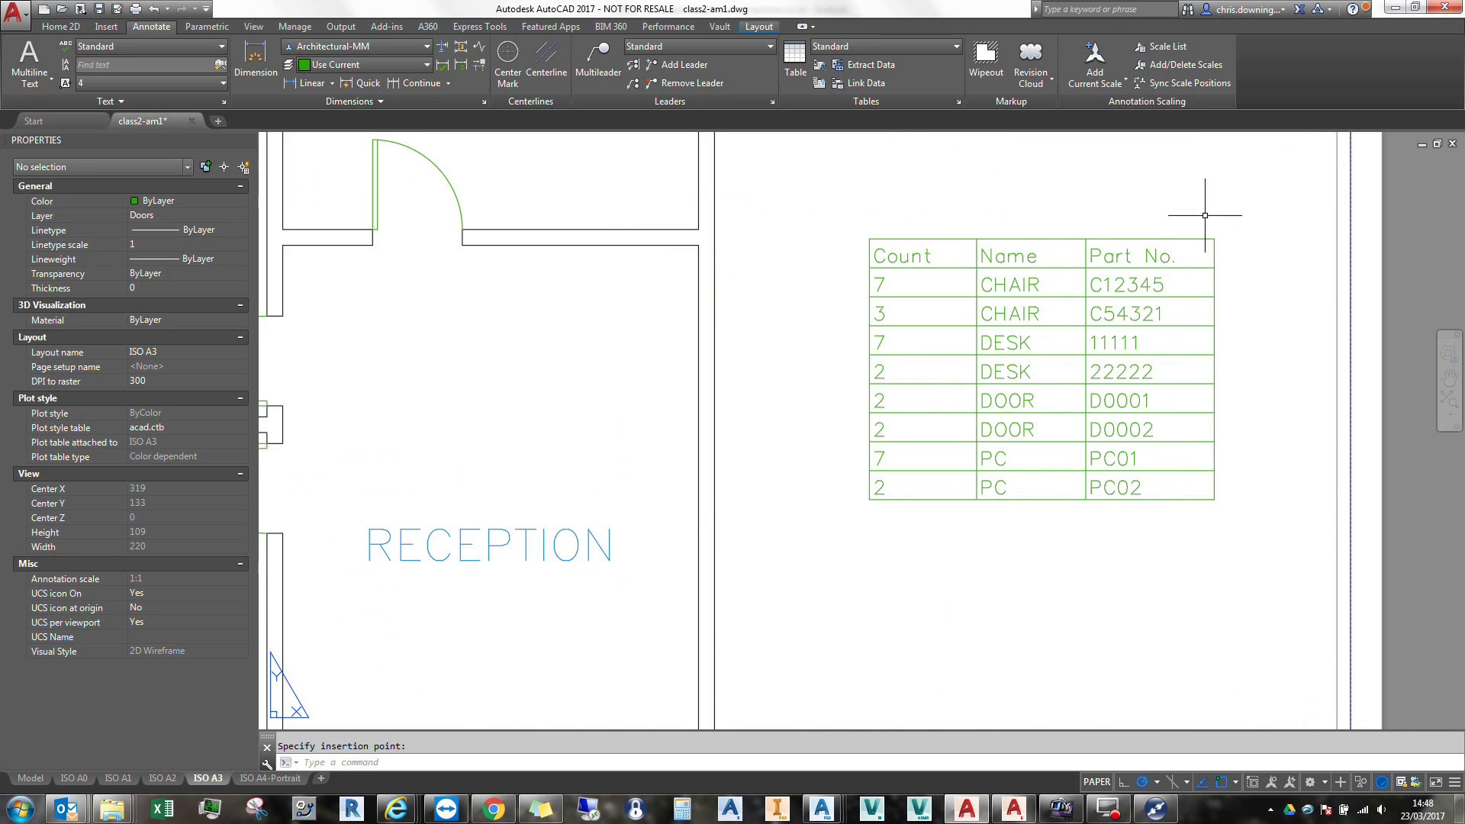
pyautogui.scroll(-4, 1211, 213)
pyautogui.scroll(-3, 1211, 248)
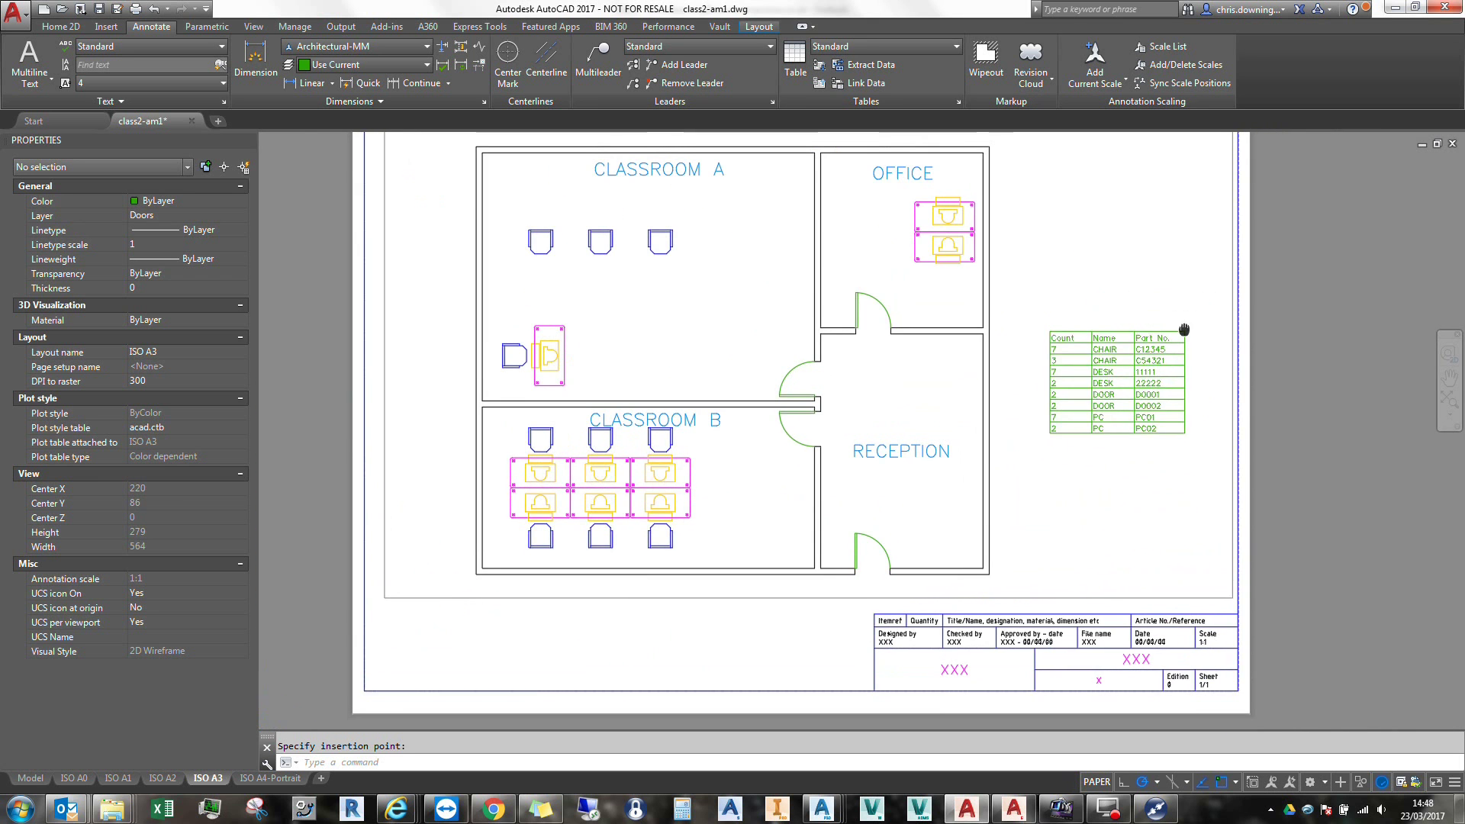
pyautogui.moveTo(1170, 260); pyautogui.dragTo(1161, 276, button='middle')
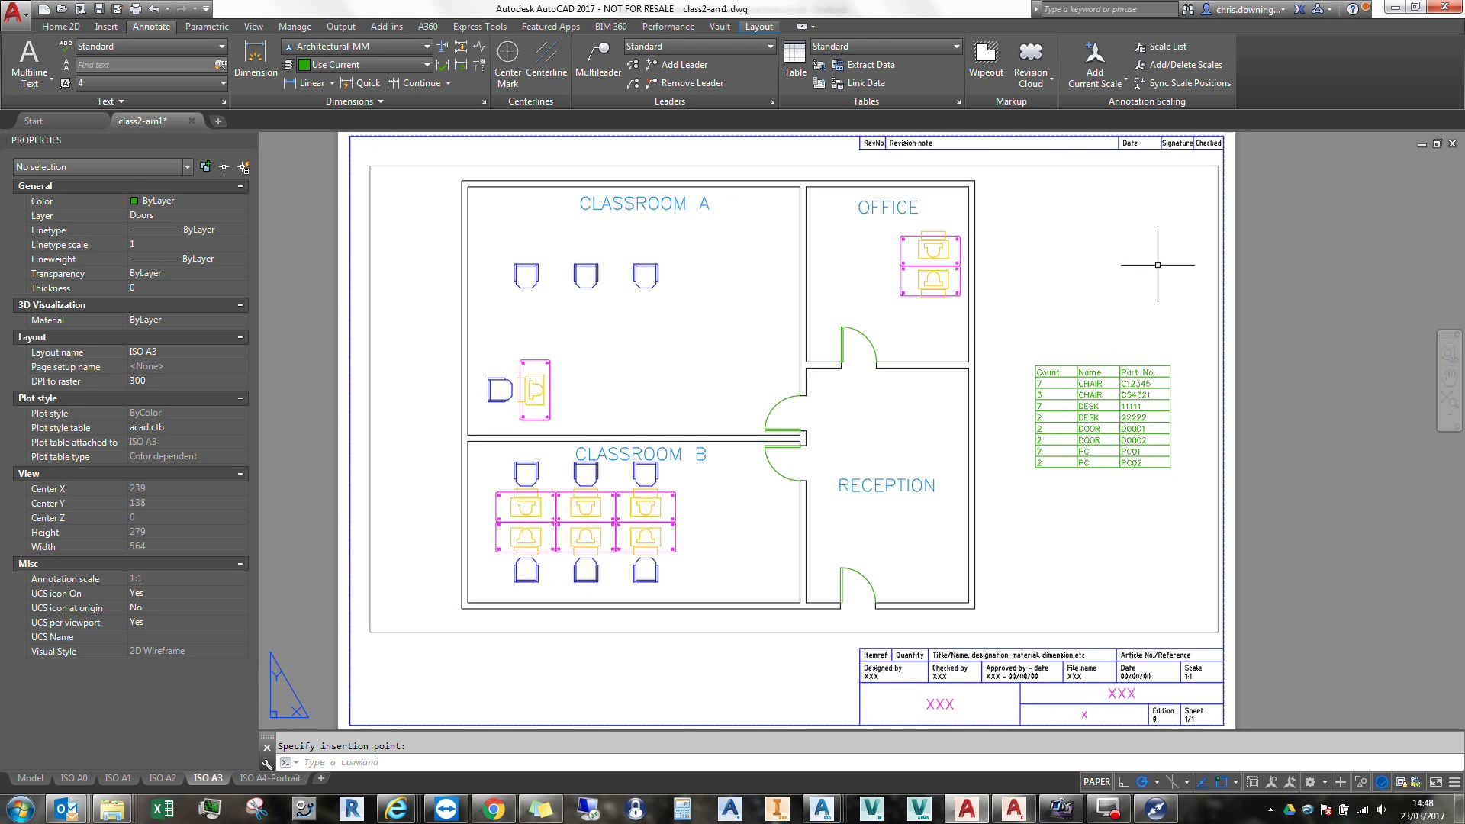